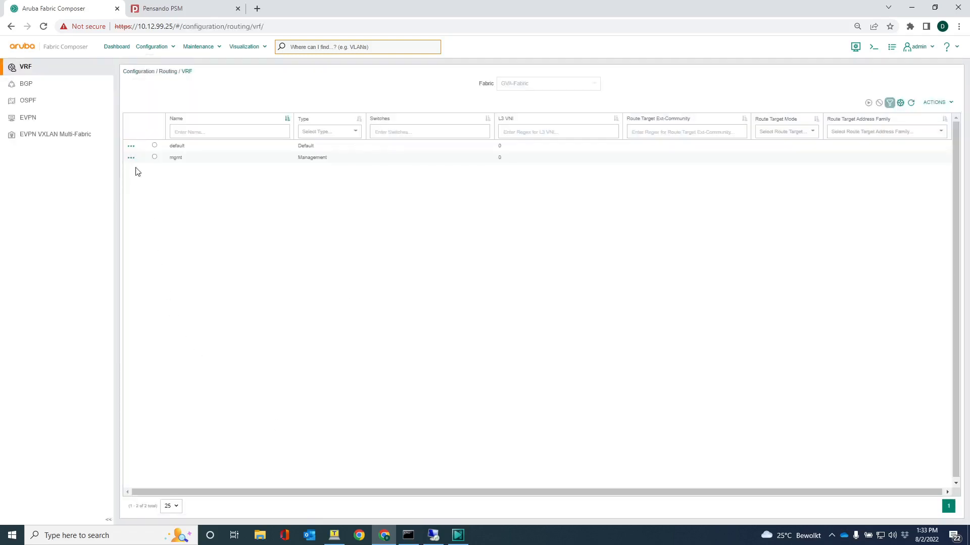
# Step: Start a new underlay in the default VRF, name it "GVA Underlay" and choose OSPF as its type
pyautogui.click(131, 147)
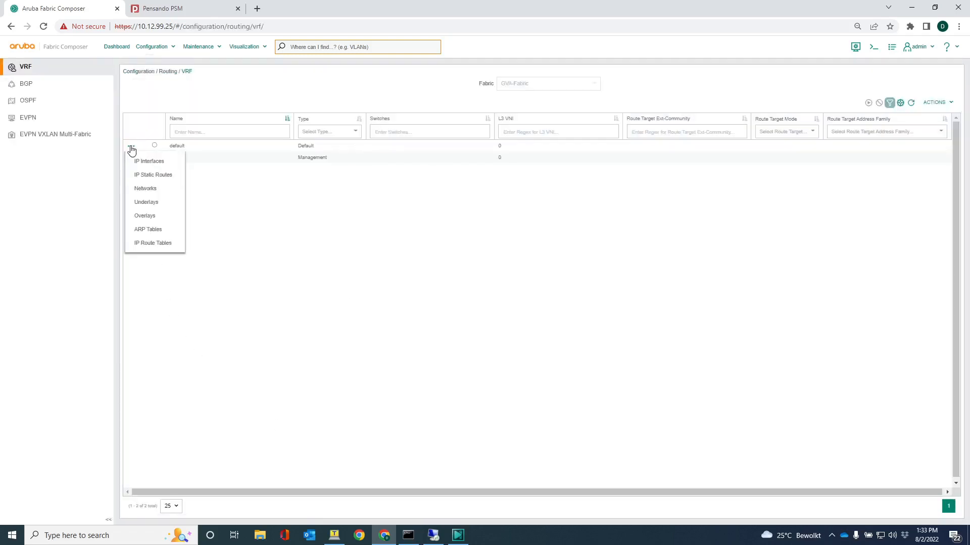
pyautogui.click(141, 204)
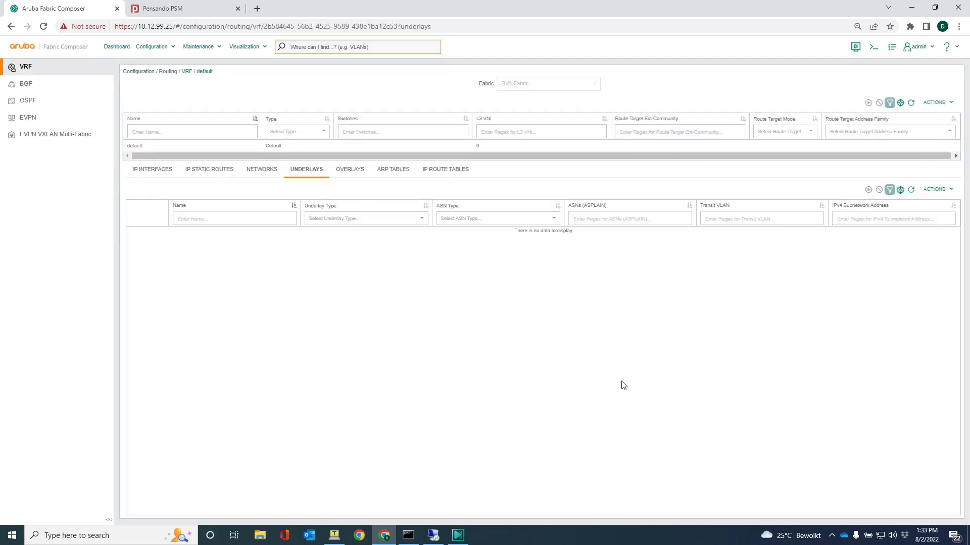
pyautogui.click(933, 190)
pyautogui.click(924, 209)
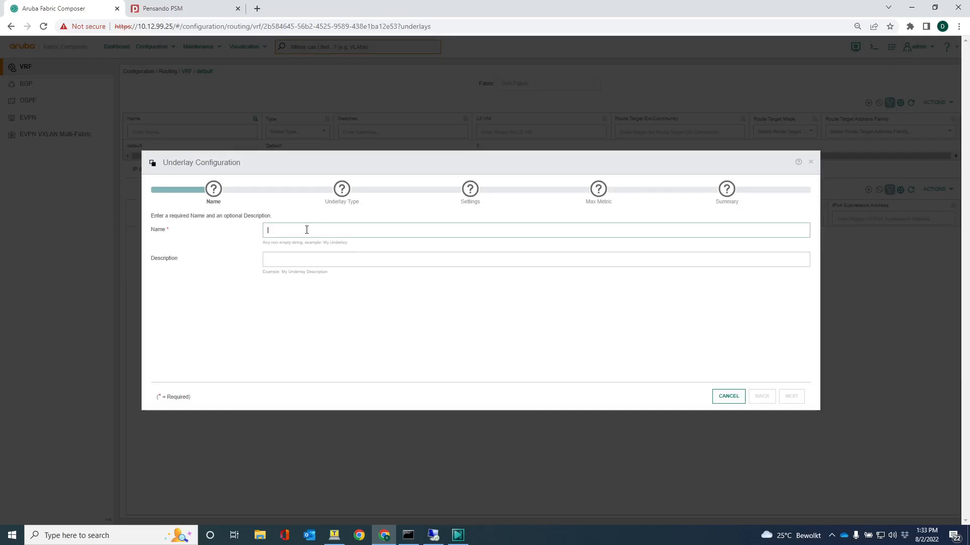
pyautogui.write('GVA Underlay')
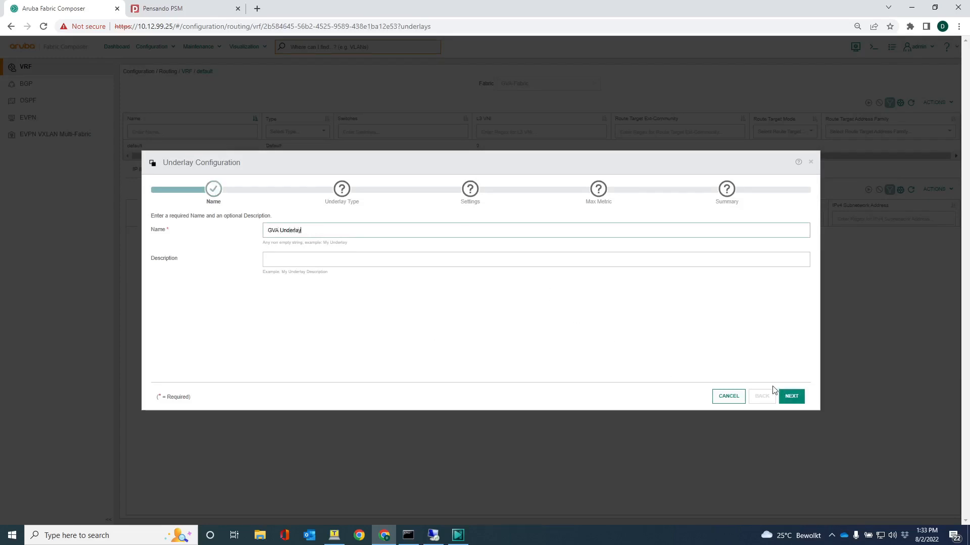
pyautogui.click(786, 396)
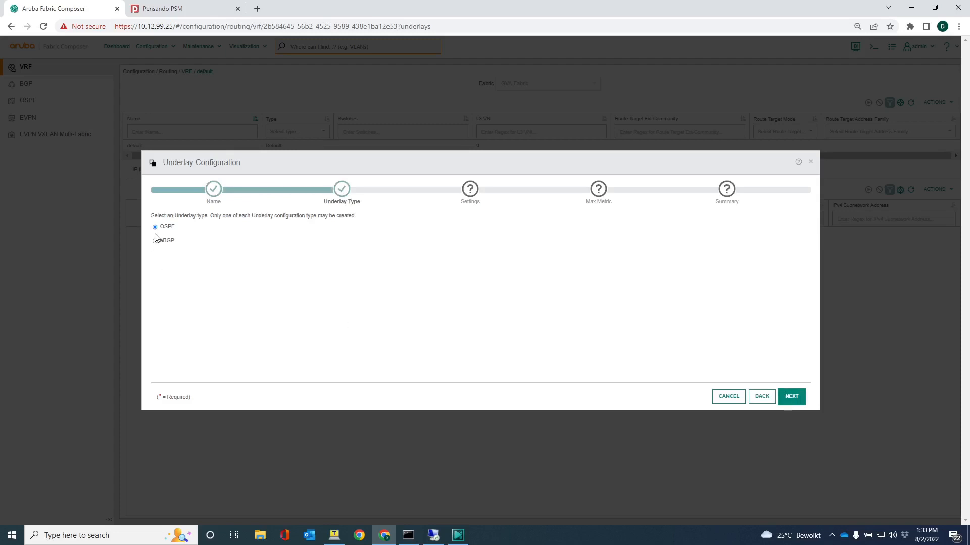
pyautogui.click(792, 398)
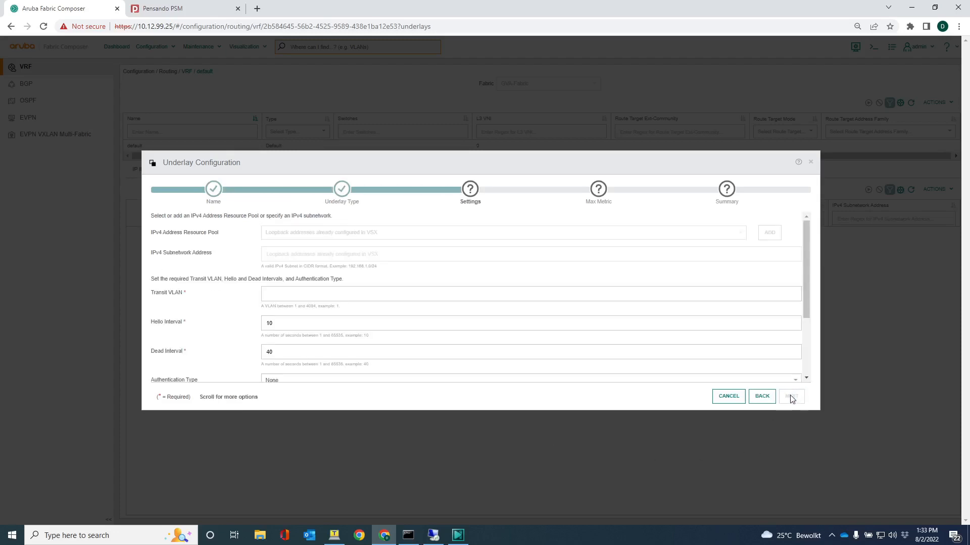
# Step: Set the underlay's Transit VLAN to 1299 and continue to the summary with the default intervals and max metric settings
pyautogui.scroll(-3, 229, 292)
pyautogui.scroll(3, 232, 306)
pyautogui.click(279, 294)
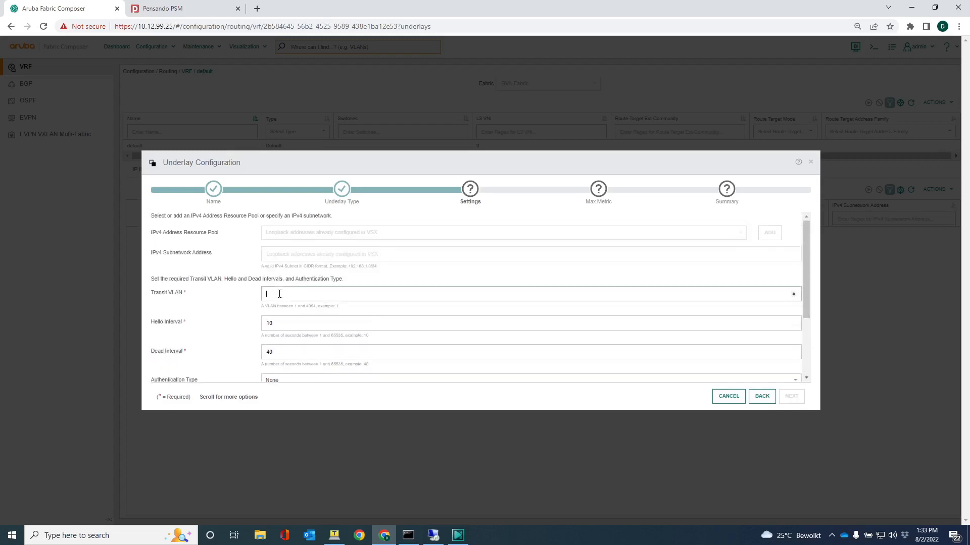
pyautogui.write('1299')
pyautogui.click(792, 398)
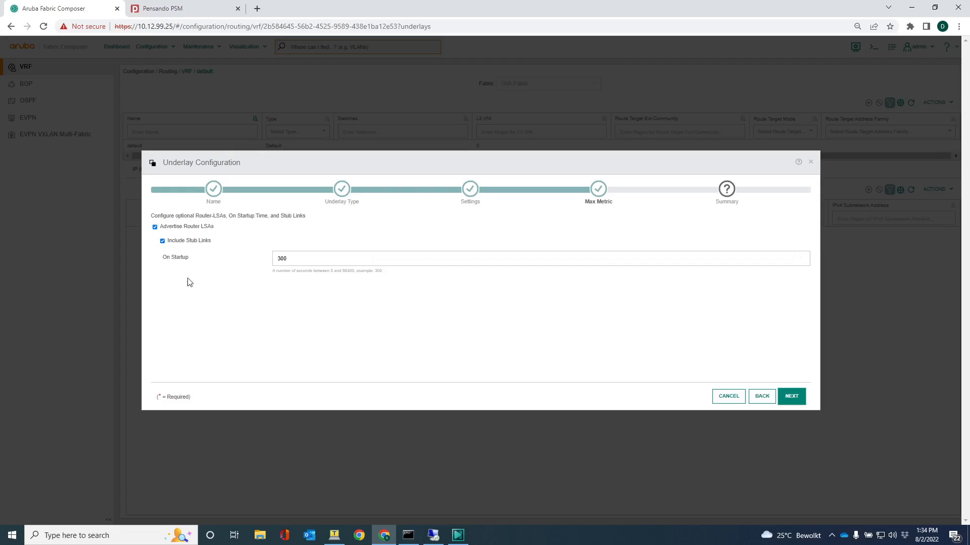
pyautogui.click(790, 400)
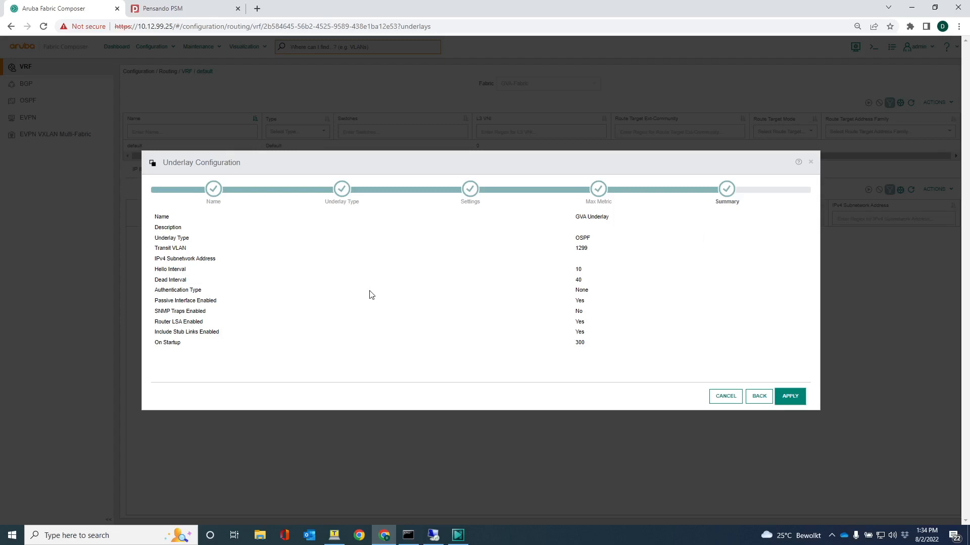
# Step: Switch to the Tera Term session of the 8360 switch and run "show run ospf", moving the terminal window clear of the summary
pyautogui.click(334, 536)
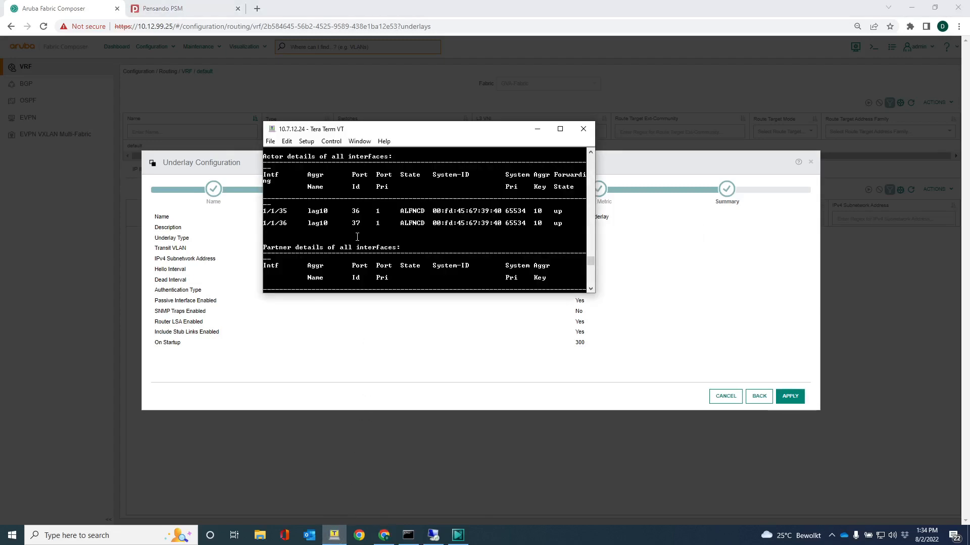
pyautogui.scroll(-5, 357, 236)
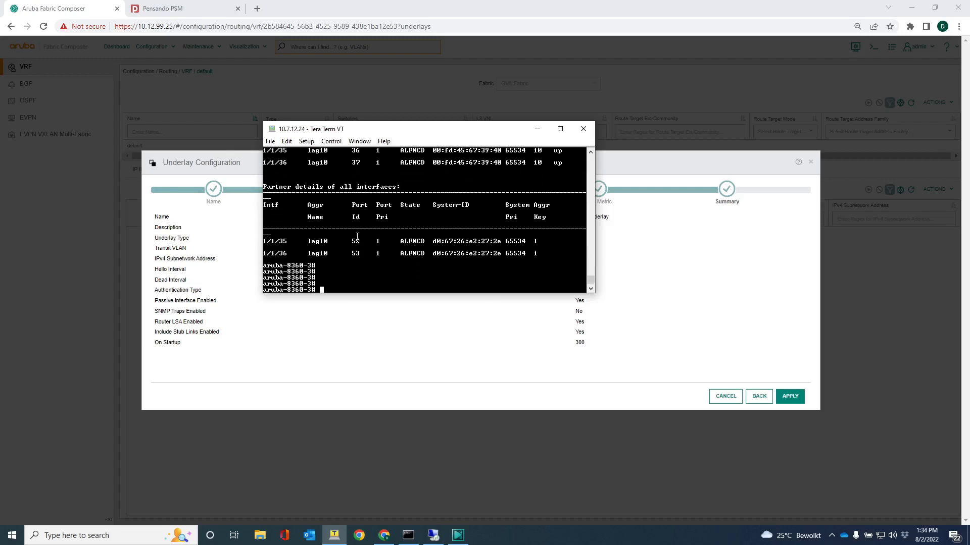
pyautogui.press('Return')
pyautogui.press('Return')
pyautogui.press('Return')
pyautogui.press('Return')
pyautogui.press('Return')
pyautogui.press('Return')
pyautogui.press('Return')
pyautogui.press('Return')
pyautogui.press('Return')
pyautogui.press('Return')
pyautogui.press('Return')
pyautogui.press('Return')
pyautogui.press('Return')
pyautogui.press('Return')
pyautogui.press('Return')
pyautogui.press('Return')
pyautogui.press('Return')
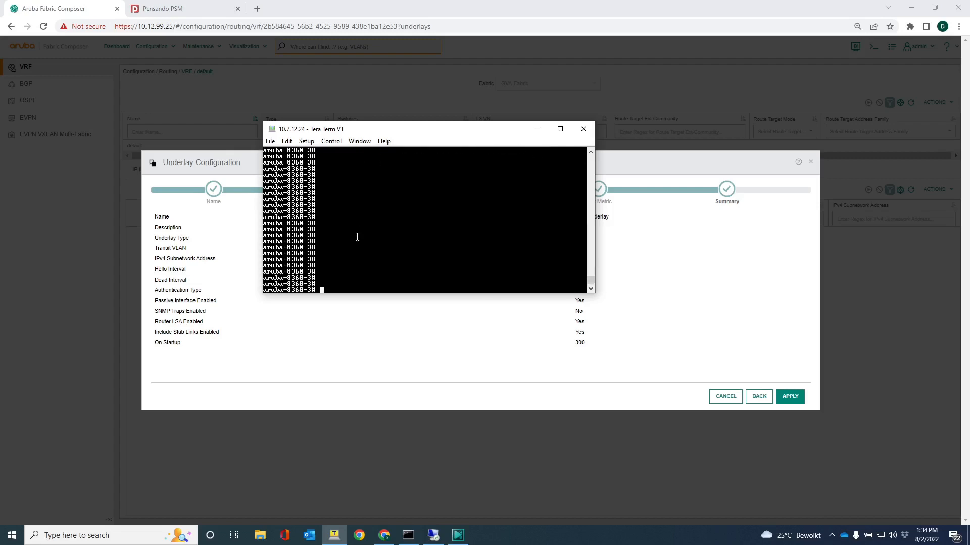
pyautogui.write('show run ospf')
pyautogui.press('Return')
pyautogui.press('Return')
pyautogui.press('Return')
pyautogui.press('Return')
pyautogui.press('Return')
pyautogui.press('Return')
pyautogui.press('Return')
pyautogui.moveTo(368, 131); pyautogui.dragTo(422, 73)
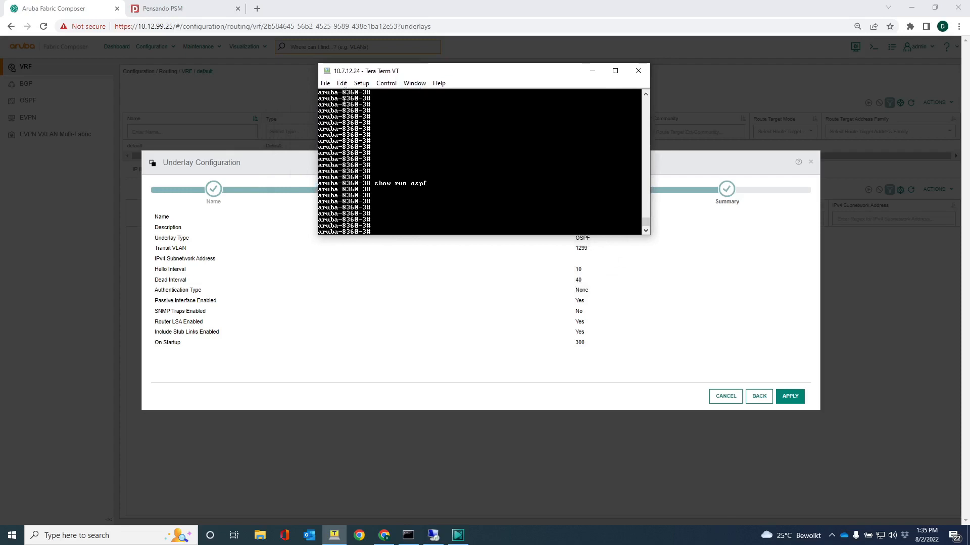
# Step: Apply the underlay configuration in Aruba Fabric Composer and rerun "show run ospf" in the Tera Term session
pyautogui.click(790, 396)
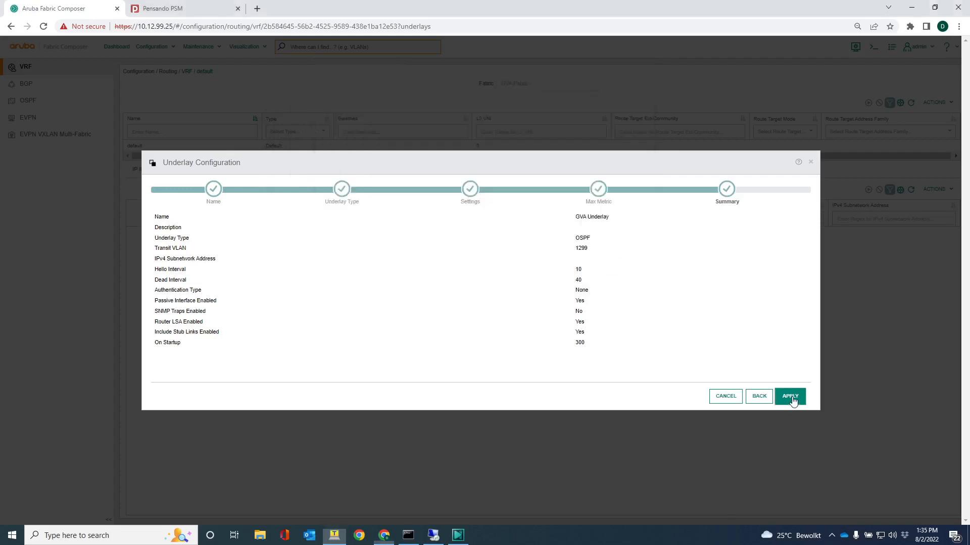
pyautogui.click(334, 534)
pyautogui.press('Return')
pyautogui.press('Return')
pyautogui.press('Return')
pyautogui.press('Return')
pyautogui.press('Return')
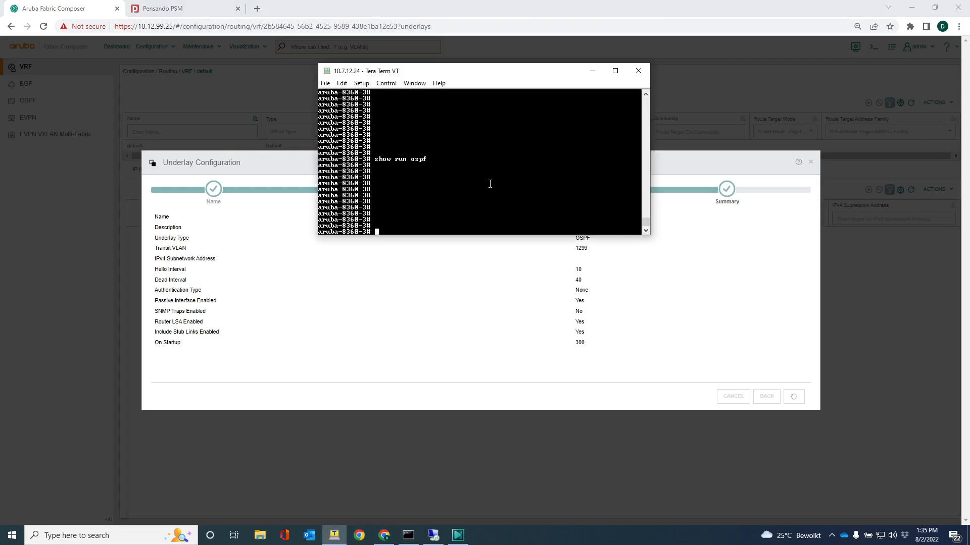
pyautogui.press('Up')
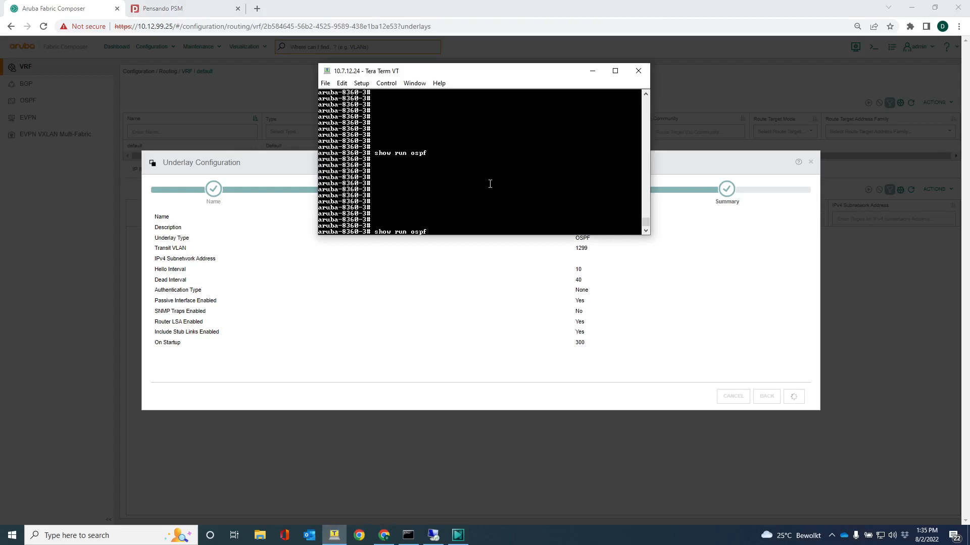
pyautogui.press('Return')
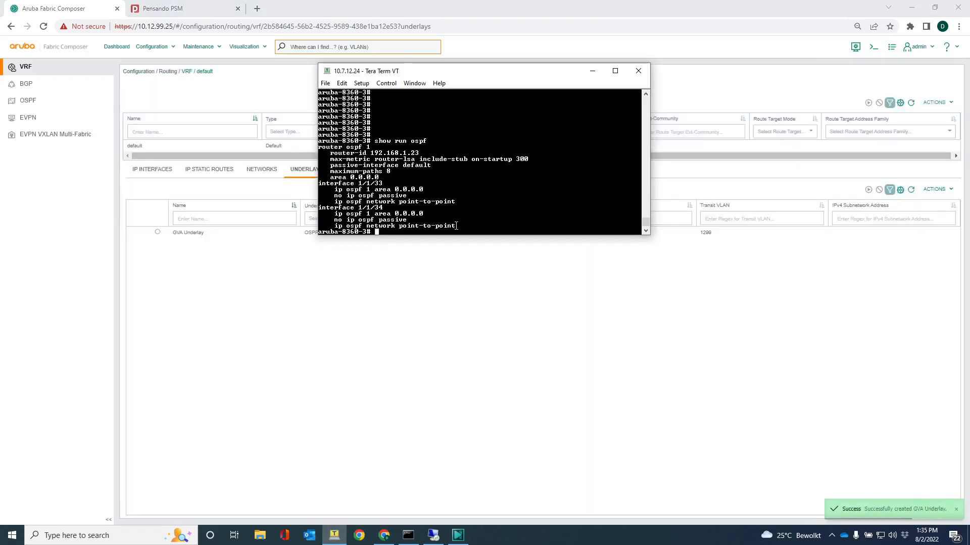
# Step: Examine the generated OSPF configuration in the terminal output, highlighting the router process settings and the router ID
pyautogui.moveTo(456, 226); pyautogui.dragTo(319, 151)
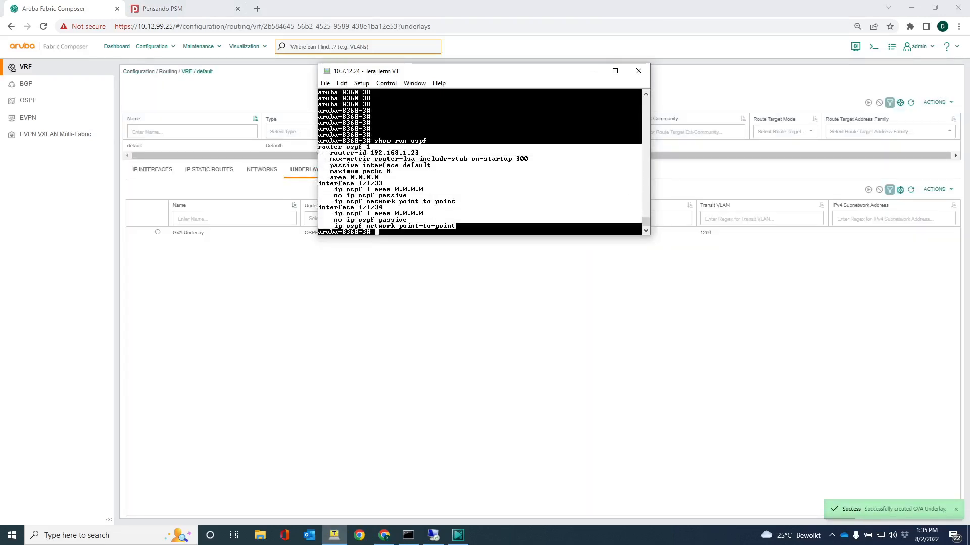
pyautogui.click(364, 158)
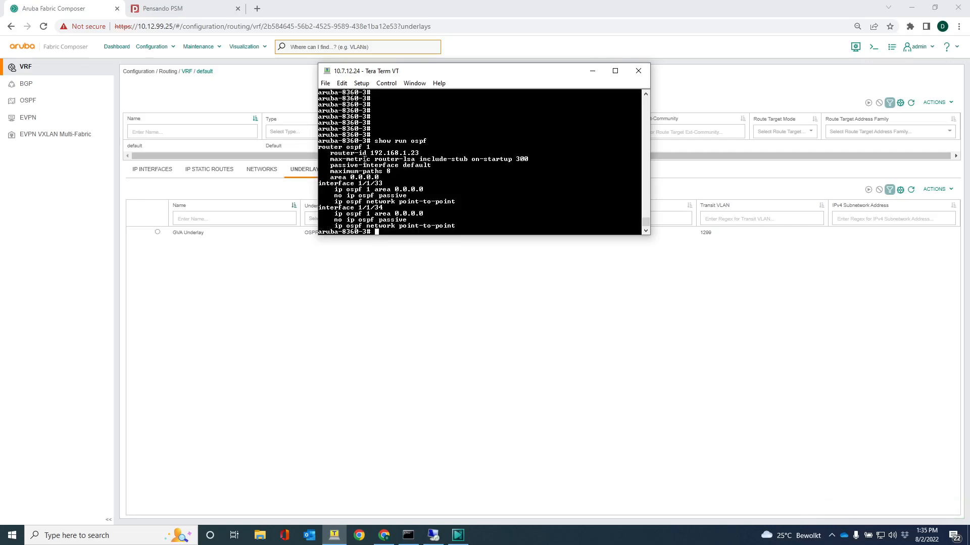
pyautogui.moveTo(331, 153); pyautogui.dragTo(387, 179)
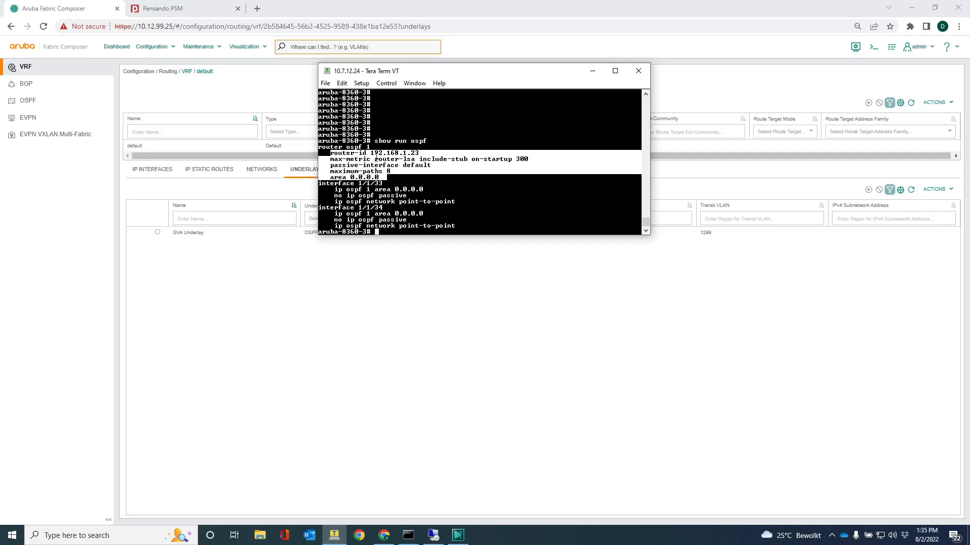
pyautogui.click(403, 153)
pyautogui.moveTo(419, 153); pyautogui.dragTo(371, 153)
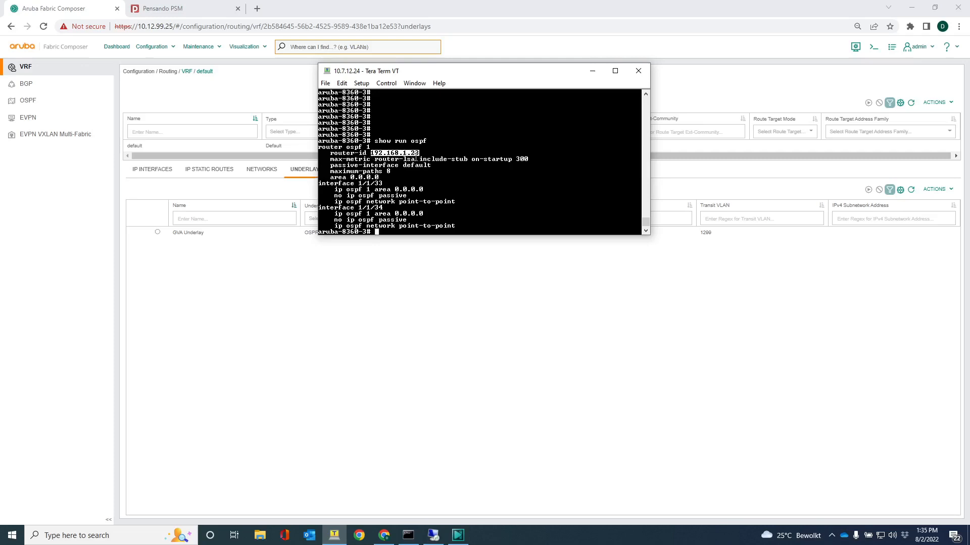
pyautogui.click(402, 188)
# Step: Run "show run ospf" once more, highlight the loopback 0 interface entry and add blank prompt lines below the output
pyautogui.press('Up')
pyautogui.press('Return')
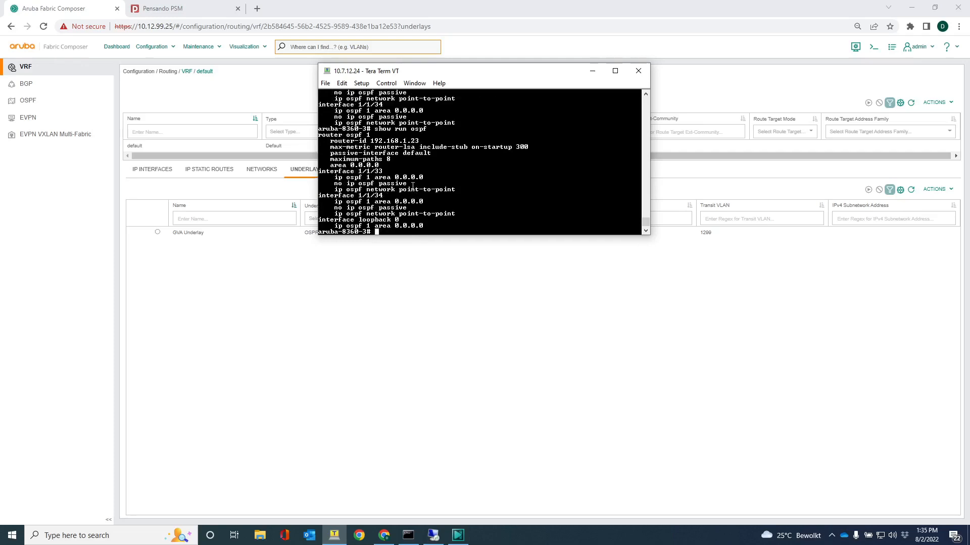
pyautogui.moveTo(428, 226); pyautogui.dragTo(320, 220)
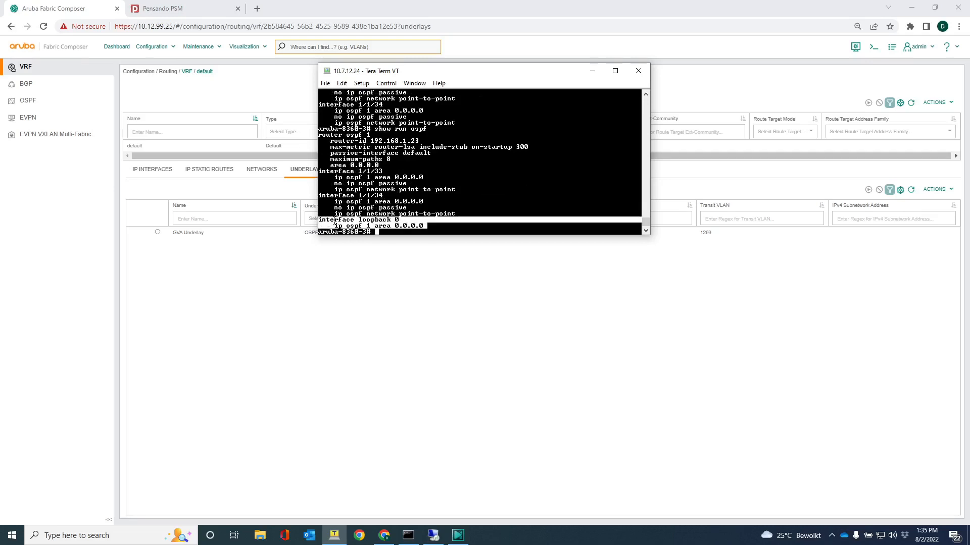
pyautogui.click(387, 195)
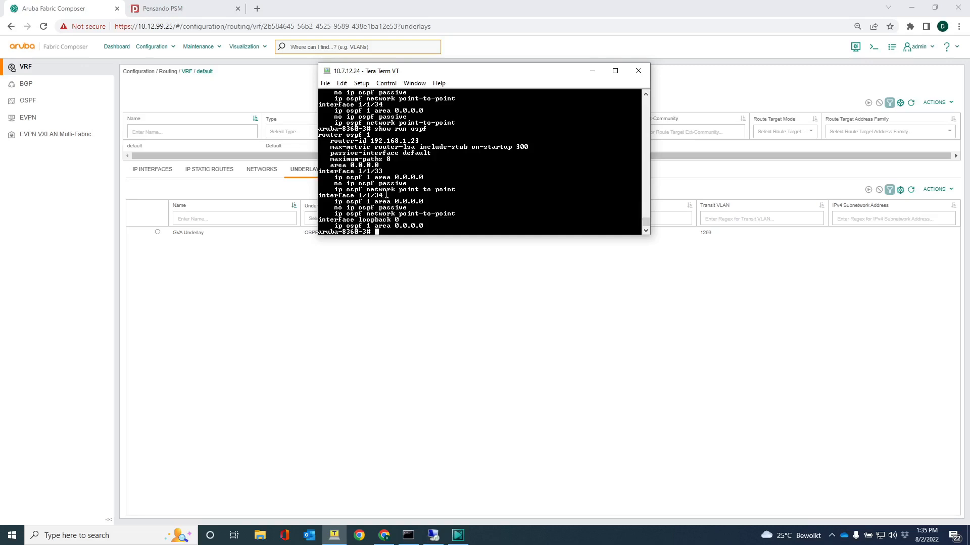
pyautogui.press('Return')
pyautogui.press('Return')
pyautogui.press('Return')
pyautogui.press('Return')
pyautogui.press('Return')
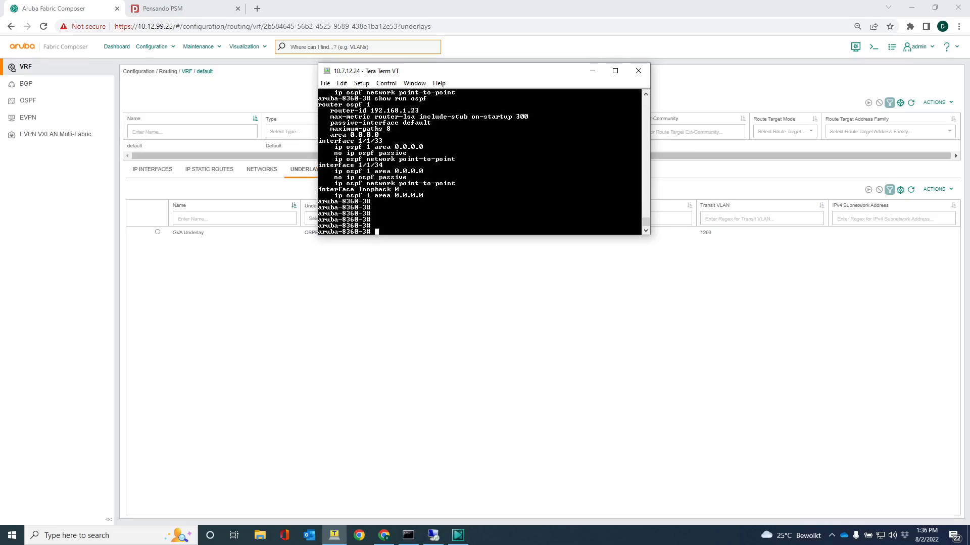
# Step: Switch back to Aruba Fabric Composer, filter the default VRF's IP route tables by the OSPF protocol and examine the routes
pyautogui.click(339, 381)
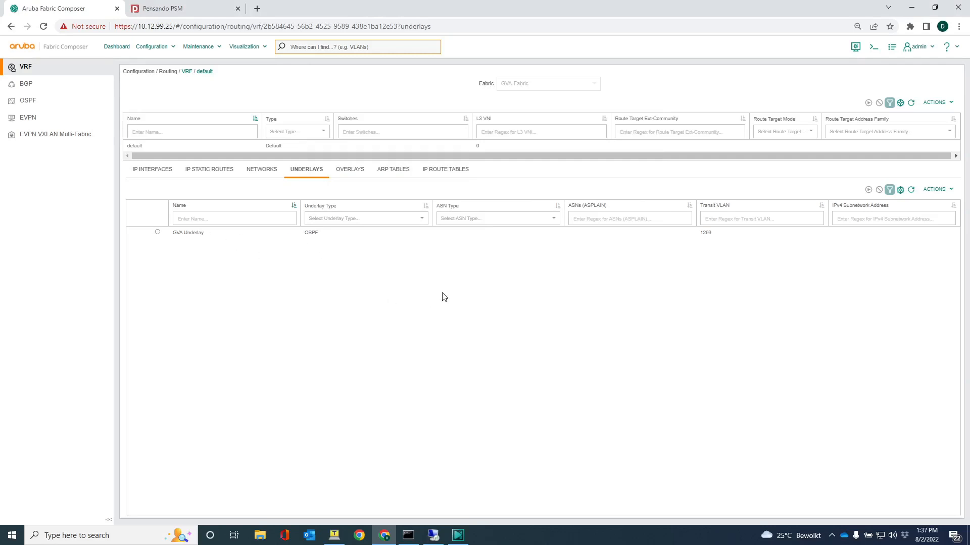
pyautogui.click(436, 174)
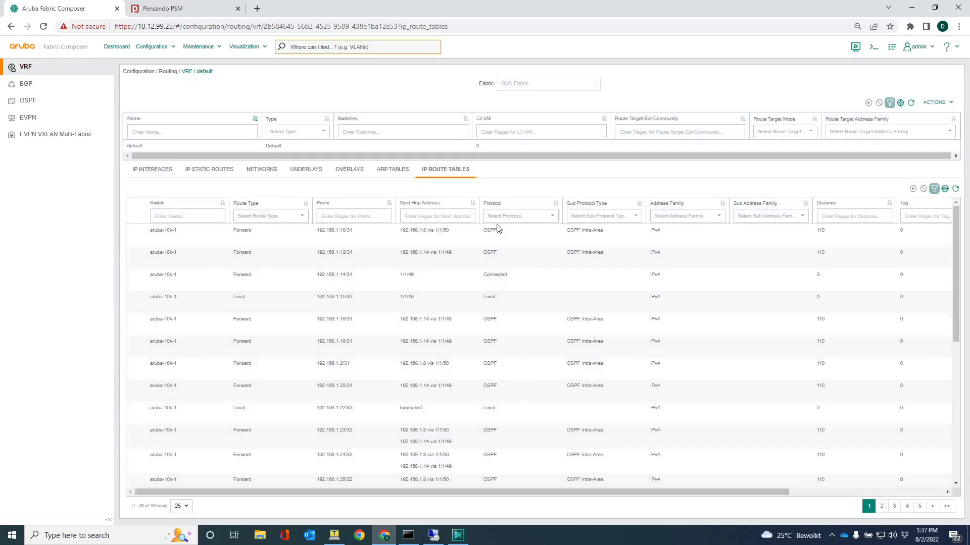
pyautogui.click(550, 216)
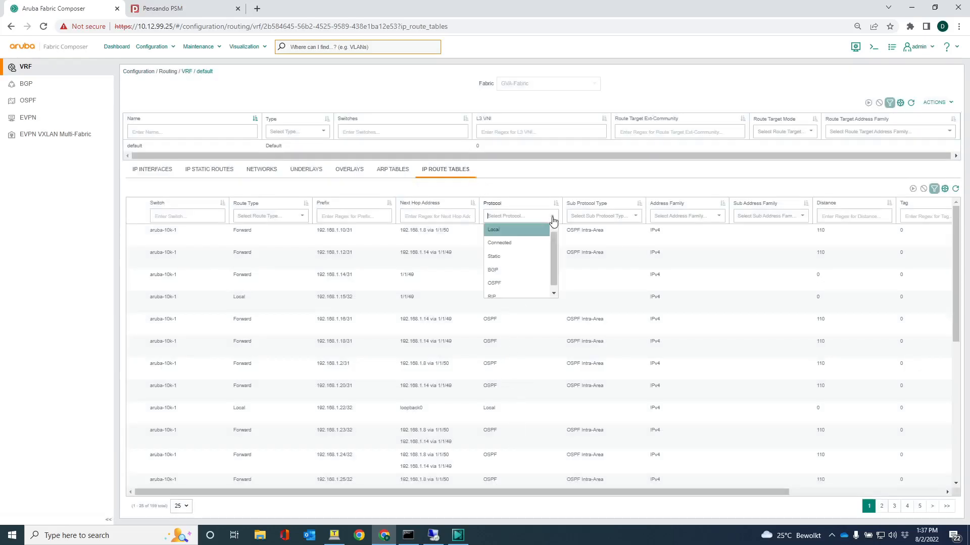
pyautogui.click(514, 284)
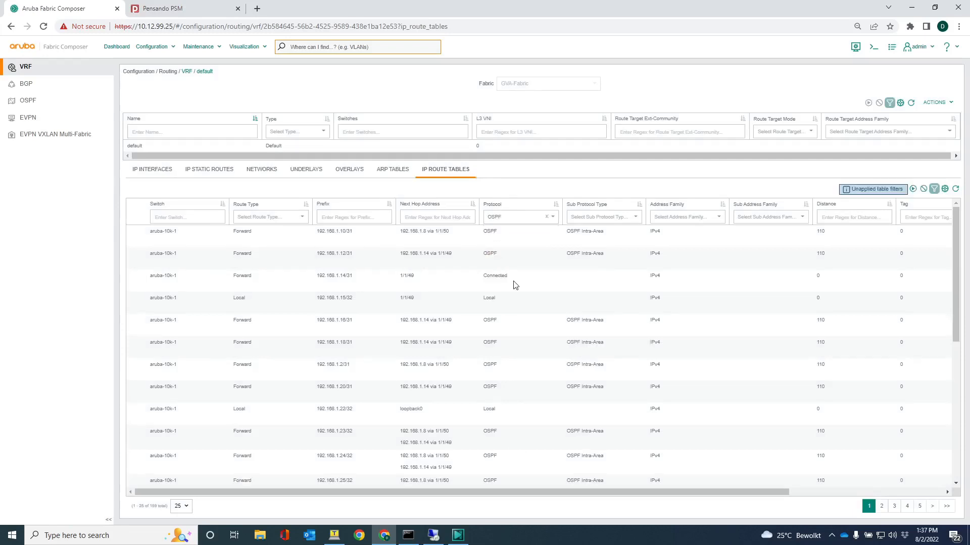
pyautogui.click(913, 190)
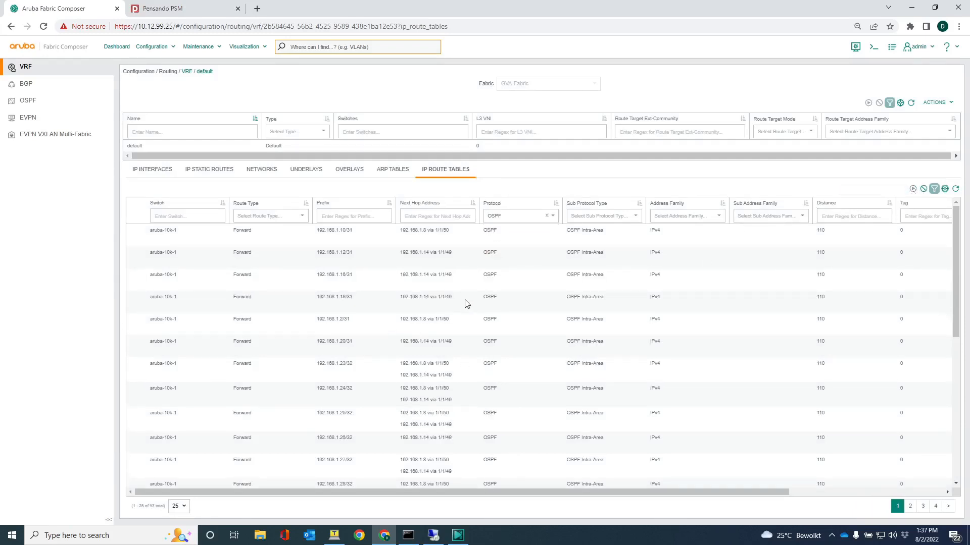
pyautogui.scroll(-5, 465, 303)
pyautogui.scroll(4, 465, 318)
pyautogui.scroll(2, 469, 376)
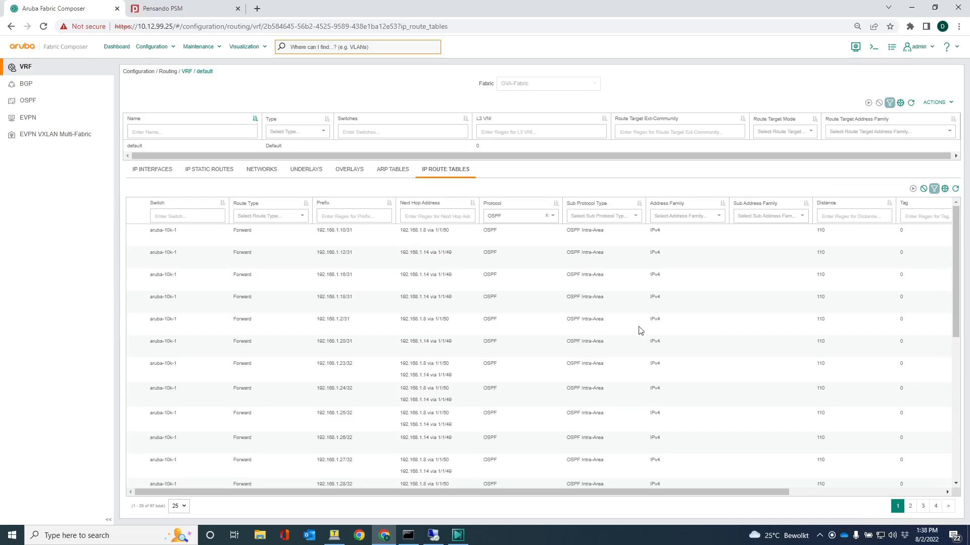
pyautogui.scroll(-3, 528, 326)
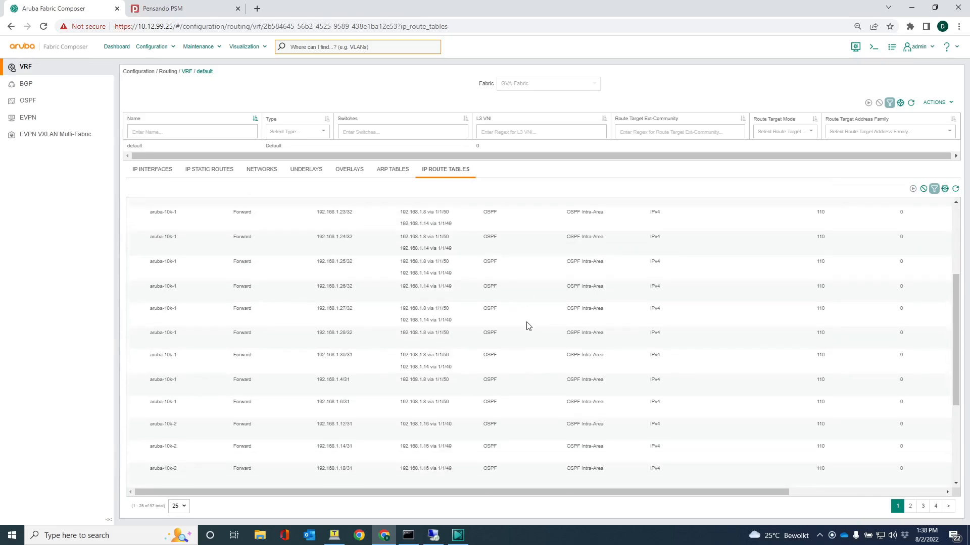
pyautogui.scroll(3, 528, 326)
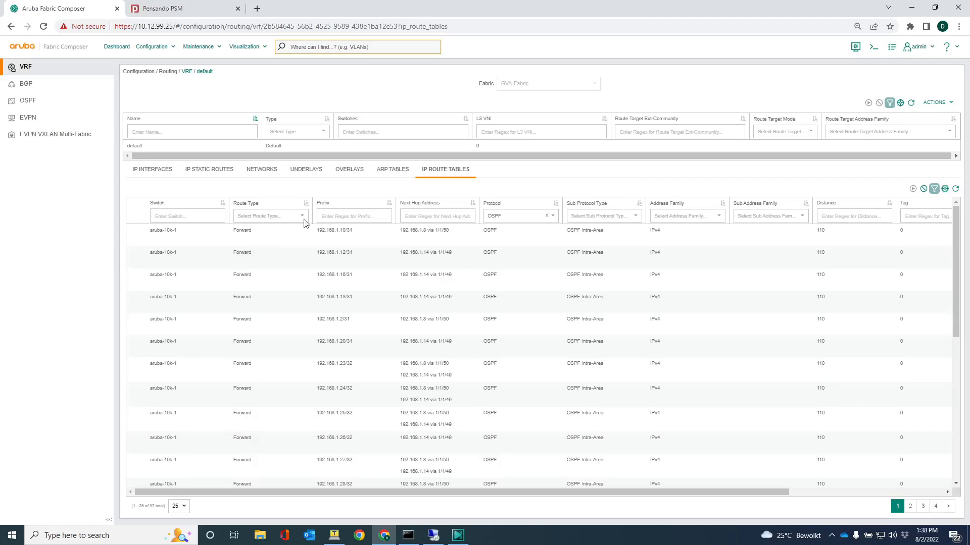
# Step: Start a new overlay for the default VRF, name it "GVA Overlay" and keep iBGP as the overlay type
pyautogui.click(348, 174)
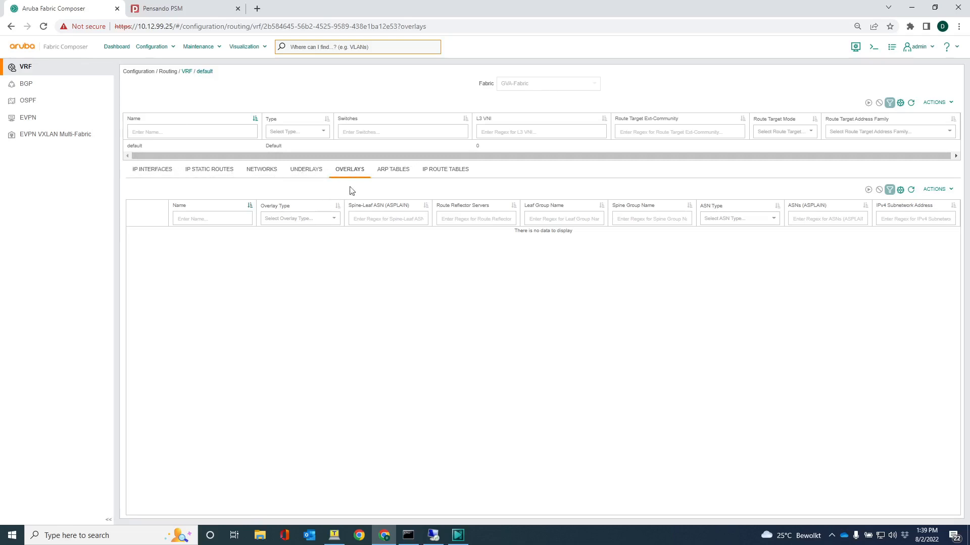
pyautogui.click(934, 192)
pyautogui.click(928, 207)
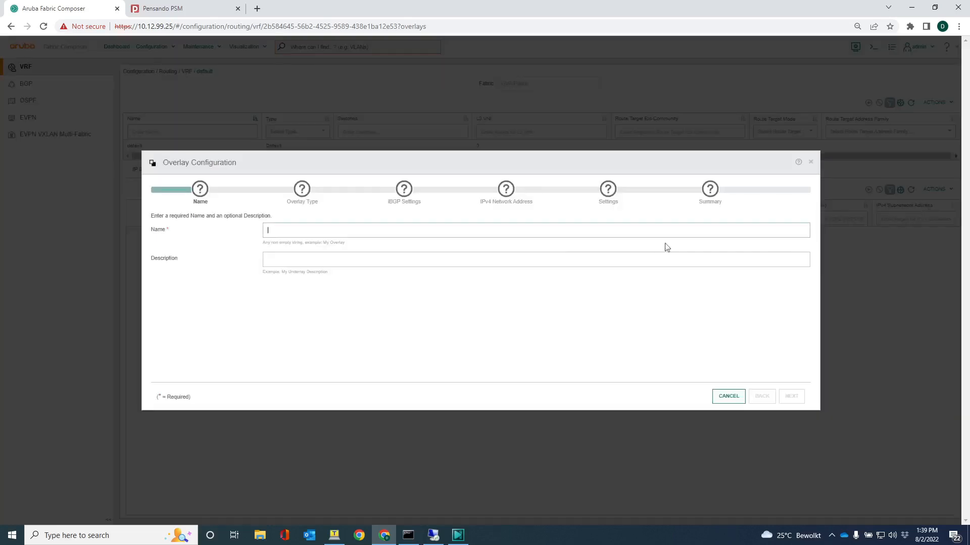
pyautogui.click(292, 234)
pyautogui.write('GVA Overlay')
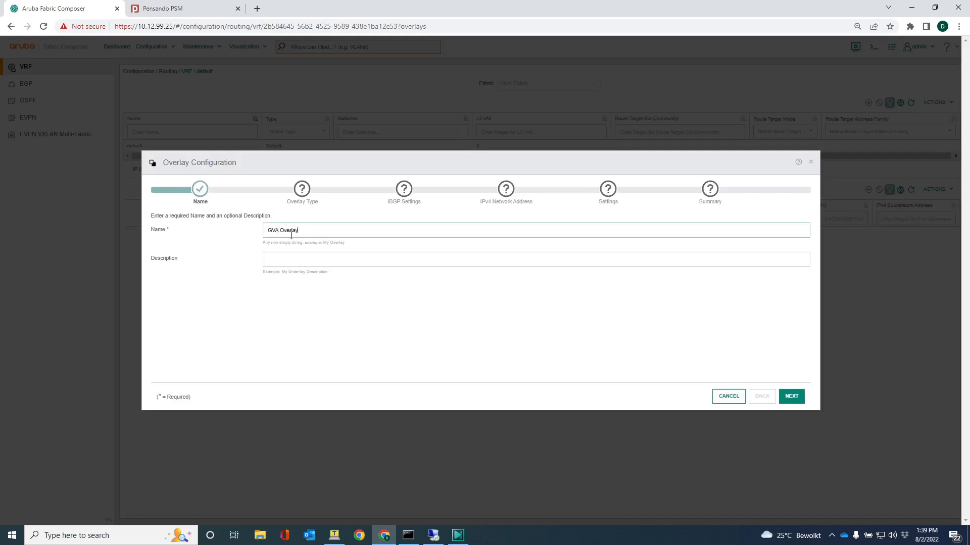
pyautogui.click(791, 396)
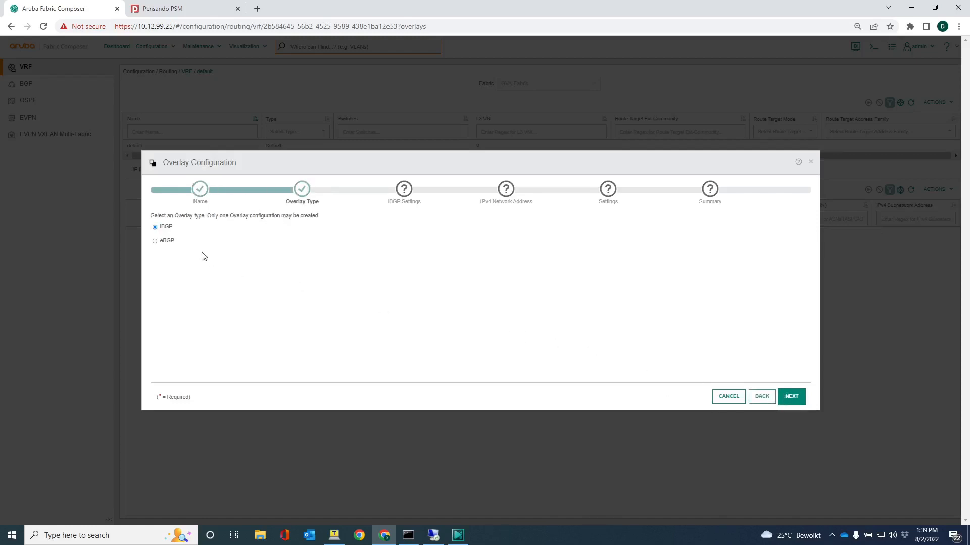
pyautogui.click(791, 396)
# Step: Set the overlay's spine-leaf ASN to 65001 and choose aruba-8325-1 and aruba-8325-2 as route reflector servers
pyautogui.moveTo(293, 231); pyautogui.dragTo(230, 229)
pyautogui.write('65')
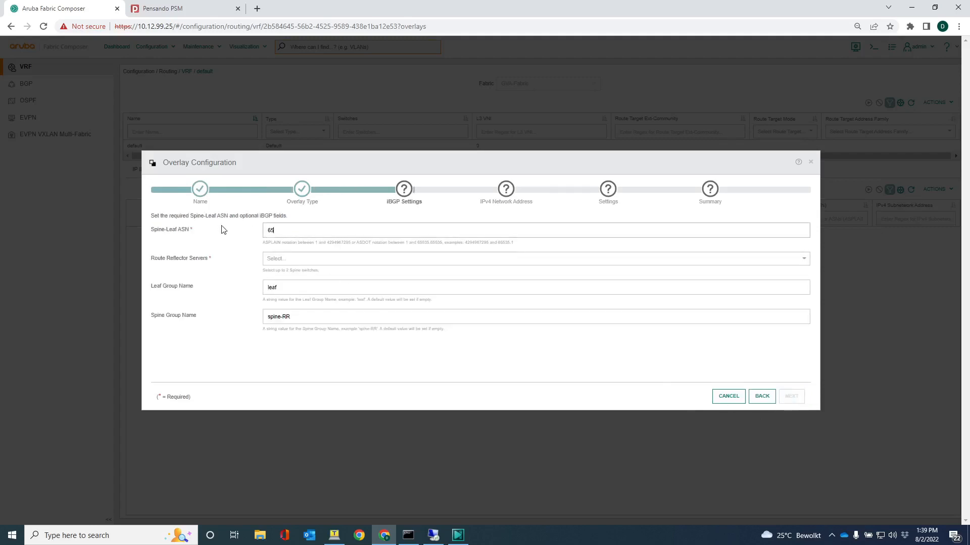
pyautogui.write('001')
pyautogui.click(521, 260)
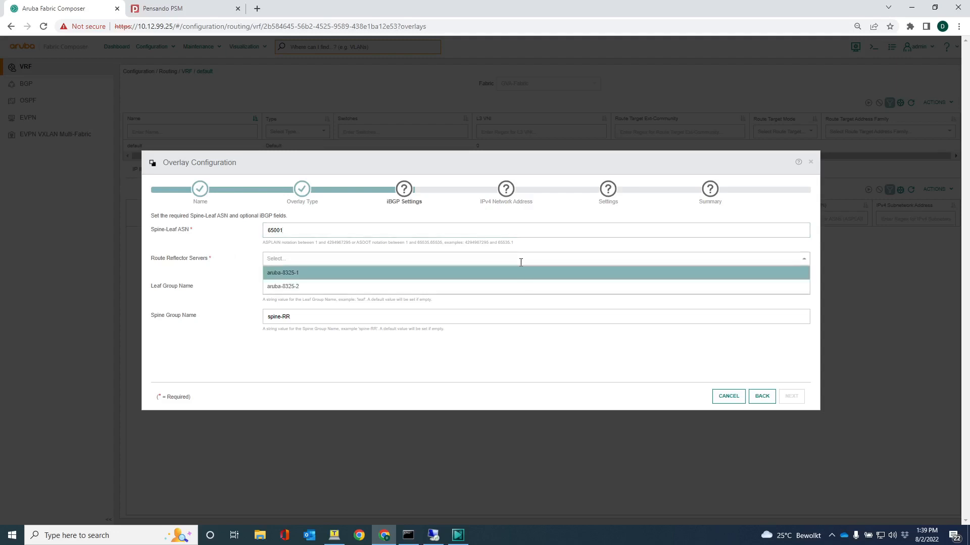
pyautogui.click(514, 276)
pyautogui.click(497, 262)
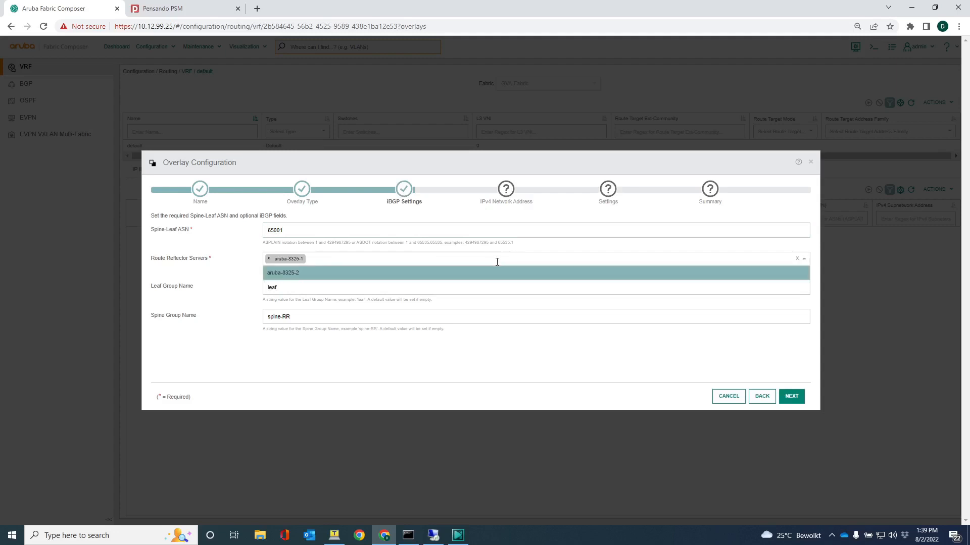
pyautogui.click(451, 275)
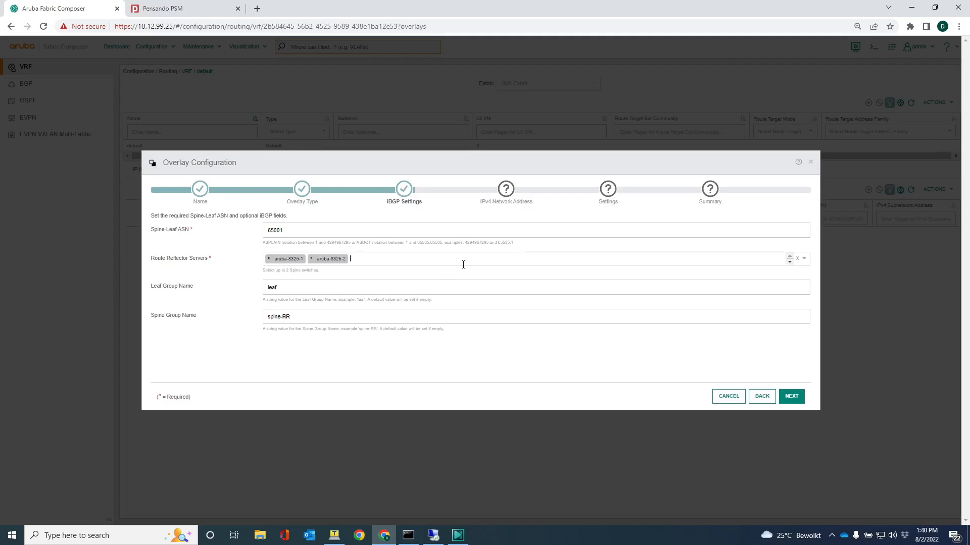
pyautogui.click(792, 397)
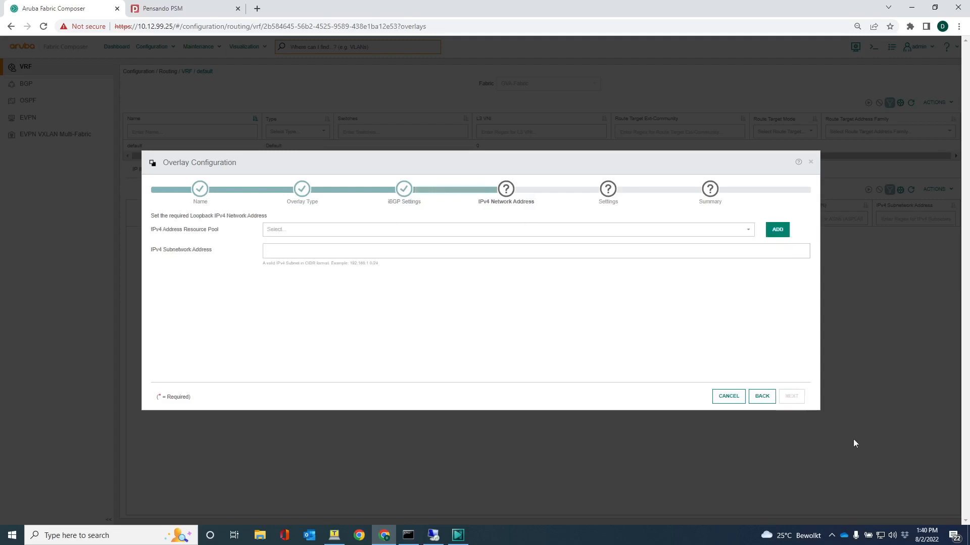
# Step: Assign the GVA IP pool as the overlay's IPv4 address resource pool and accept the default timers to reach the summary
pyautogui.click(748, 233)
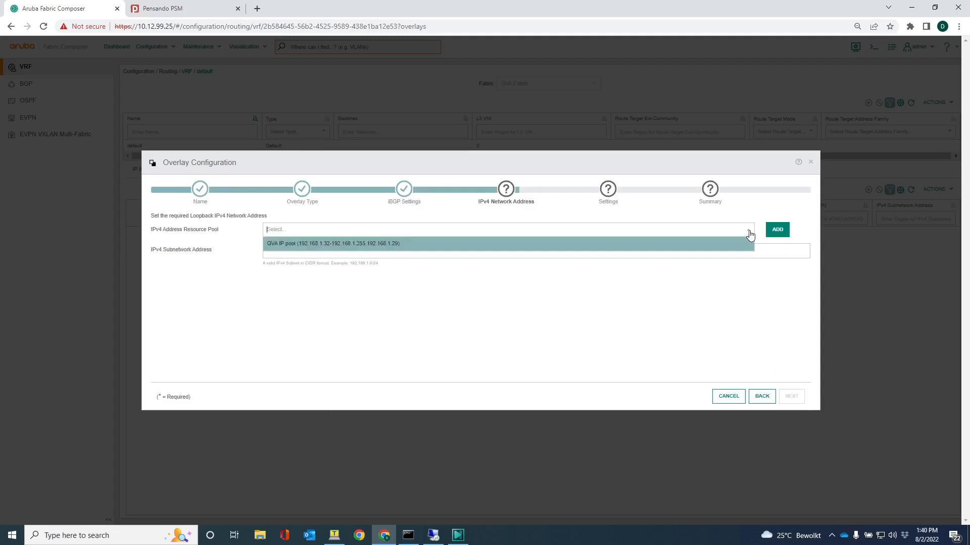
pyautogui.click(367, 248)
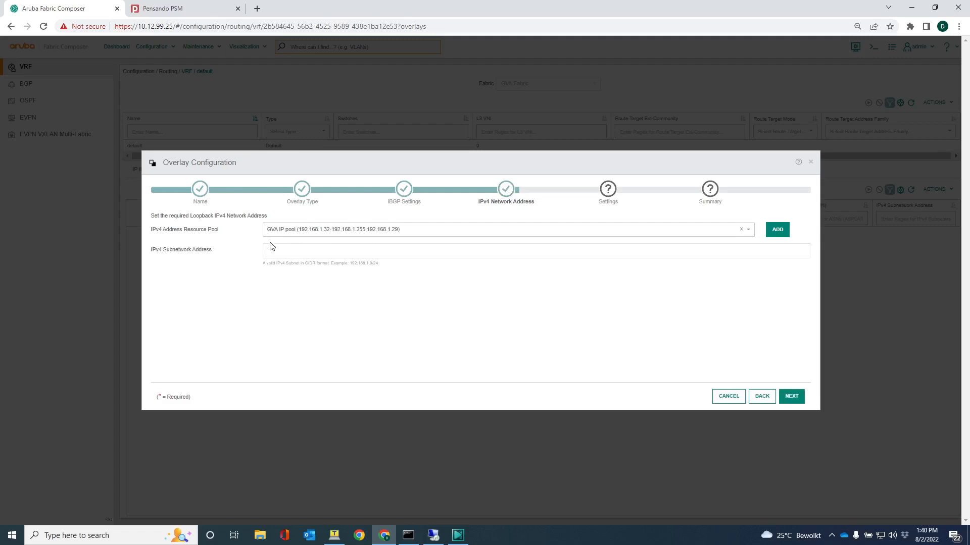
pyautogui.click(791, 397)
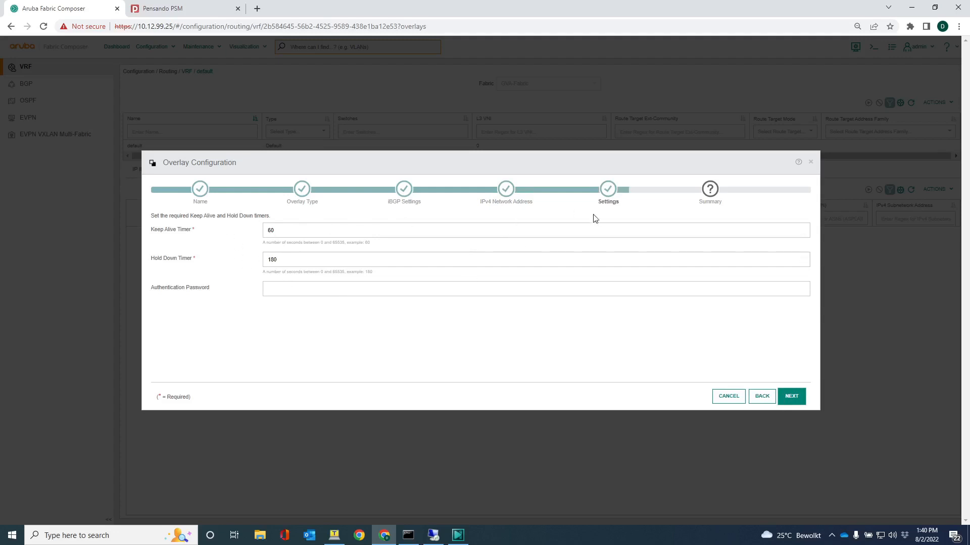
pyautogui.click(792, 399)
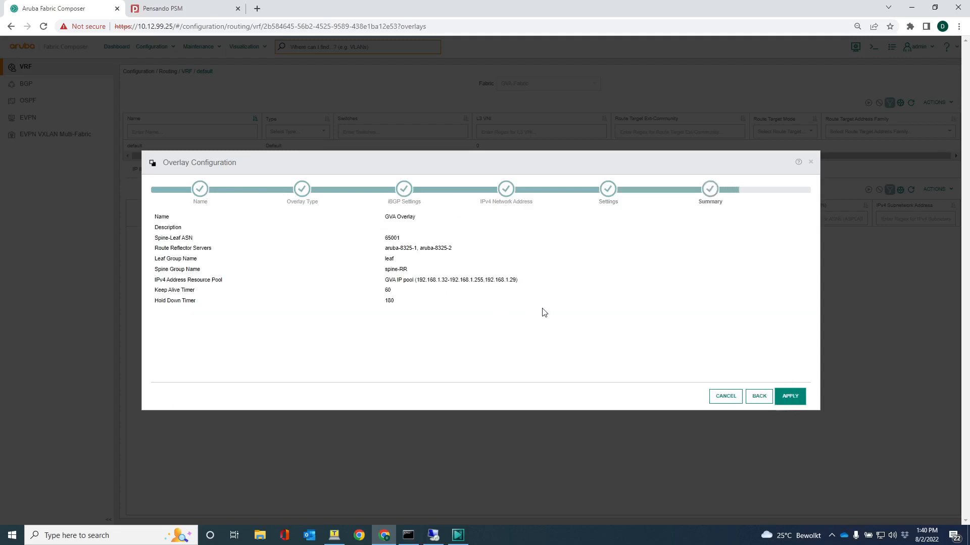
# Step: Switch to the Tera Term session, run "show run bgp" and add blank prompt lines below it
pyautogui.click(335, 535)
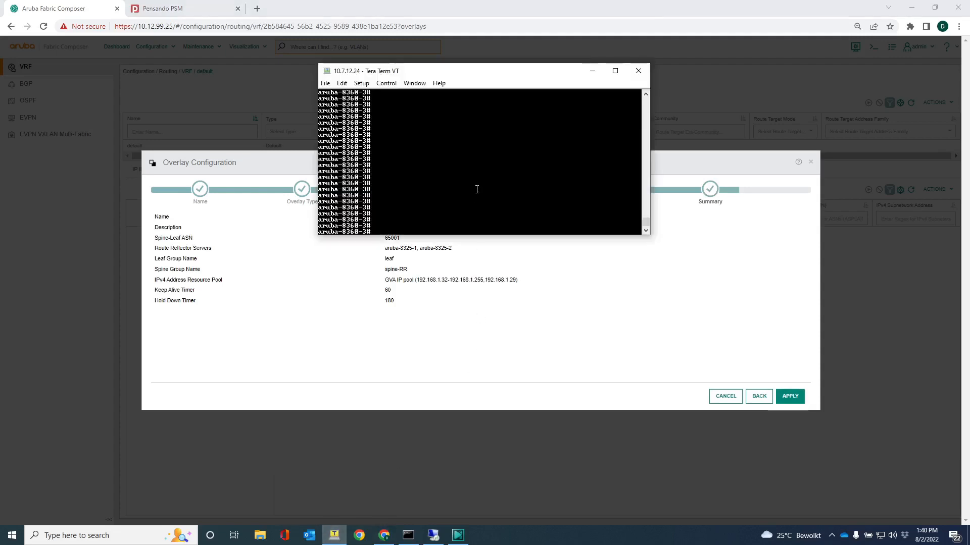
pyautogui.write('show run bgp')
pyautogui.press('Return')
pyautogui.press('Return')
pyautogui.press('Return')
pyautogui.press('Return')
pyautogui.press('Return')
pyautogui.press('Return')
# Step: Apply the overlay configuration in Aruba Fabric Composer and rerun "show run bgp" in the Tera Term session
pyautogui.click(797, 400)
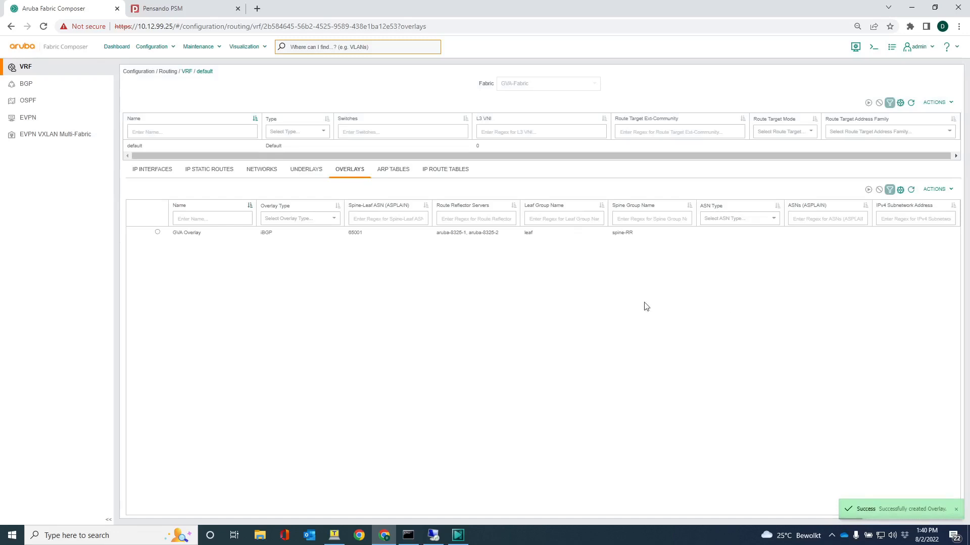
pyautogui.click(334, 535)
pyautogui.press('Up')
pyautogui.press('Return')
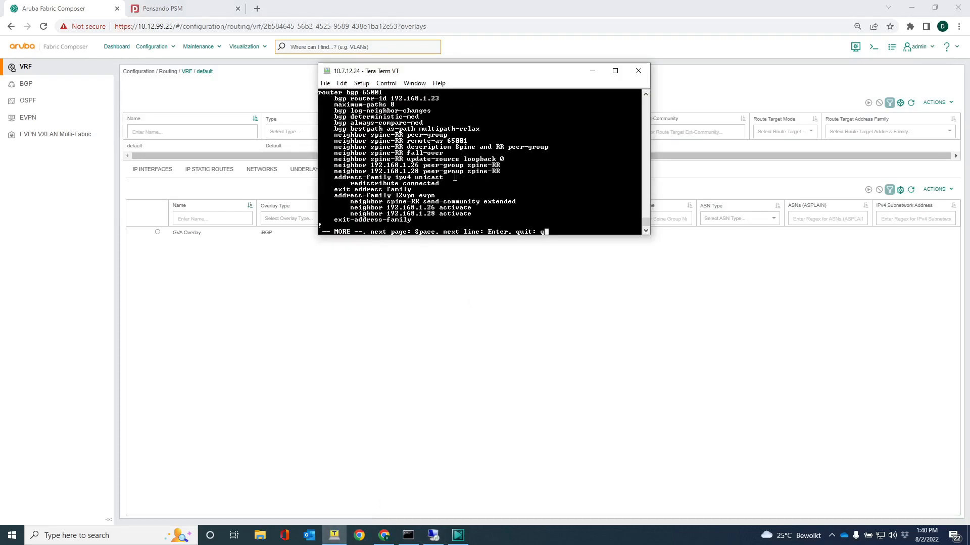
pyautogui.press('q')
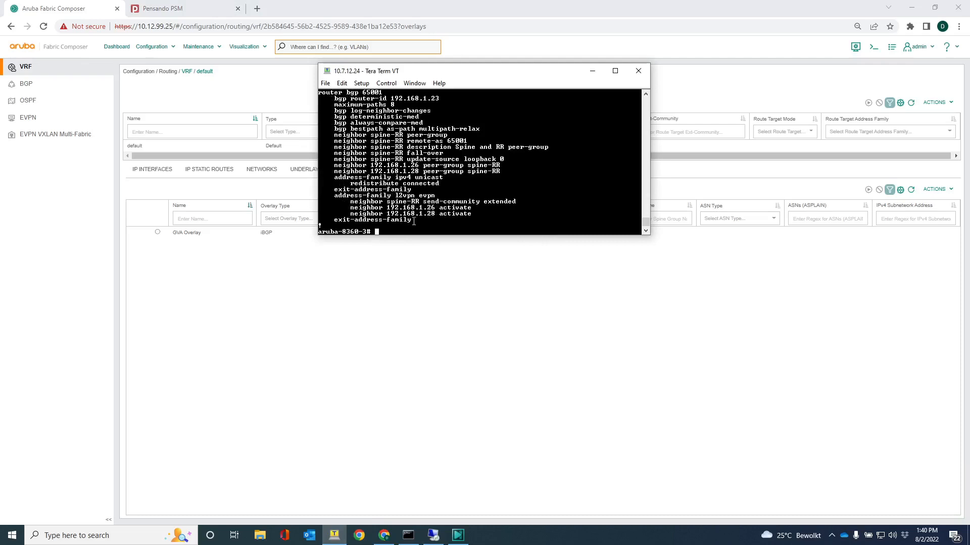
# Step: Examine the generated BGP configuration in the terminal output, highlighting the router BGP section
pyautogui.scroll(1, 414, 221)
pyautogui.scroll(-1, 414, 221)
pyautogui.moveTo(415, 221); pyautogui.dragTo(309, 93)
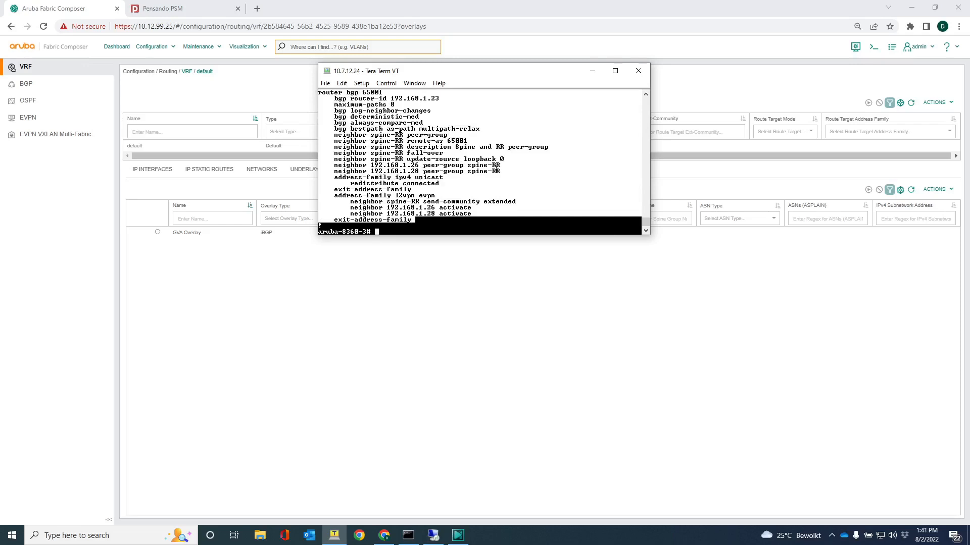
pyautogui.click(438, 216)
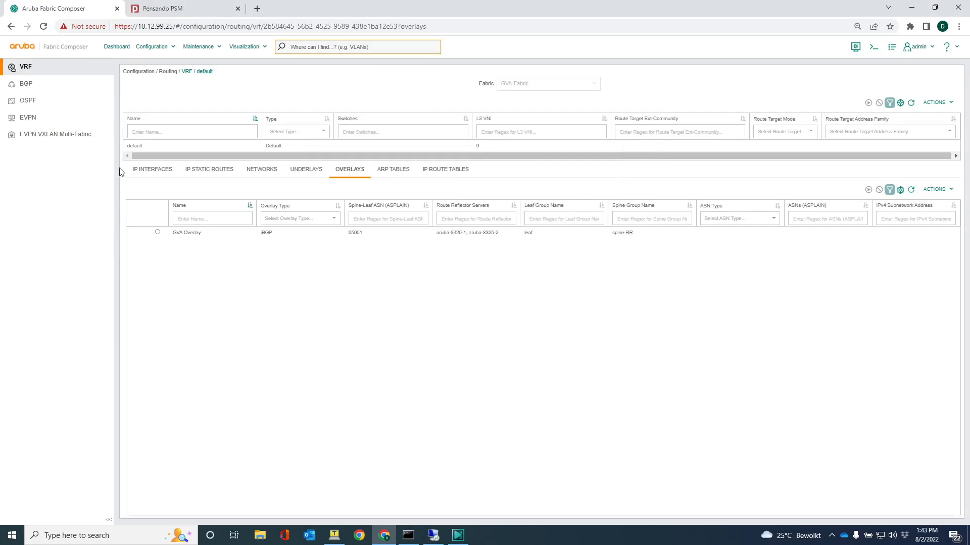
# Step: In Aruba Fabric Composer, open the BGP neighbors summary of the default VRF and examine the loopback peerings
pyautogui.click(27, 90)
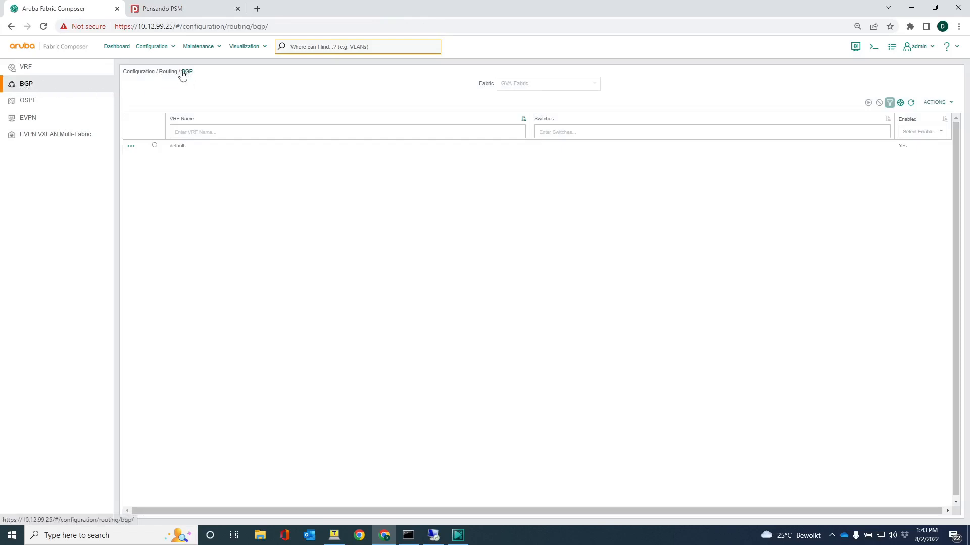
pyautogui.click(154, 54)
pyautogui.moveTo(163, 76)
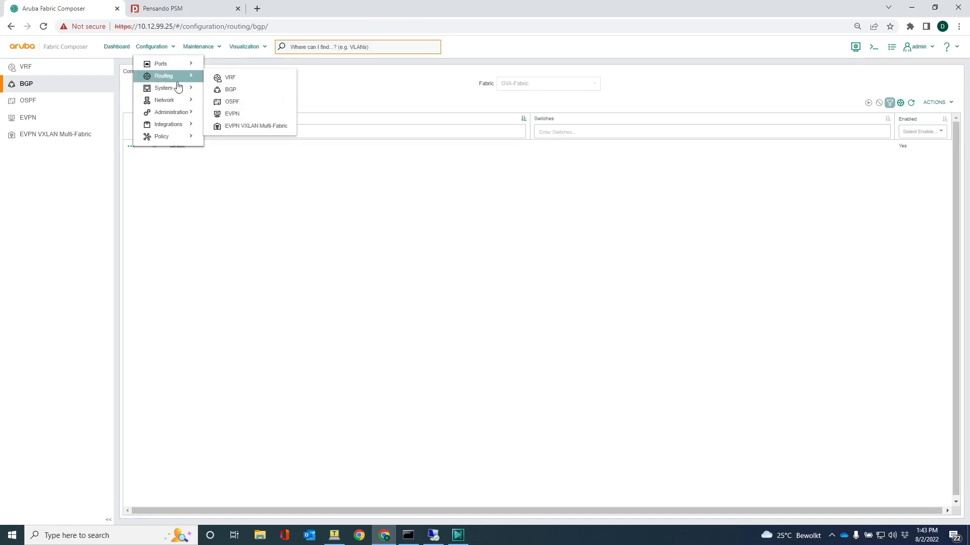
pyautogui.click(224, 91)
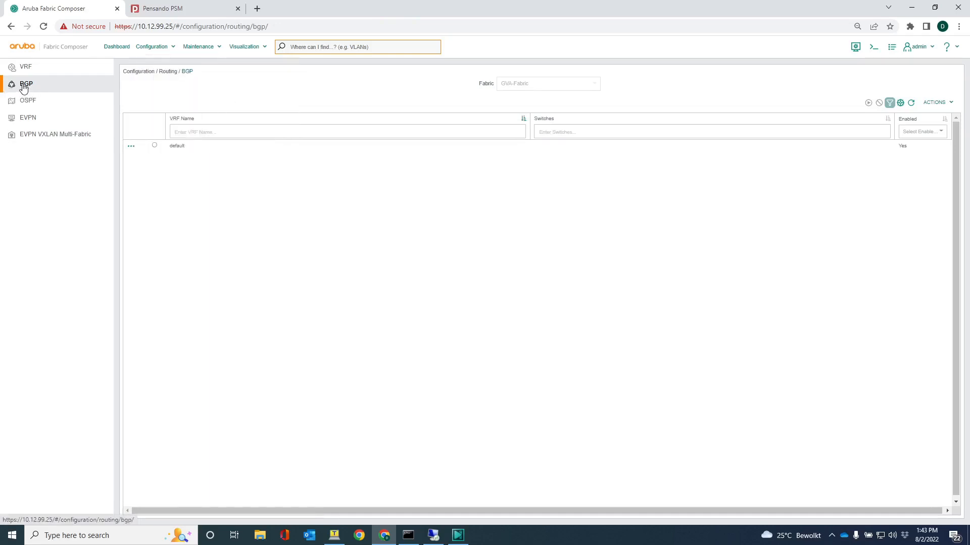
pyautogui.click(131, 150)
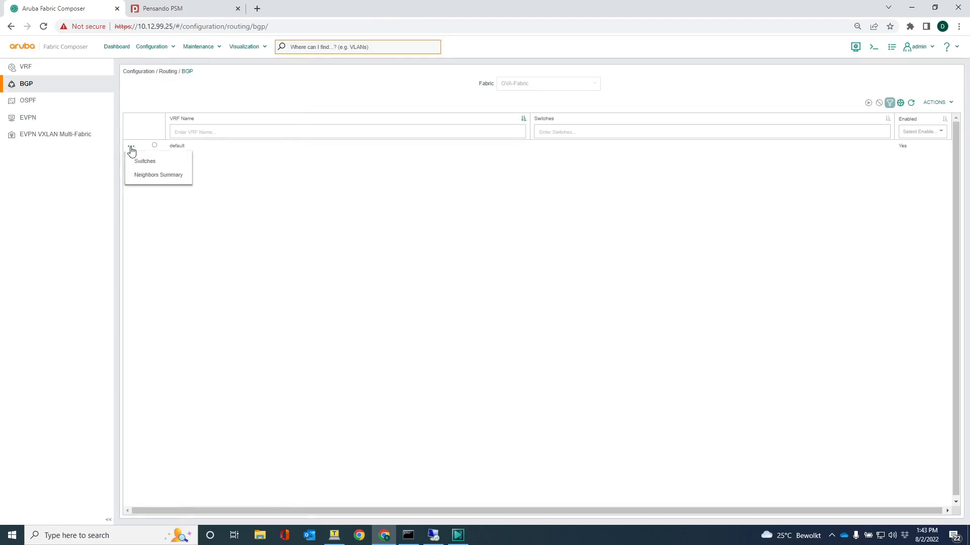
pyautogui.click(143, 178)
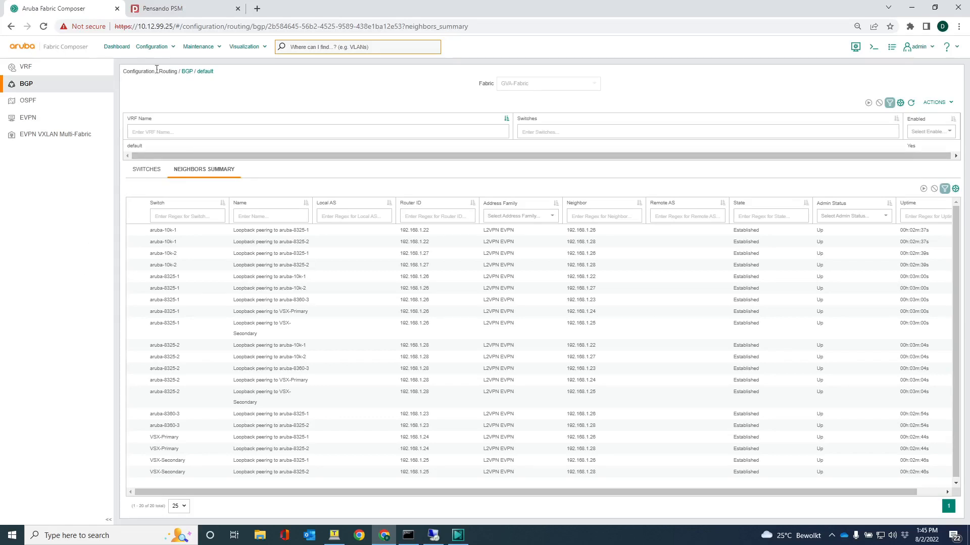
# Step: Return to the VRF list, start a new VRF and name it "GVA-VF"
pyautogui.click(153, 50)
pyautogui.moveTo(158, 77)
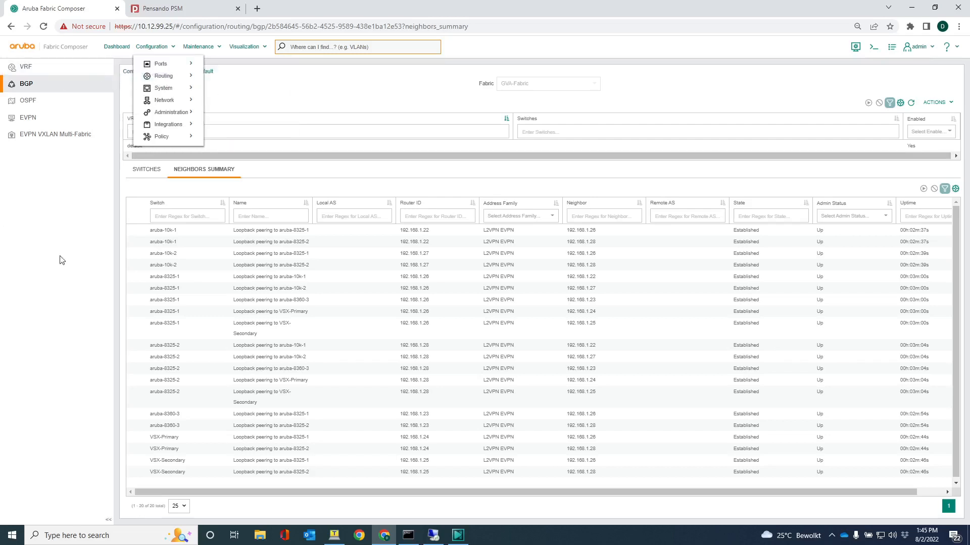
pyautogui.click(23, 71)
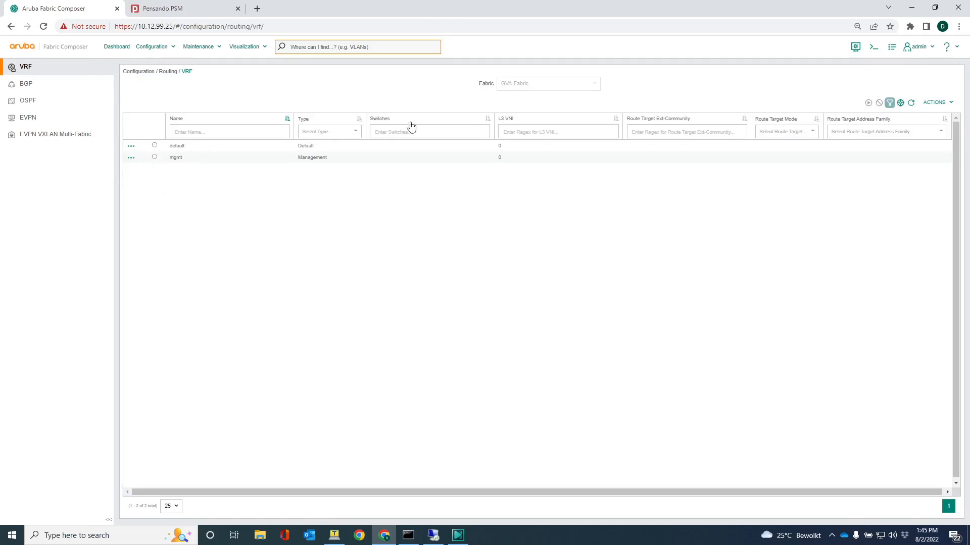
pyautogui.click(933, 103)
pyautogui.click(915, 119)
pyautogui.click(332, 231)
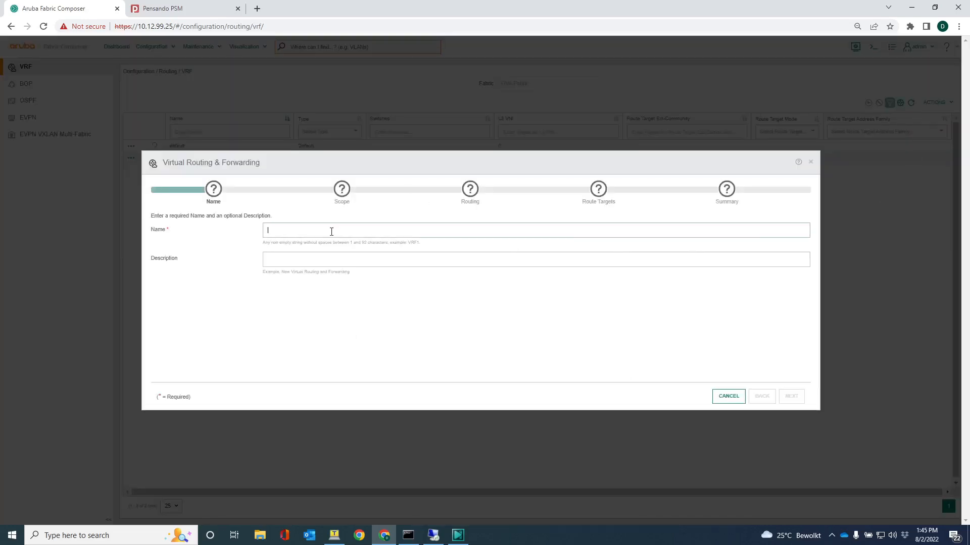
pyautogui.write('GVA')
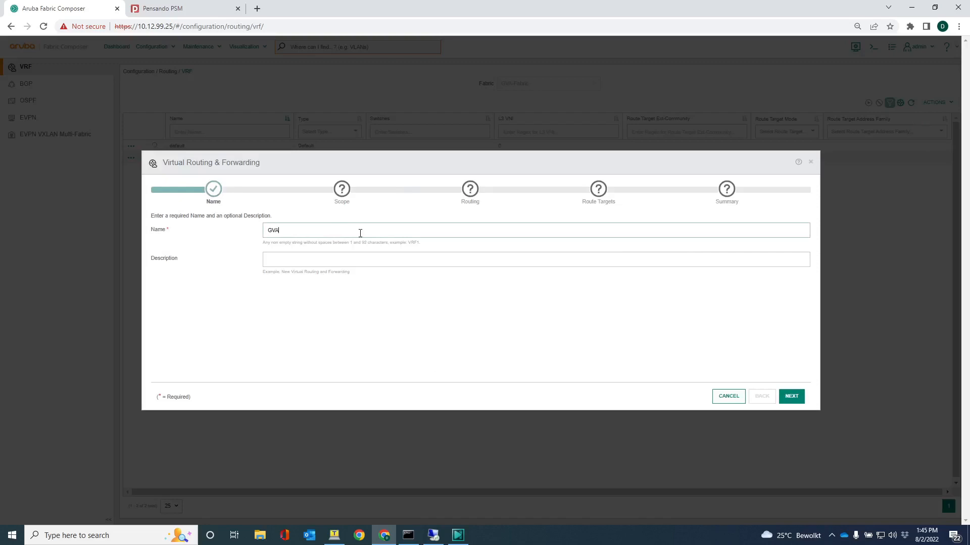
pyautogui.write('VRF')
pyautogui.press('BackSpace')
pyautogui.press('BackSpace')
pyautogui.press('BackSpace')
pyautogui.write('-VF')
pyautogui.click(794, 402)
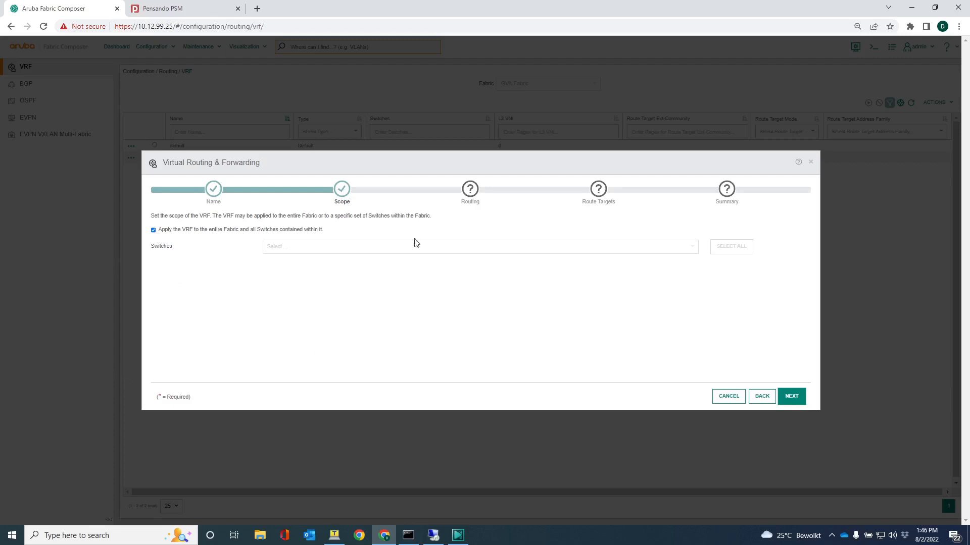
# Step: Keep the new VRF applied to the entire fabric and set its L3 VNI to 120000
pyautogui.click(792, 397)
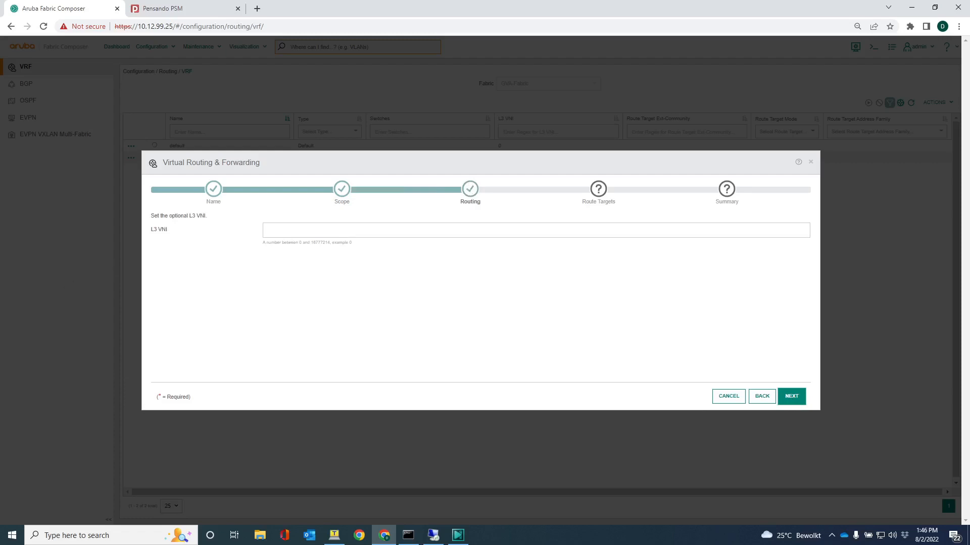
pyautogui.click(281, 230)
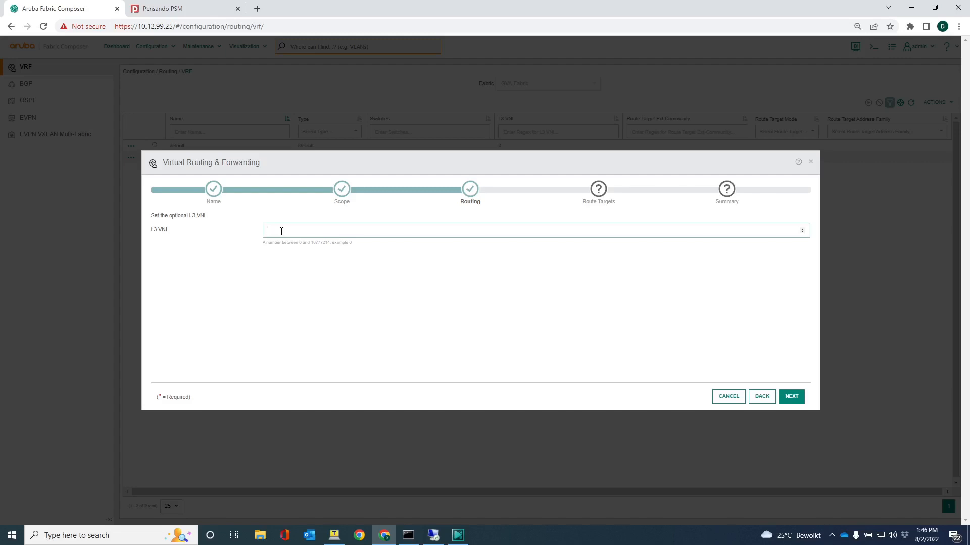
pyautogui.write('120000')
pyautogui.click(792, 397)
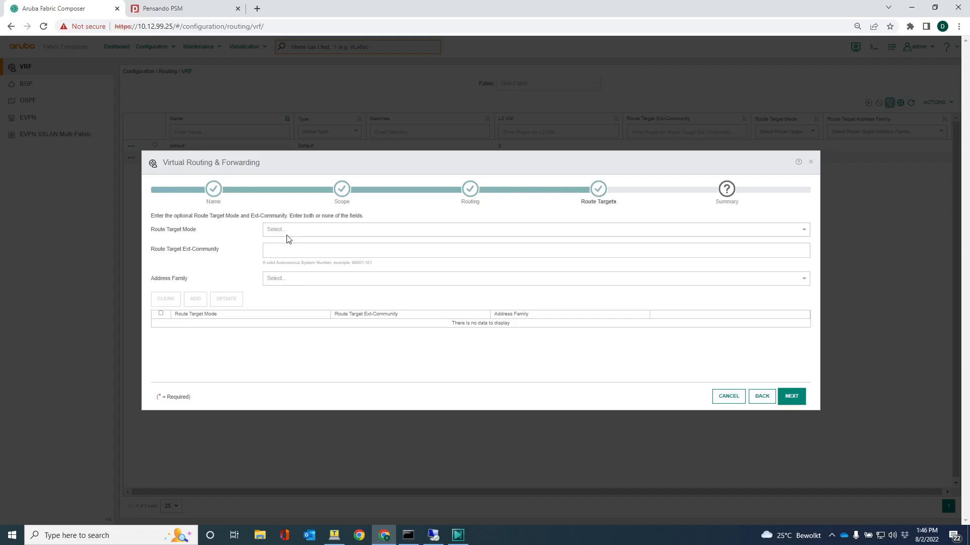
# Step: Add a route target with mode Both, ext-community 65001:1200 and address family EVPN, and apply the new VRF
pyautogui.click(322, 234)
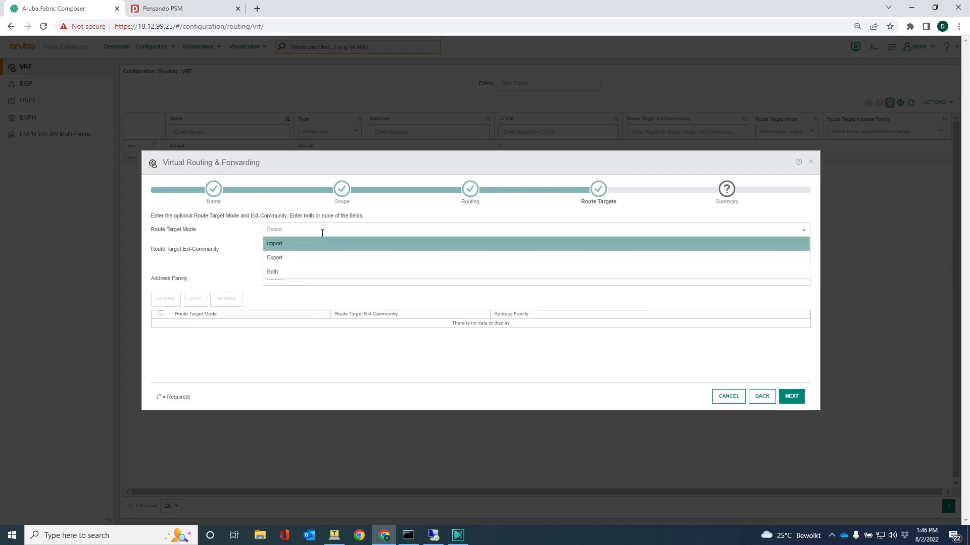
pyautogui.click(302, 275)
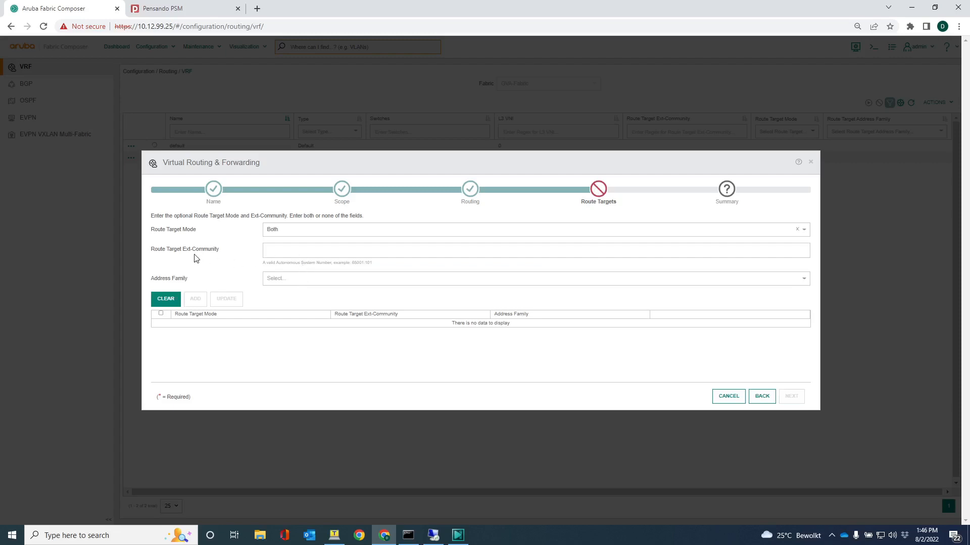
pyautogui.click(289, 278)
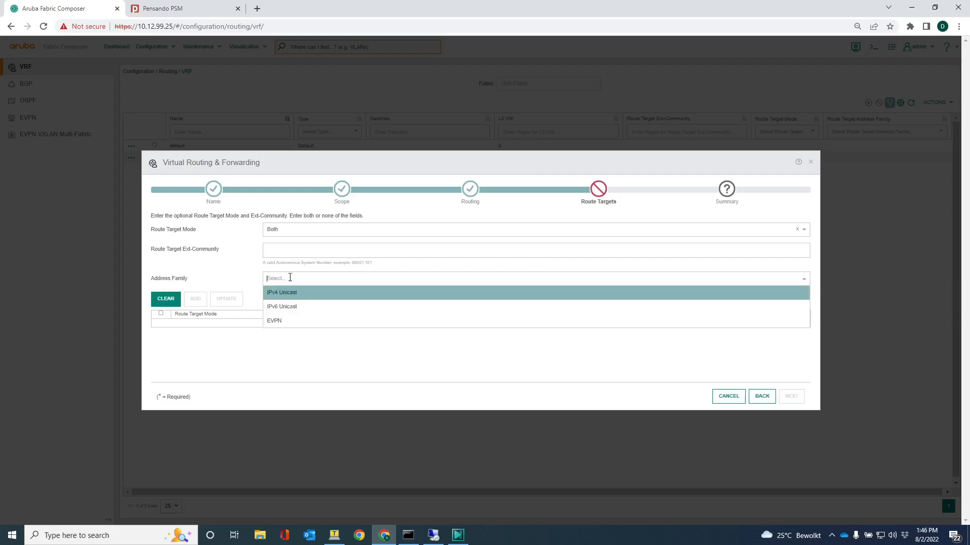
pyautogui.click(285, 321)
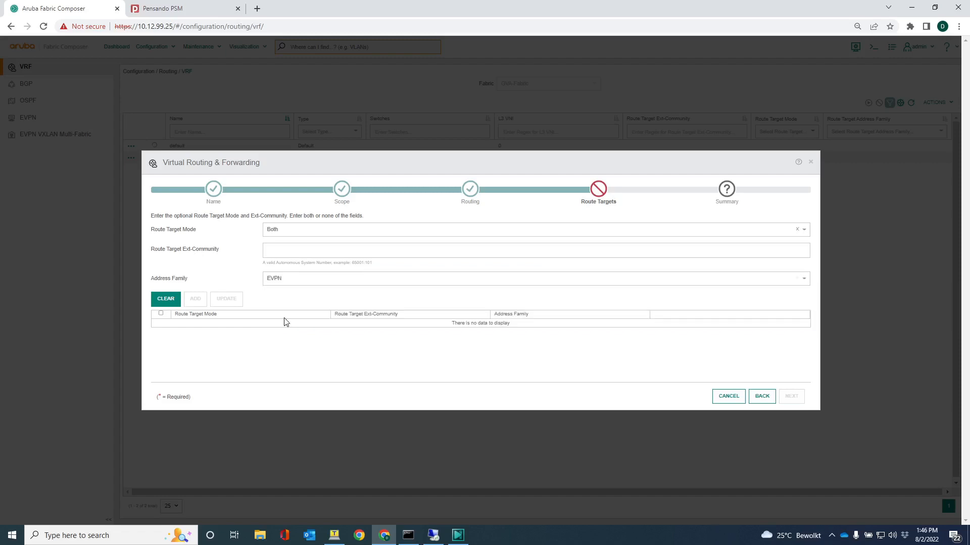
pyautogui.click(284, 279)
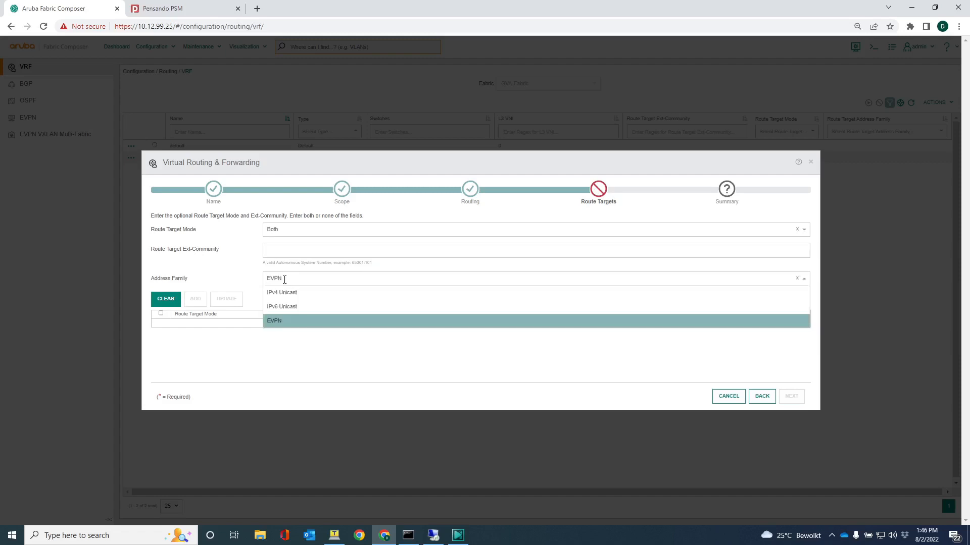
pyautogui.click(284, 323)
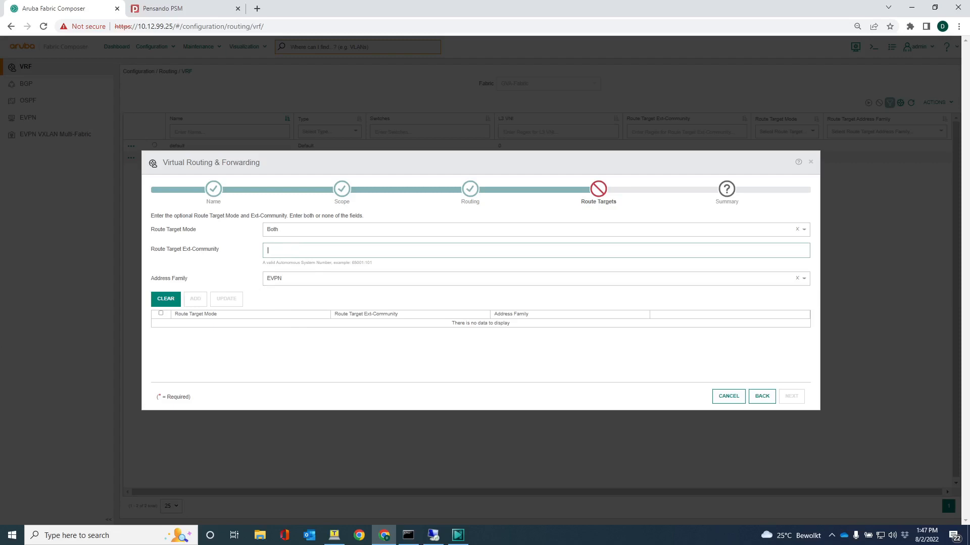
pyautogui.write('6500')
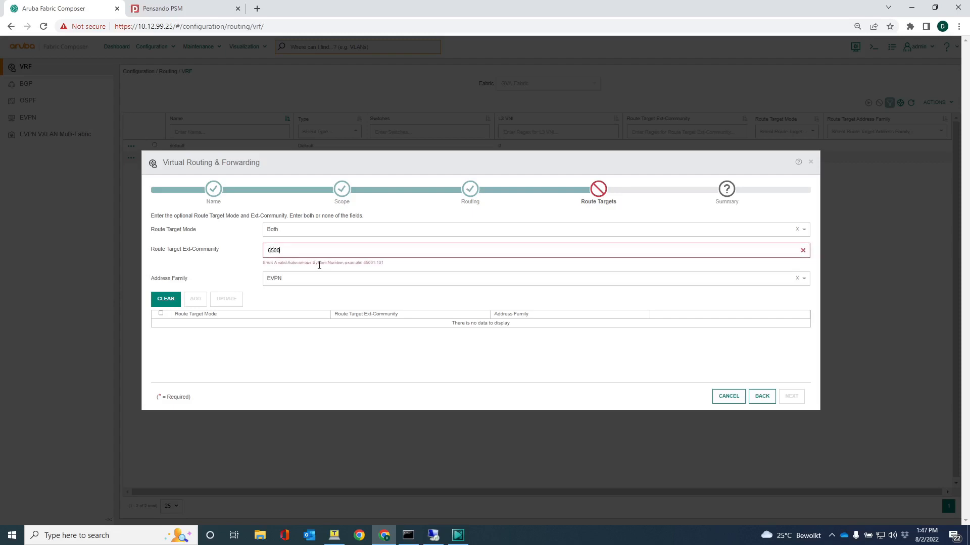
pyautogui.write('1:1200')
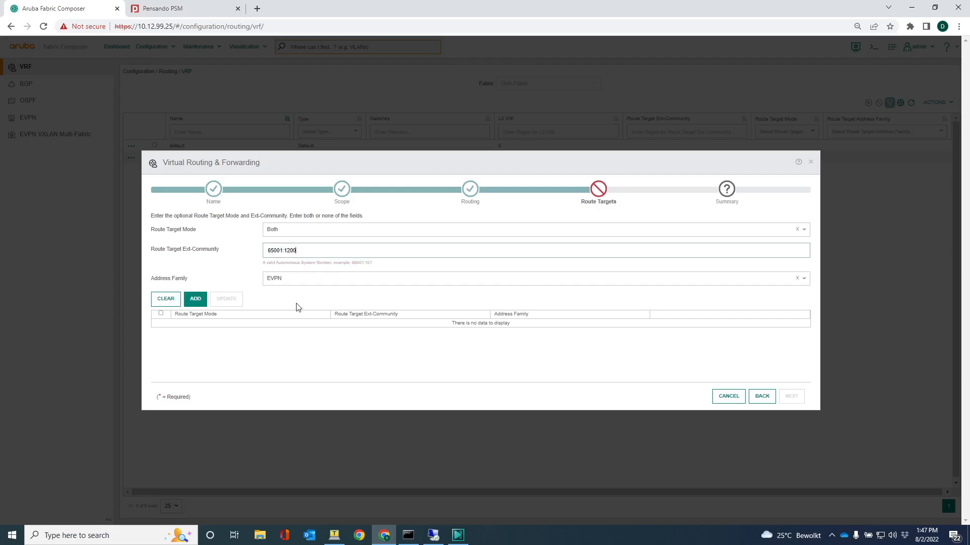
pyautogui.click(197, 300)
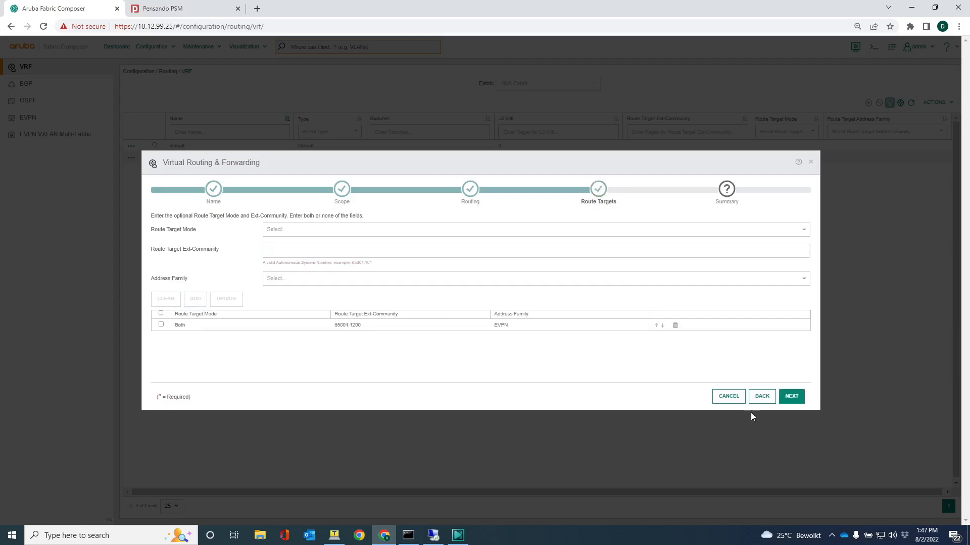
pyautogui.click(790, 395)
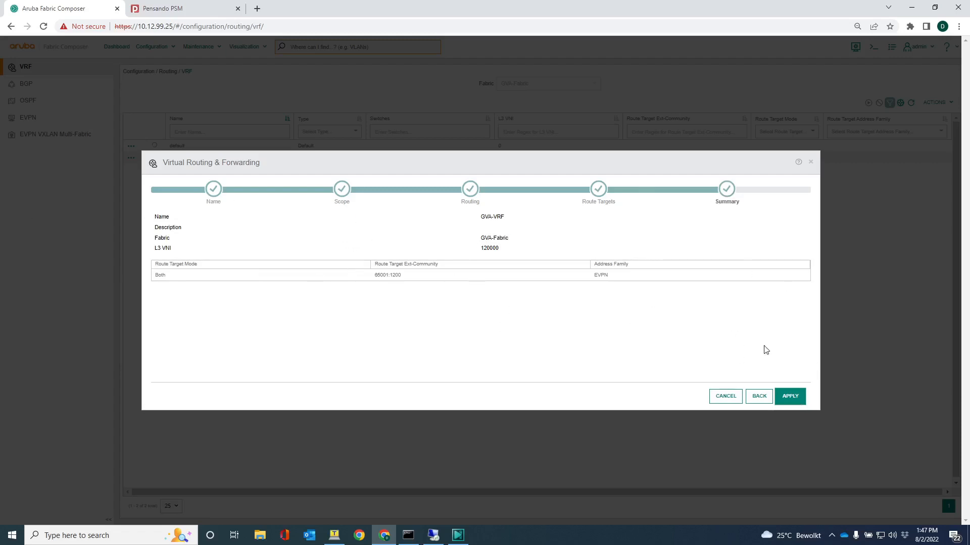
pyautogui.click(786, 396)
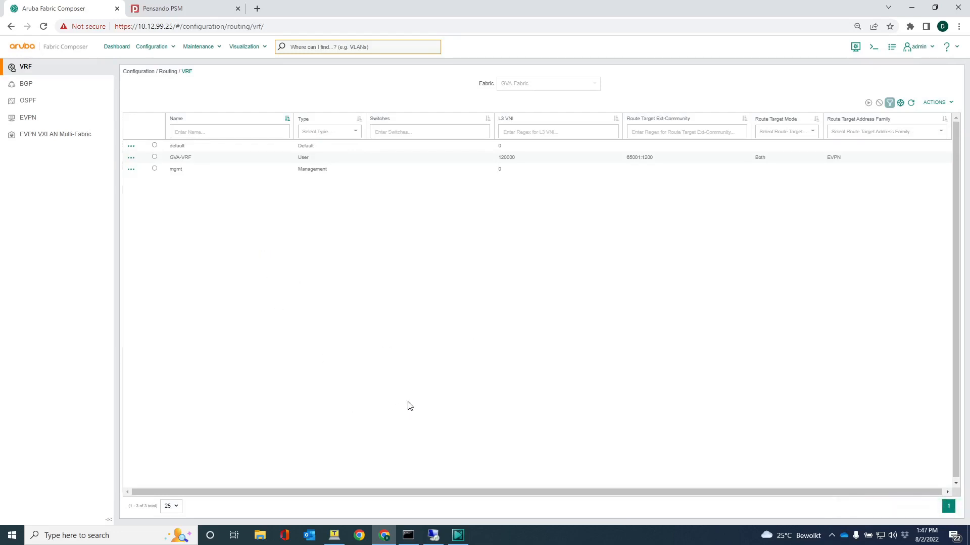
# Step: Switch to the Tera Term session, run "show run" and examine the GVA-VRF entry with its route distinguisher
pyautogui.click(334, 535)
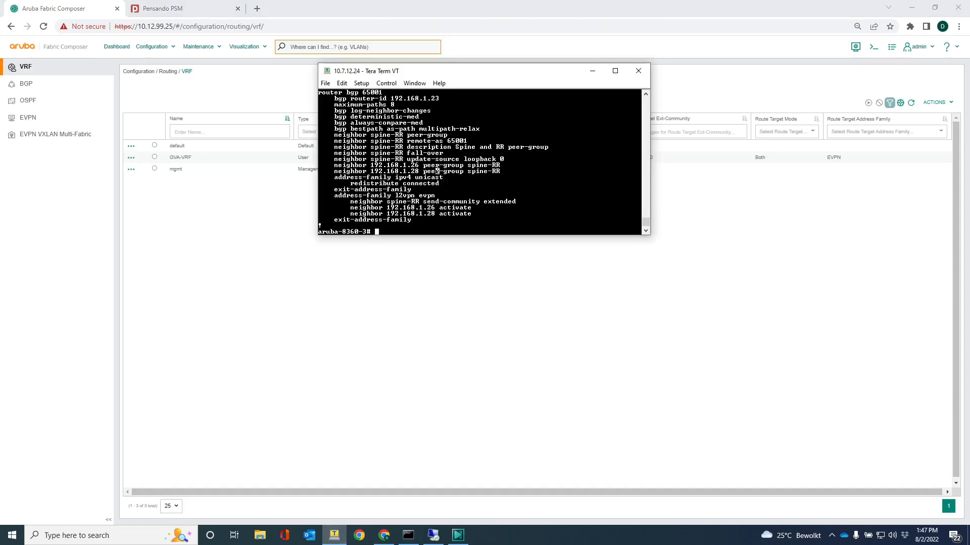
pyautogui.write('show run')
pyautogui.press('Return')
pyautogui.press('Return')
pyautogui.press('space')
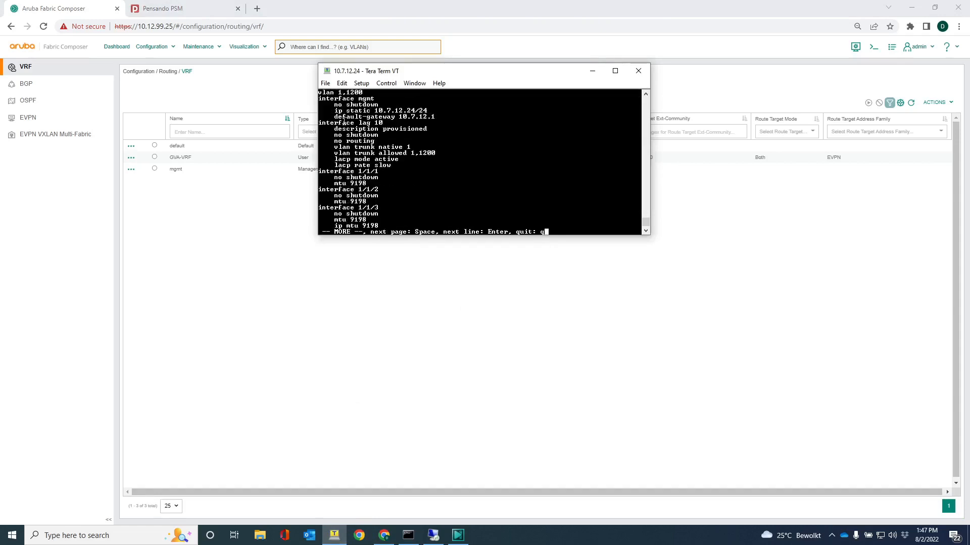
pyautogui.scroll(3, 370, 158)
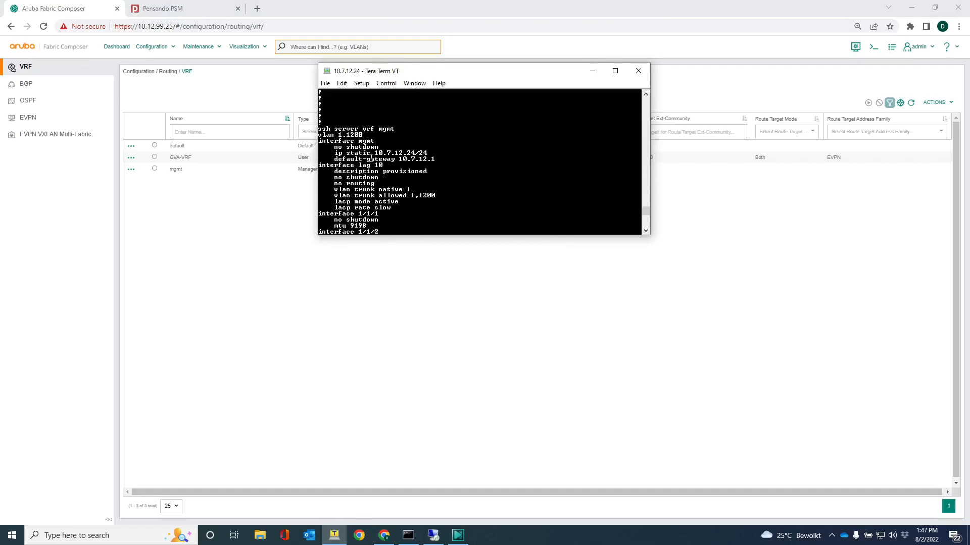
pyautogui.scroll(10, 371, 157)
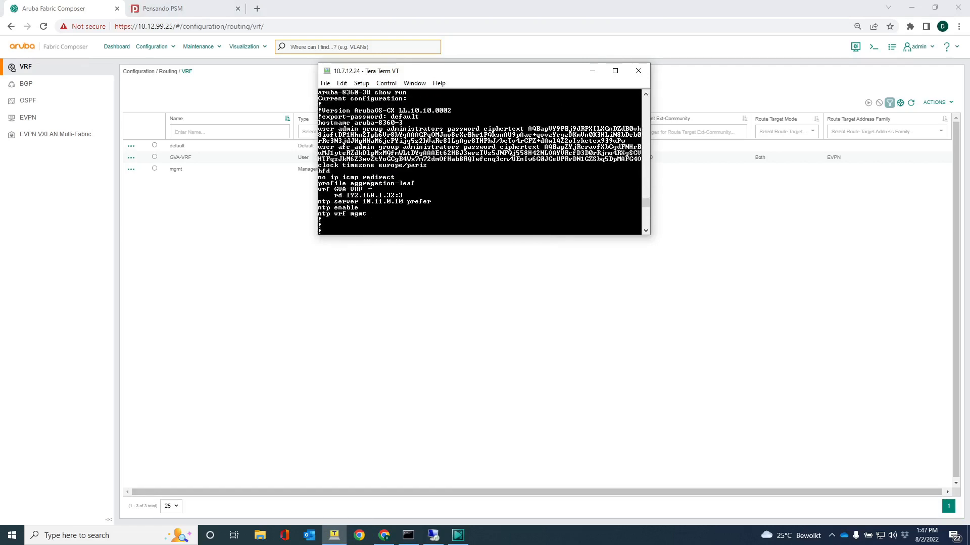
pyautogui.moveTo(407, 195); pyautogui.dragTo(319, 191)
pyautogui.click(391, 185)
# Step: Page through the rest of the running configuration and examine the l2vpn evpn address family under router BGP
pyautogui.press('space')
pyautogui.press('space')
pyautogui.press('space')
pyautogui.press('space')
pyautogui.press('space')
pyautogui.press('space')
pyautogui.press('space')
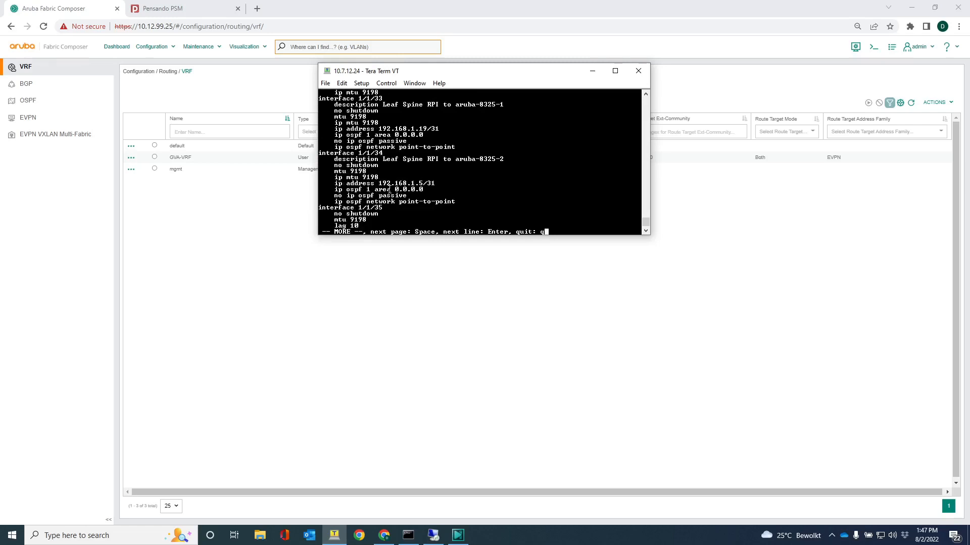
pyautogui.press('space')
pyautogui.press('space')
pyautogui.press('space')
pyautogui.press('space')
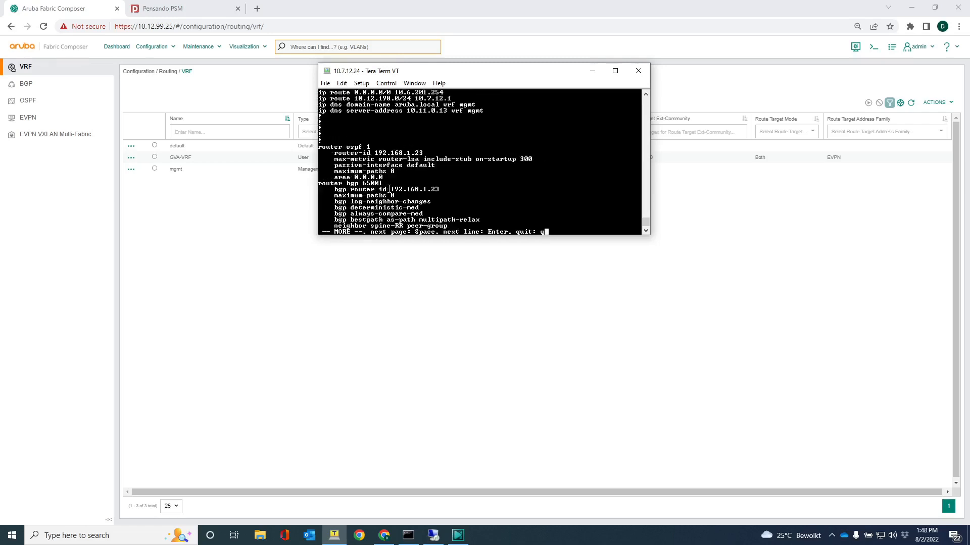
pyautogui.press('space')
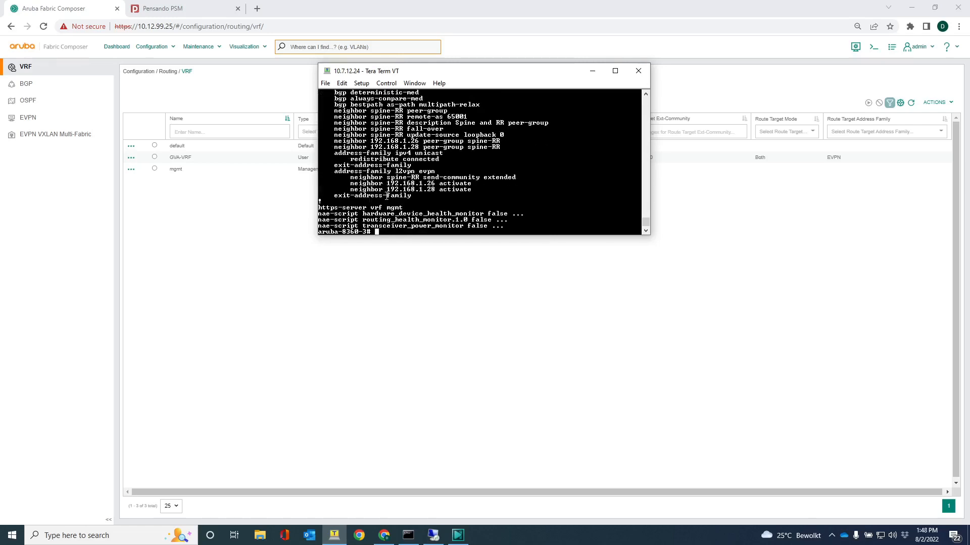
pyautogui.moveTo(476, 190); pyautogui.dragTo(315, 174)
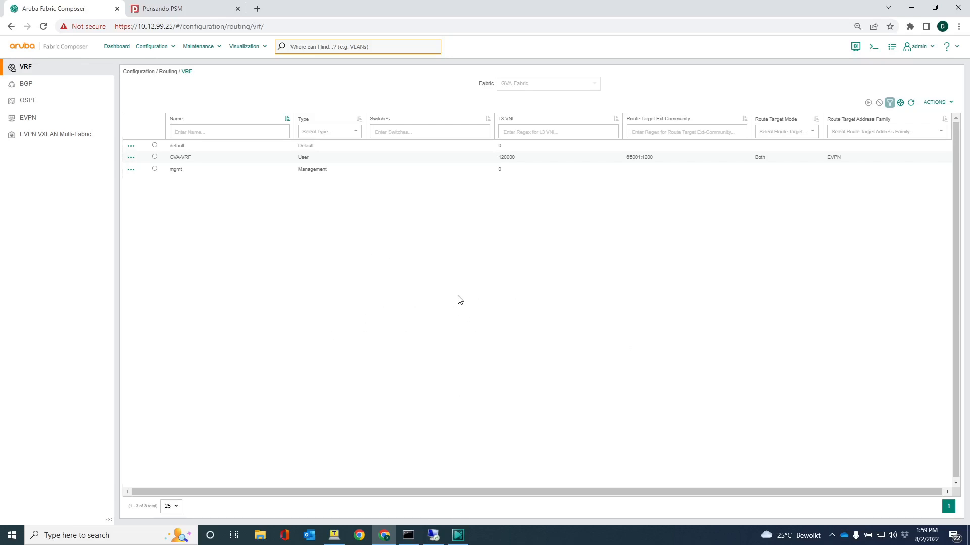
# Step: In Aruba Fabric Composer, start an SVI IP interface in GVA-VRF with VLAN 1200 on switch aruba-8360-3
pyautogui.click(133, 158)
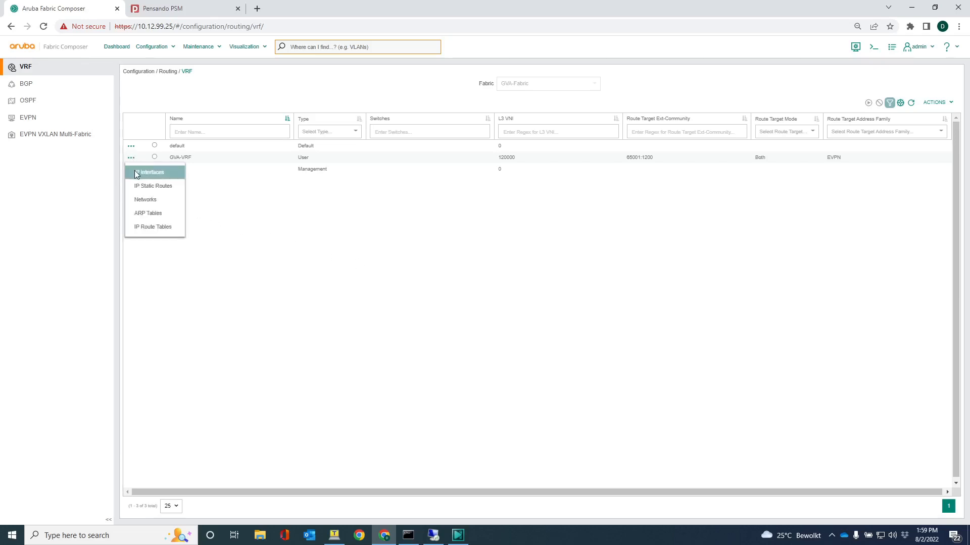
pyautogui.click(136, 173)
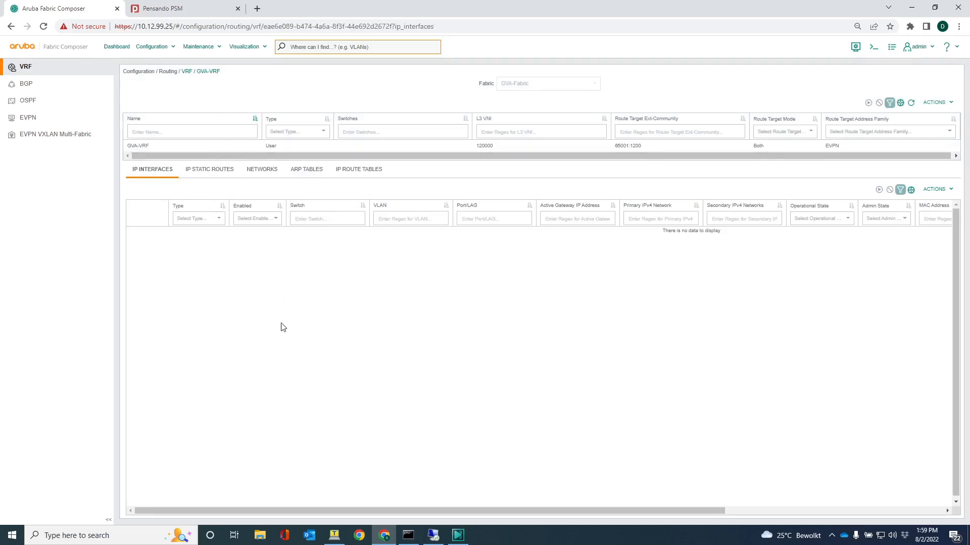
pyautogui.click(932, 190)
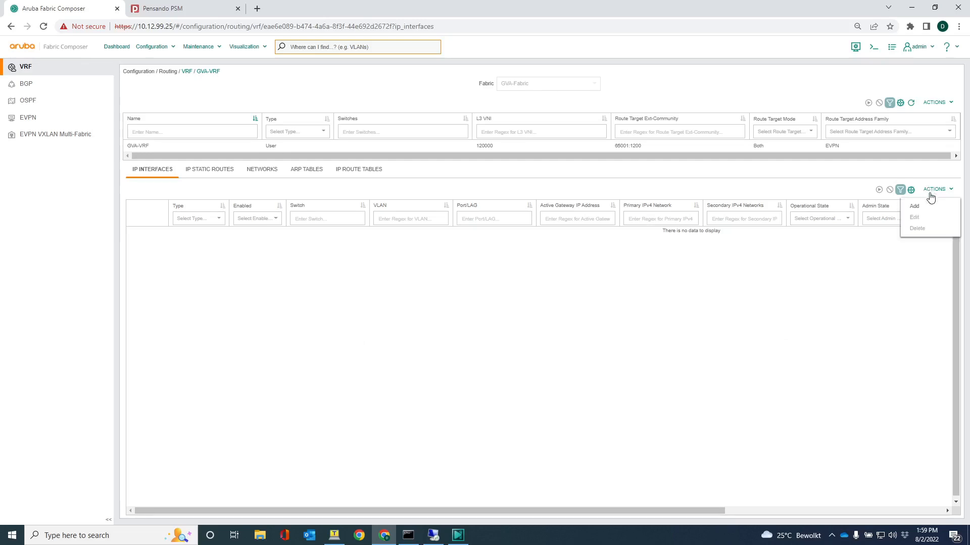
pyautogui.click(913, 208)
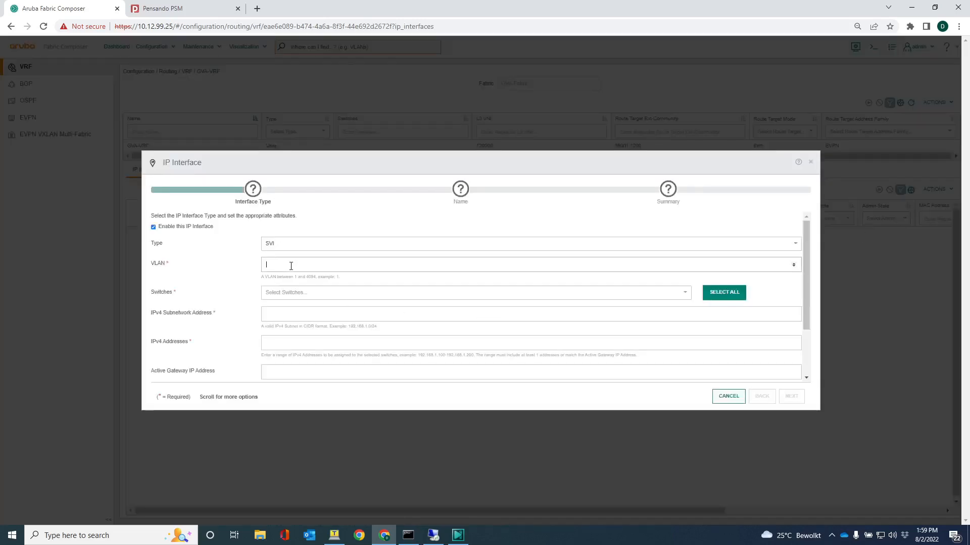
pyautogui.write('1200')
pyautogui.click(369, 295)
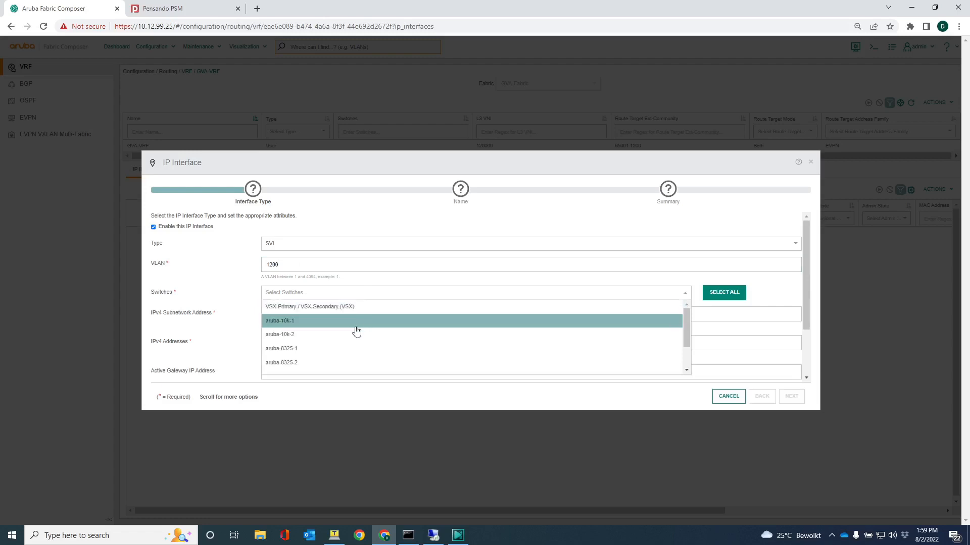
pyautogui.scroll(-3, 349, 338)
pyautogui.click(324, 347)
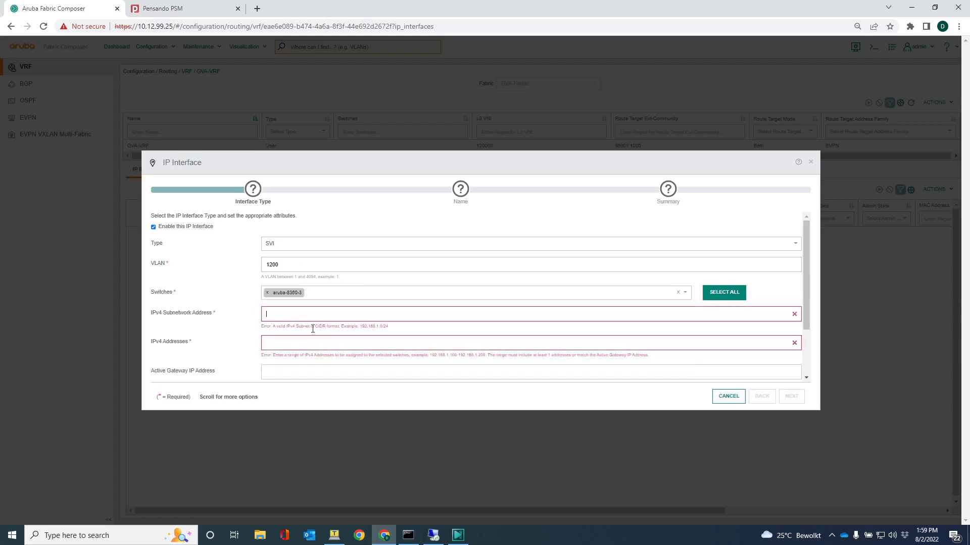
# Step: Set the interface's IPv4 subnetwork address to 10.6.200.0/25 and its IPv4 address to 10.6.200.2, leaving the active gateway empty
pyautogui.write('10.6.200.0/25')
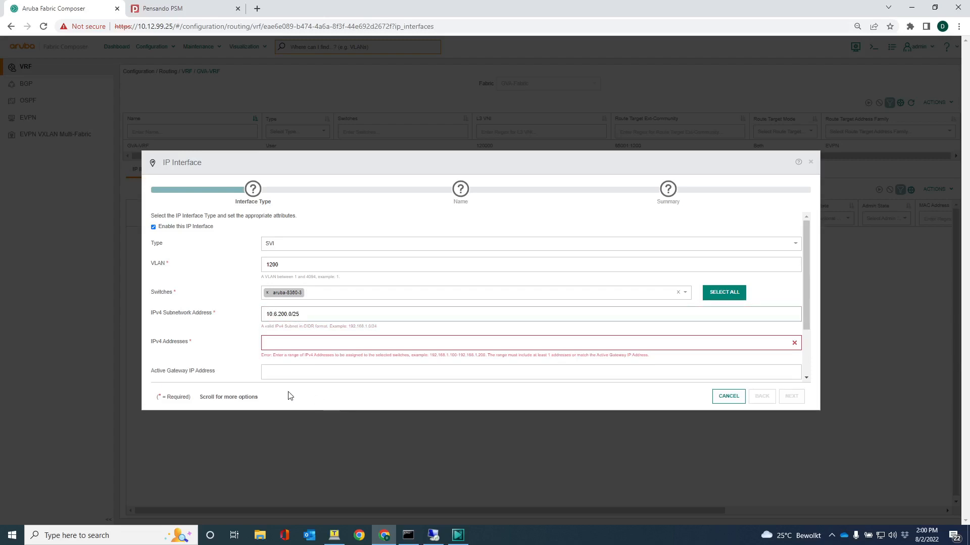
pyautogui.click(292, 343)
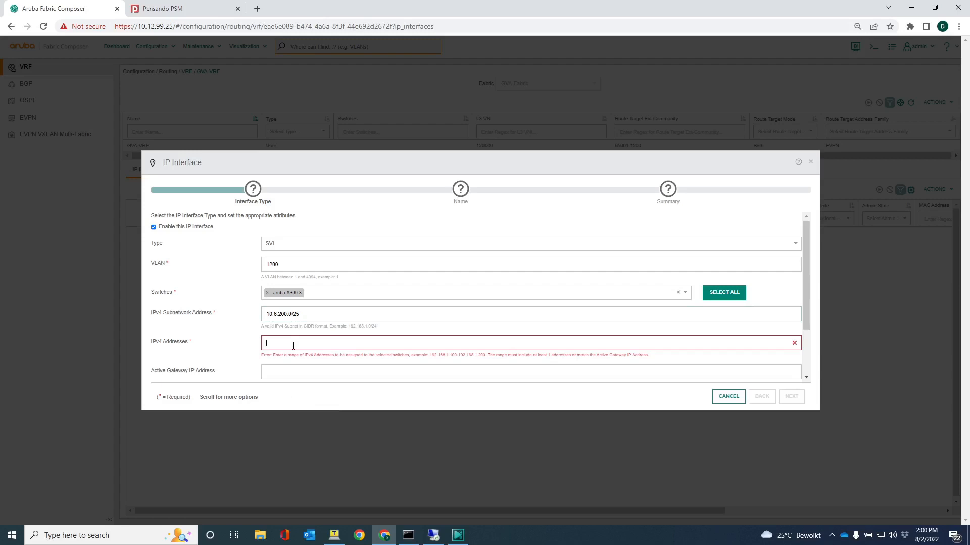
pyautogui.write('10.6.2')
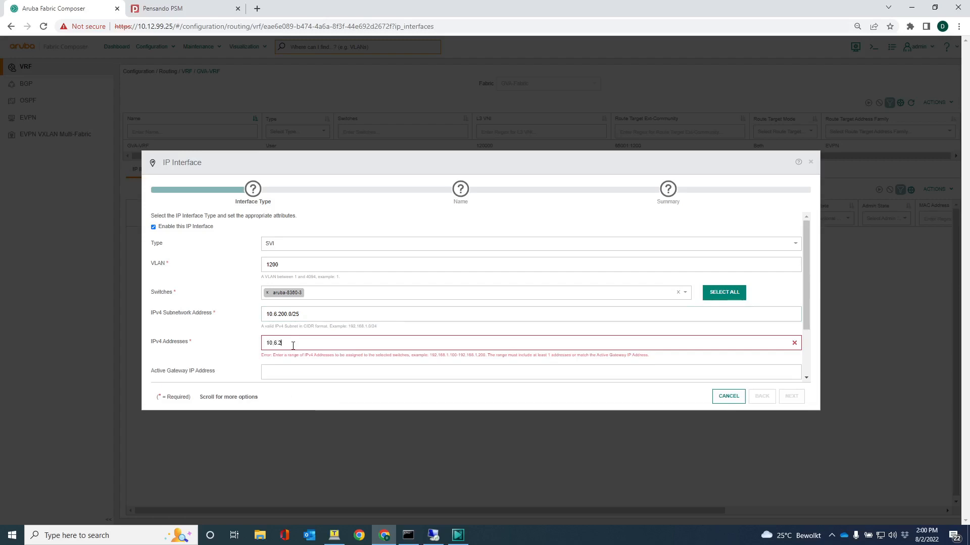
pyautogui.write('00.2')
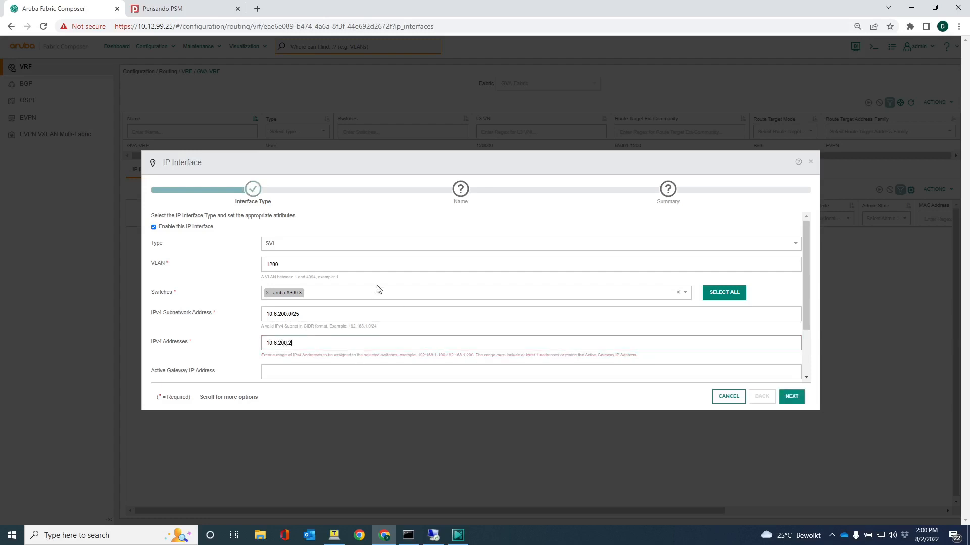
pyautogui.scroll(-2, 377, 288)
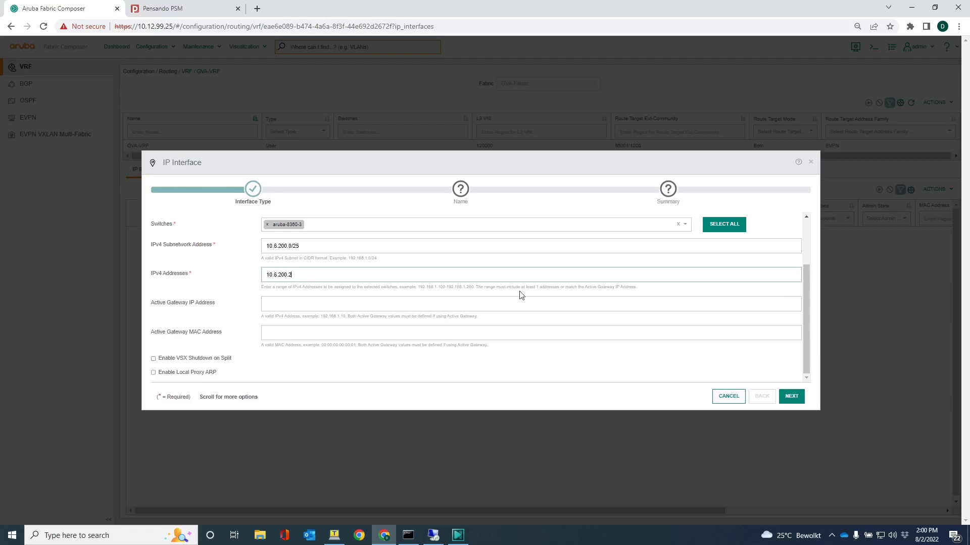
pyautogui.click(791, 397)
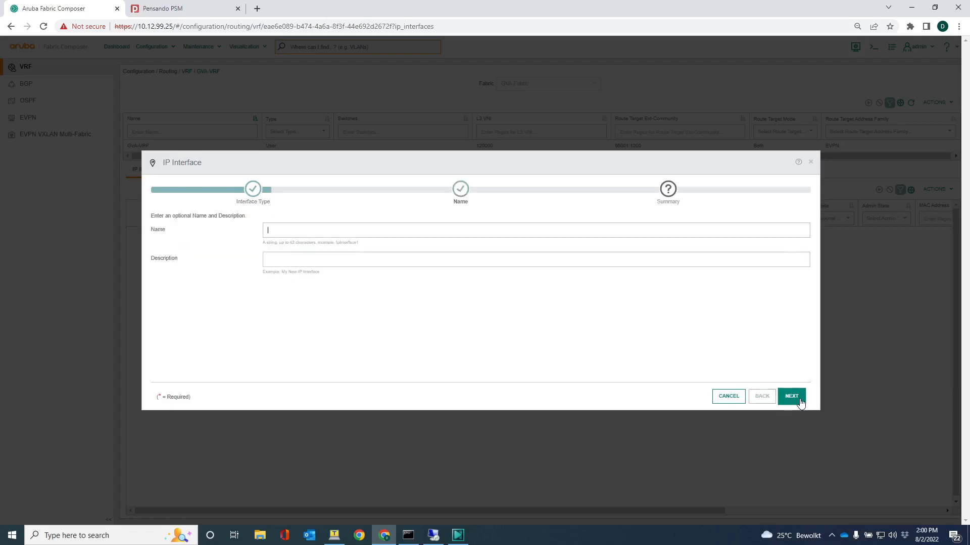
# Step: Name the interface "IP interface to 8320" and proceed to the summary
pyautogui.click(375, 226)
pyautogui.write('IP interface ro')
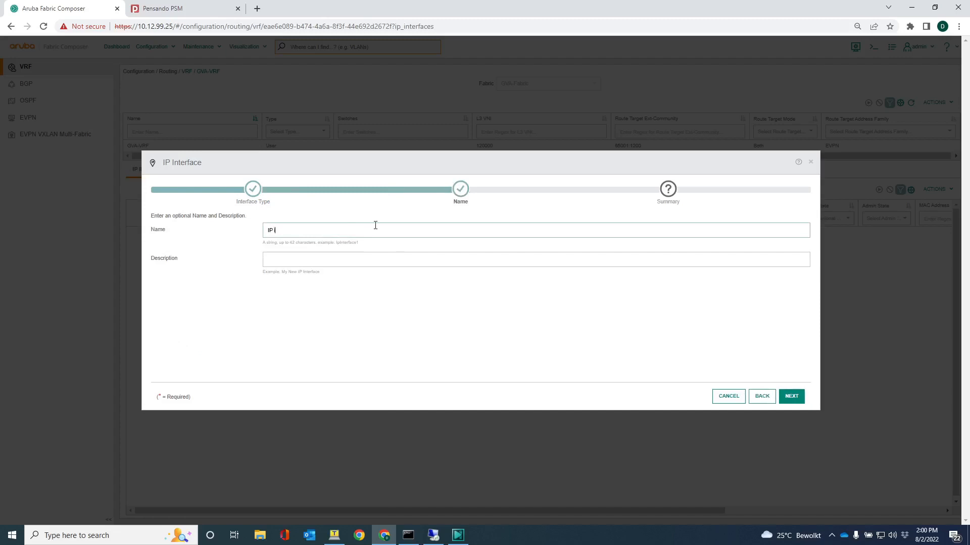
pyautogui.press('BackSpace')
pyautogui.press('BackSpace')
pyautogui.write('to 8320')
pyautogui.click(791, 395)
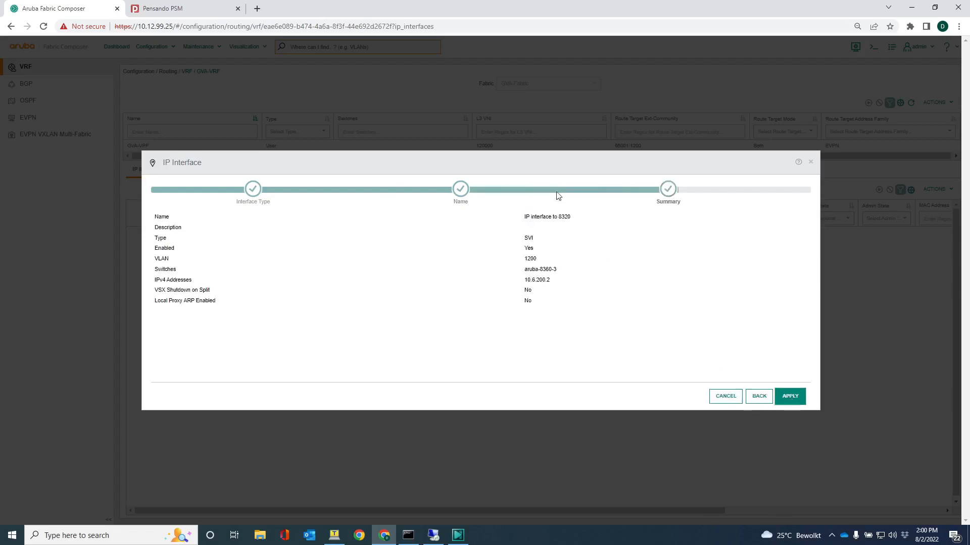
# Step: Switch to the Tera Term session on aruba-8360-3 and display the details of VLAN 1200
pyautogui.click(334, 535)
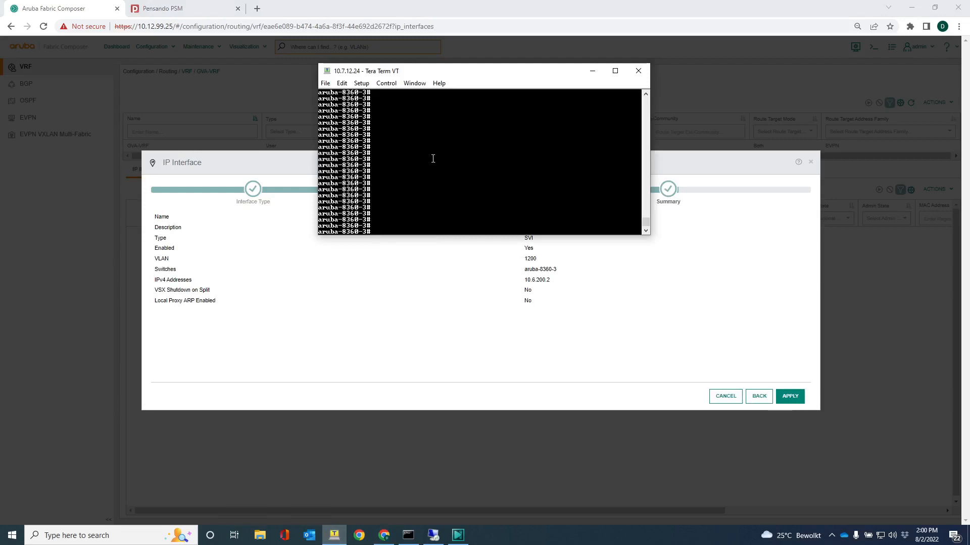
pyautogui.write('show ru vlan 1200')
pyautogui.press('Return')
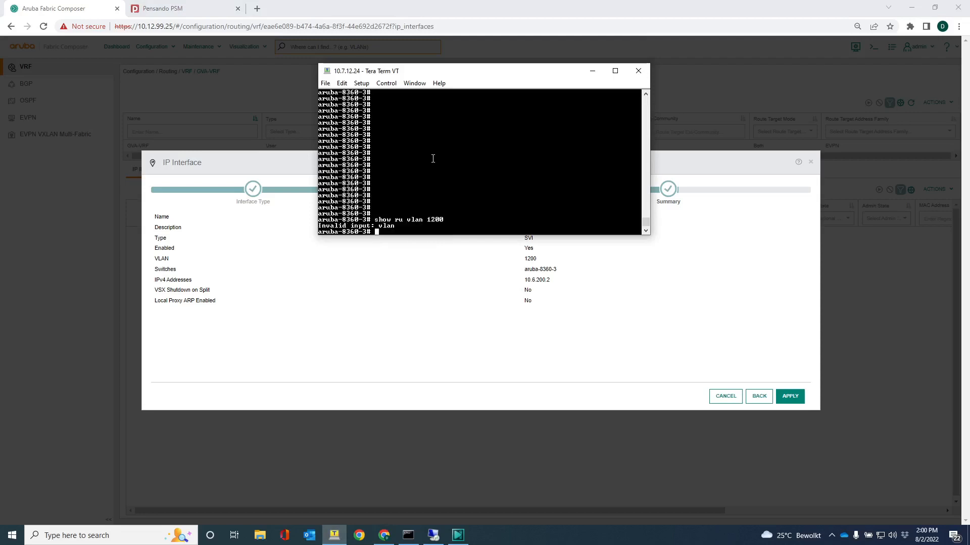
pyautogui.press('Return')
pyautogui.press('Return')
pyautogui.write('show vlan 1200')
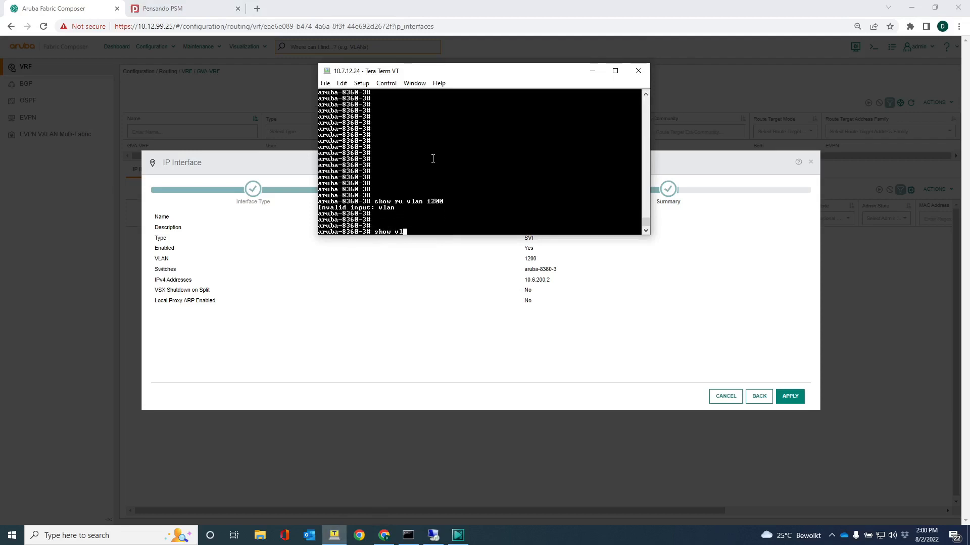
pyautogui.press('Return')
# Step: Query the switch's running configuration for interface VLAN 1200 before the SVI is applied
pyautogui.write('show run int vlan 1200')
pyautogui.press('Return')
pyautogui.press('Return')
pyautogui.press('Return')
pyautogui.press('Return')
pyautogui.press('Return')
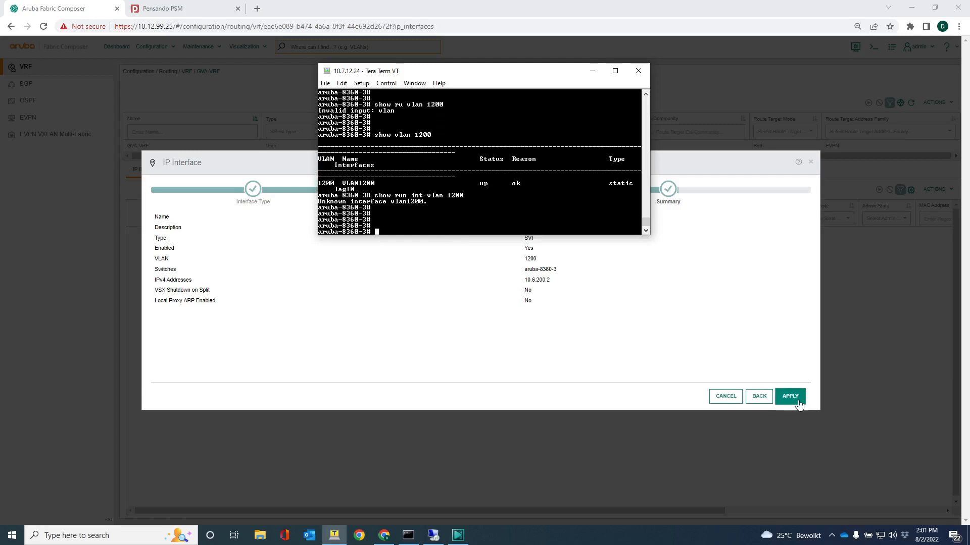
# Step: Apply the IP interface in Aruba Fabric Composer, and check interface VLAN 1200's VRF attachment in the switch's running configuration
pyautogui.click(789, 397)
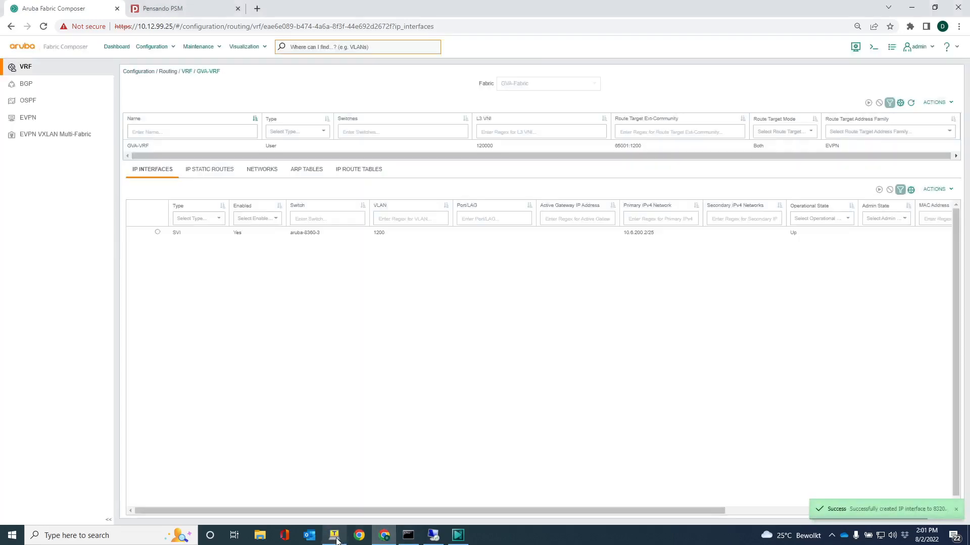
pyautogui.click(334, 535)
pyautogui.press('Up')
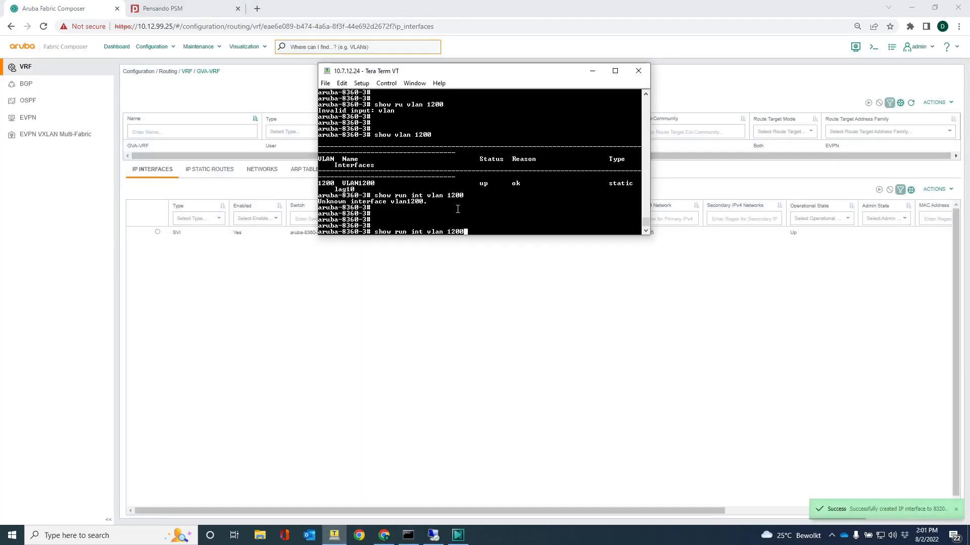
pyautogui.press('Return')
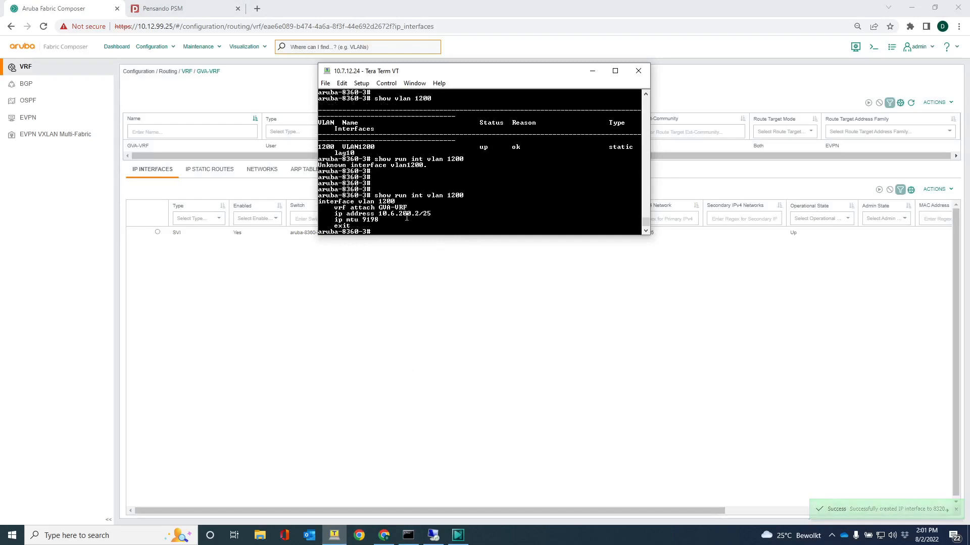
pyautogui.moveTo(414, 207); pyautogui.dragTo(332, 207)
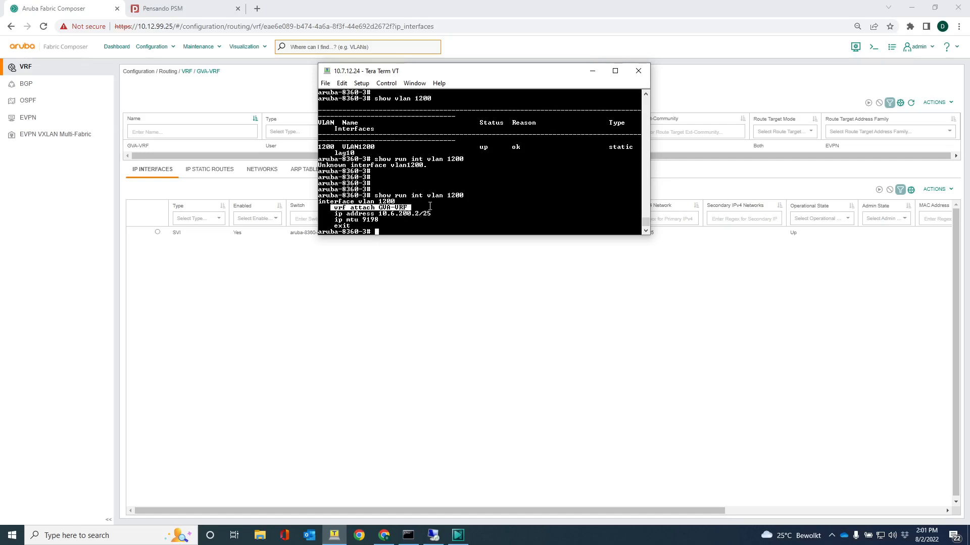
pyautogui.moveTo(467, 74); pyautogui.dragTo(583, 257)
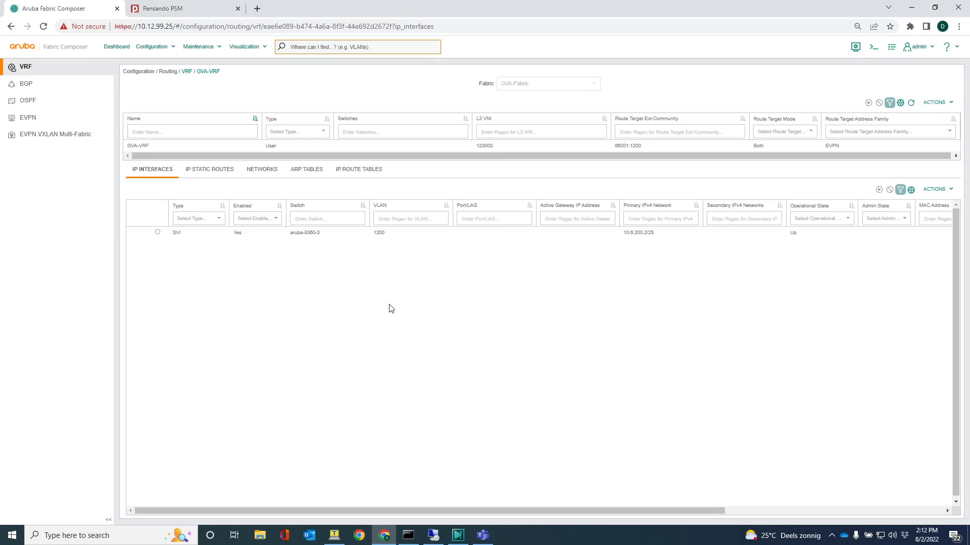
# Step: In Aruba Fabric Composer, open the OSPF global configuration of GVA-VRF and enable OSPF
pyautogui.click(26, 103)
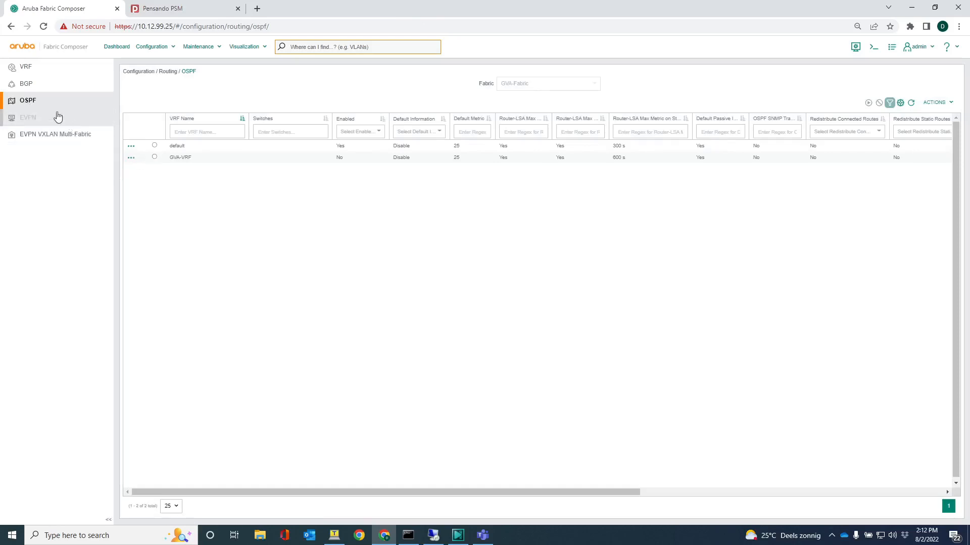
pyautogui.click(155, 158)
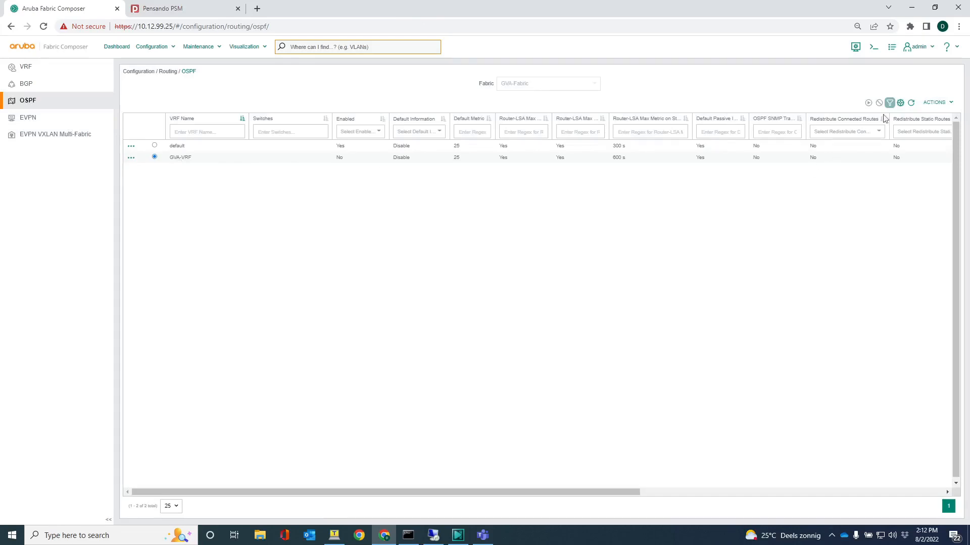
pyautogui.click(937, 102)
pyautogui.click(920, 117)
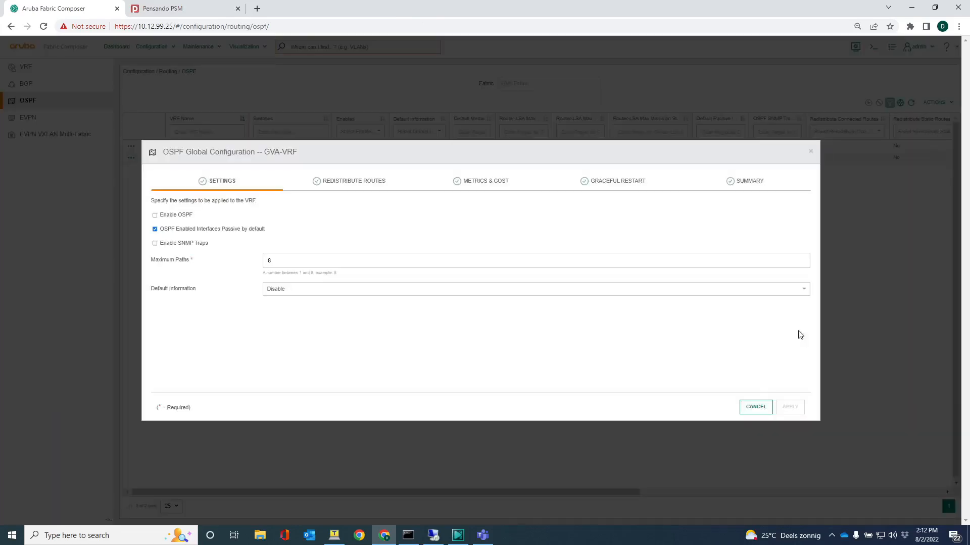
pyautogui.click(155, 216)
# Step: Redistribute connected and local routes for GVA-VRF, review the remaining OSPF settings at their defaults, and apply the configuration
pyautogui.click(345, 184)
pyautogui.click(155, 216)
pyautogui.click(155, 258)
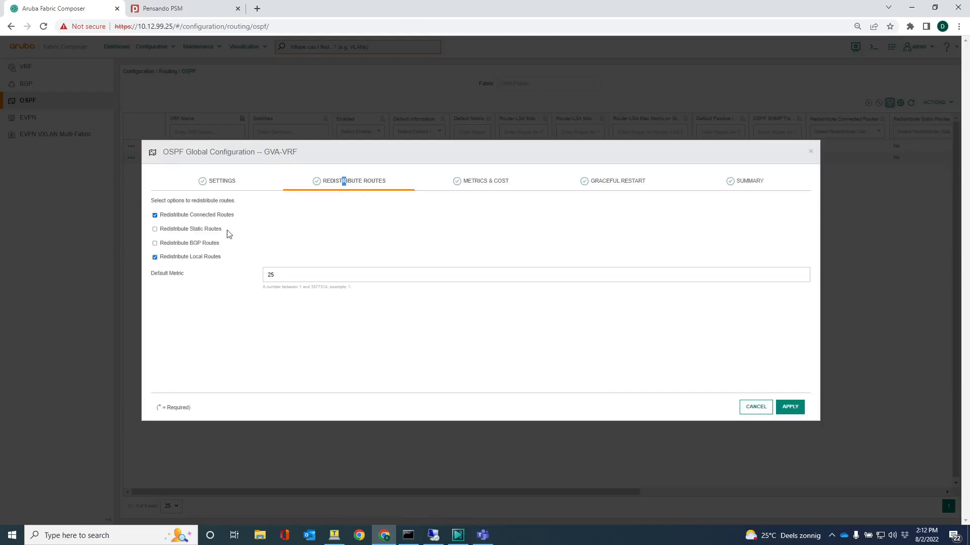
pyautogui.click(489, 184)
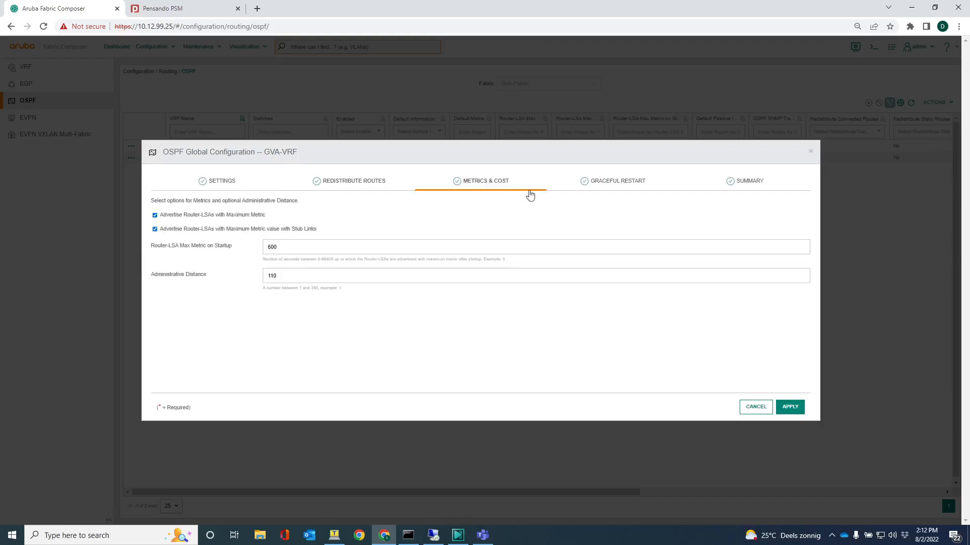
pyautogui.click(609, 185)
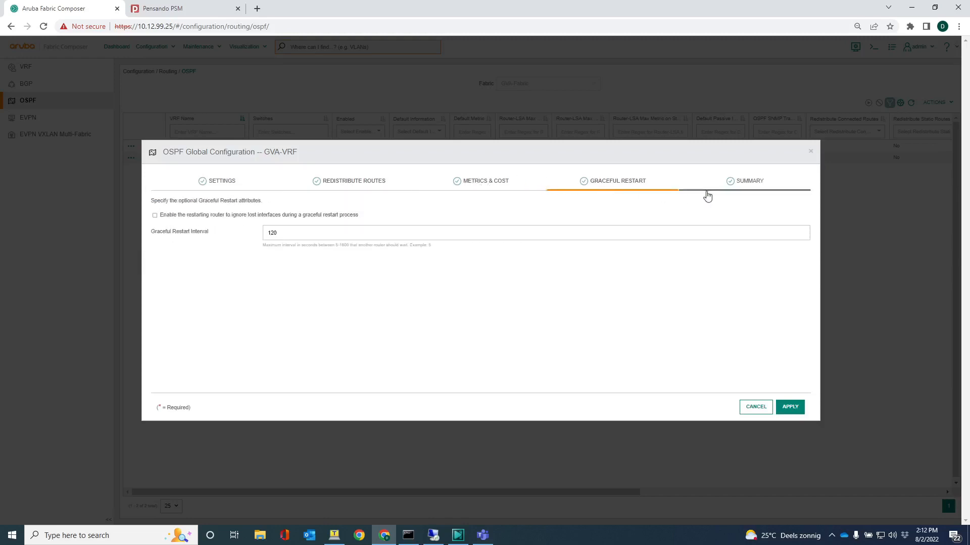
pyautogui.click(744, 183)
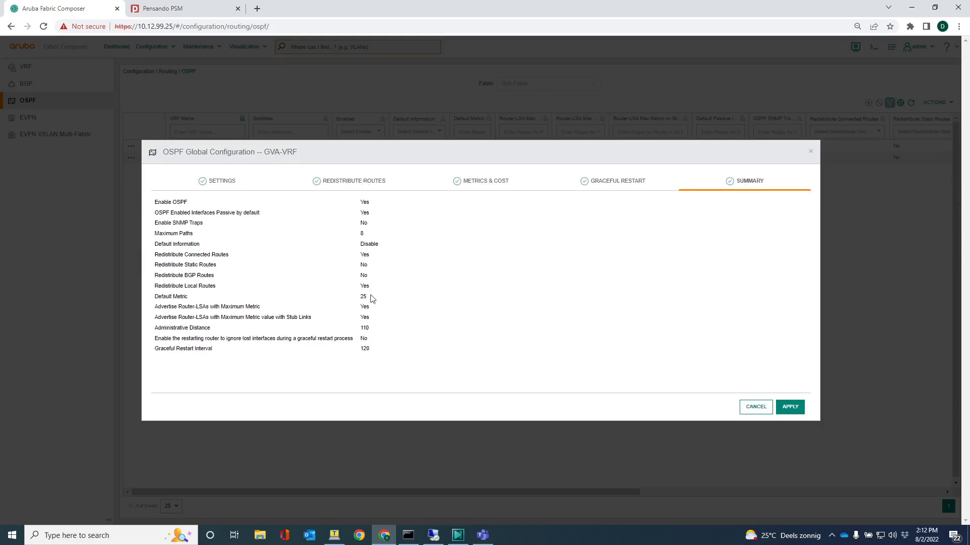
pyautogui.click(218, 183)
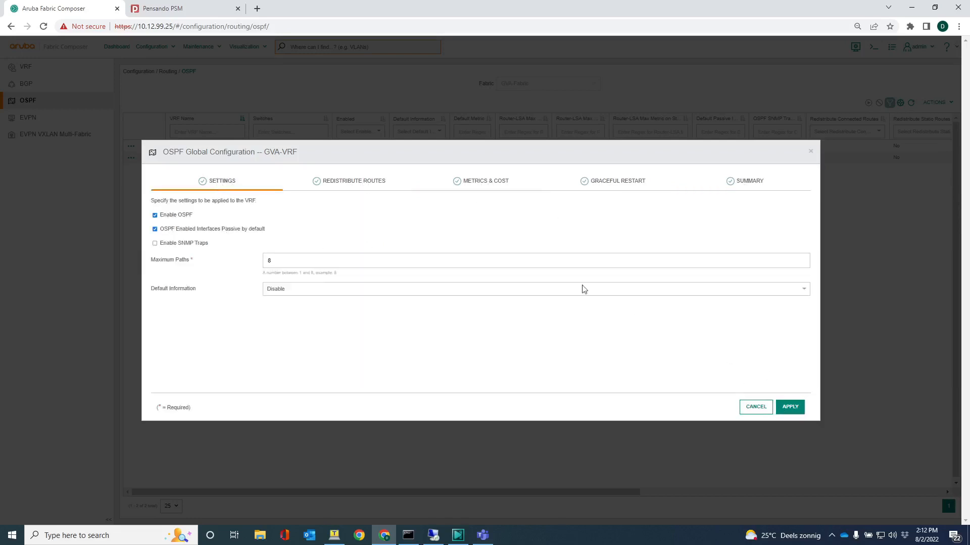
pyautogui.click(790, 410)
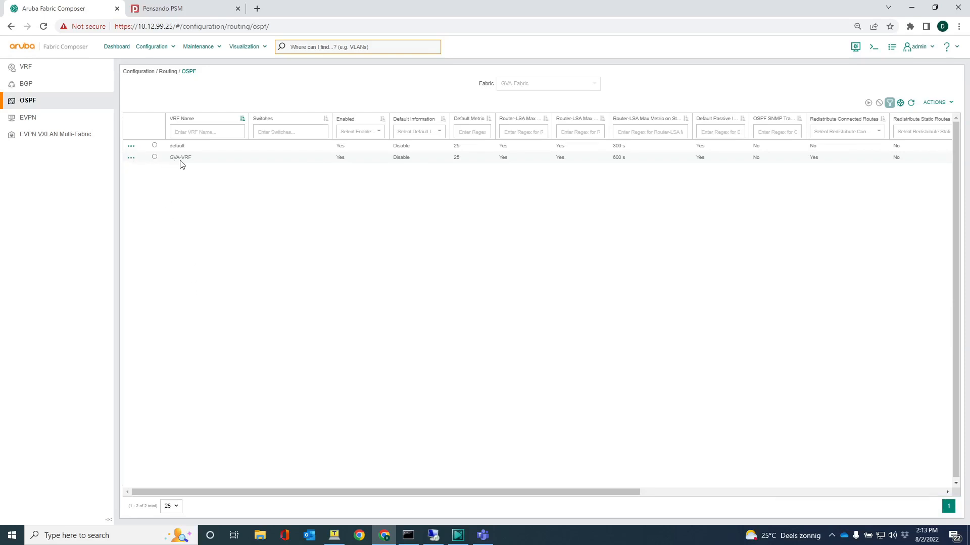
# Step: Start a new OSPF router in GVA-VRF with the name prefix 8360
pyautogui.click(132, 160)
pyautogui.click(139, 174)
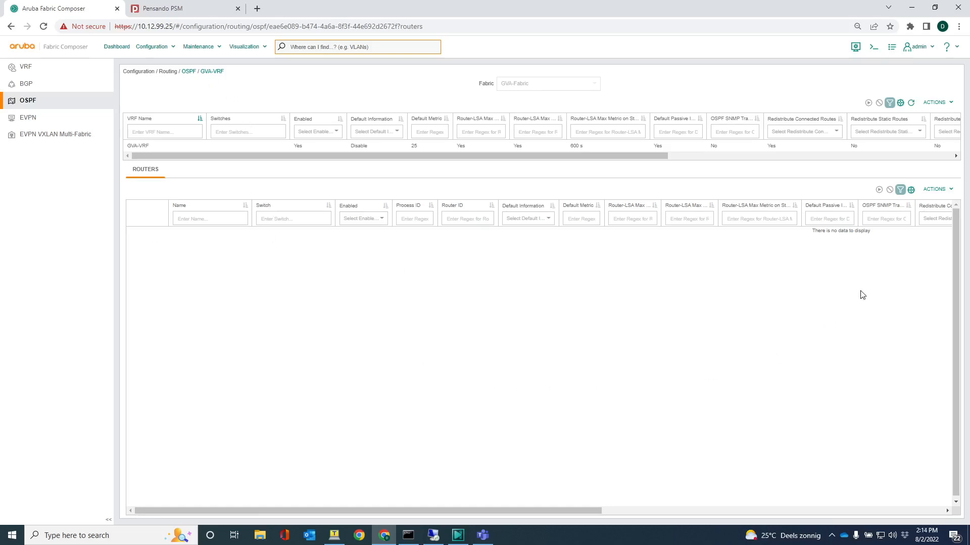
pyautogui.click(933, 194)
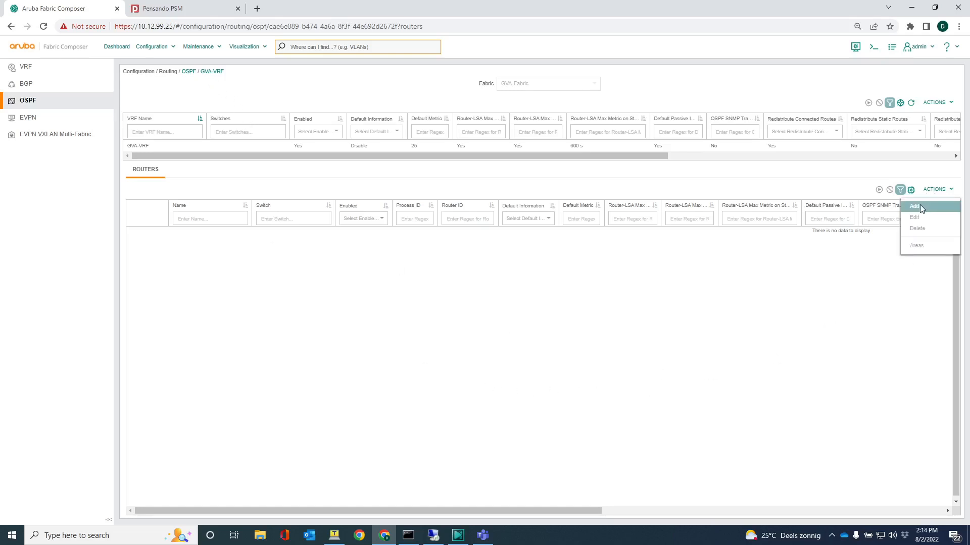
pyautogui.click(917, 206)
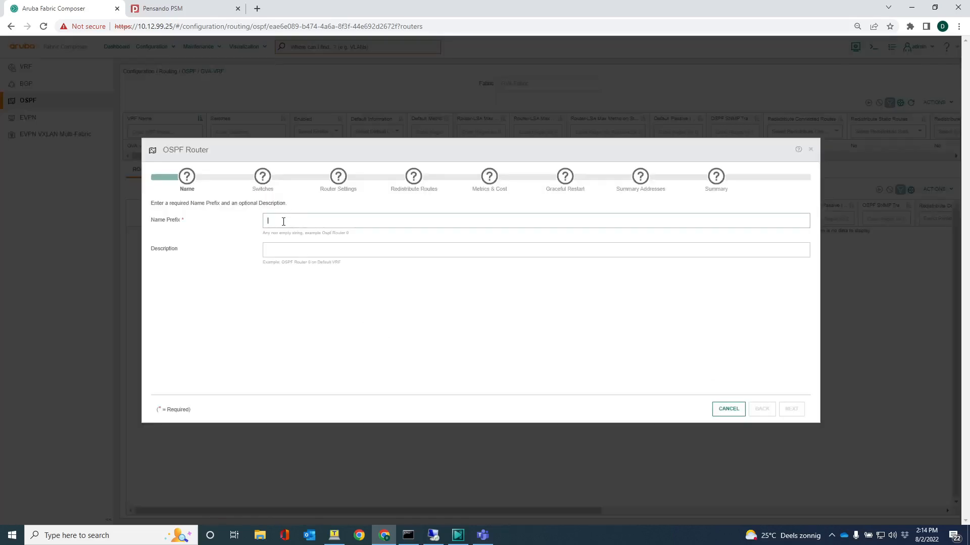
pyautogui.write('a')
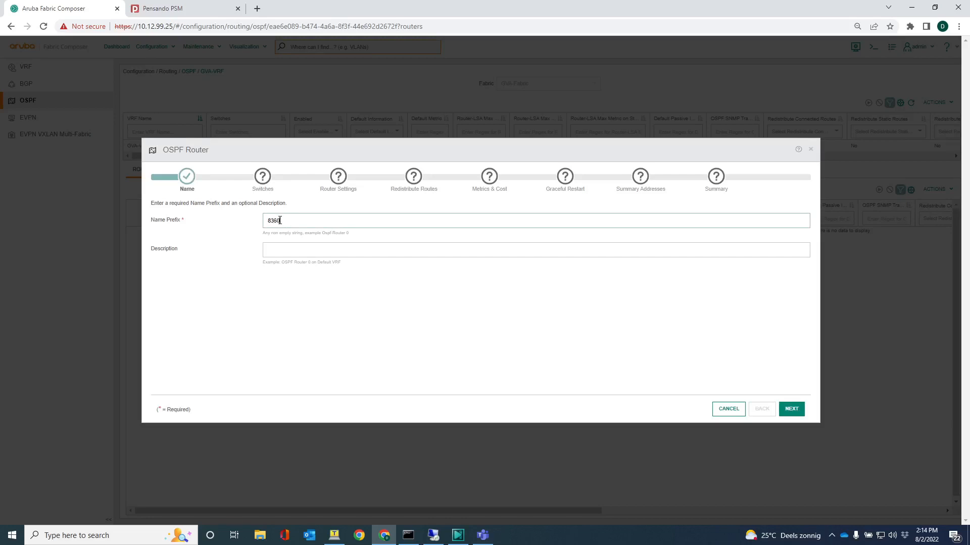
pyautogui.click(791, 408)
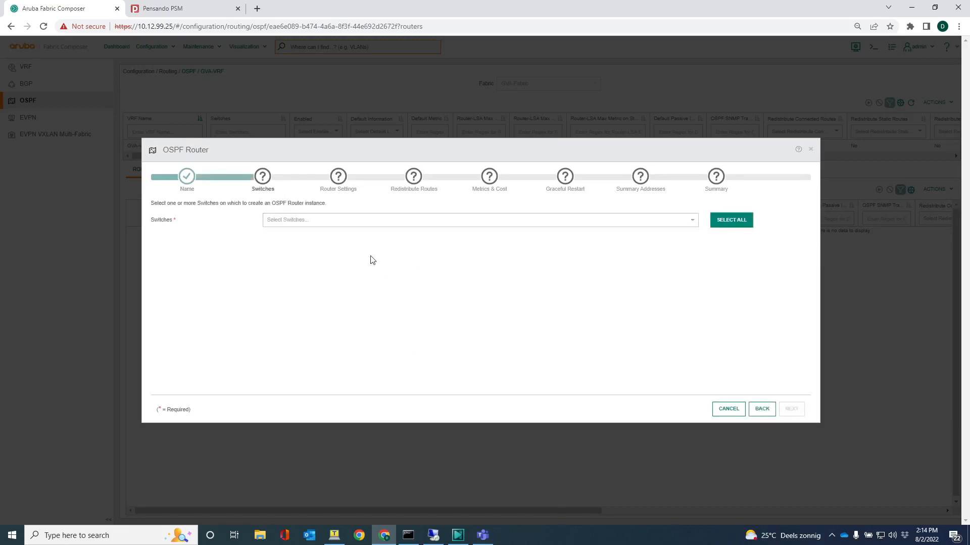
# Step: Assign the OSPF router to switch aruba-8360-3 and enable OSPF with process ID 10
pyautogui.click(359, 220)
pyautogui.scroll(-3, 319, 276)
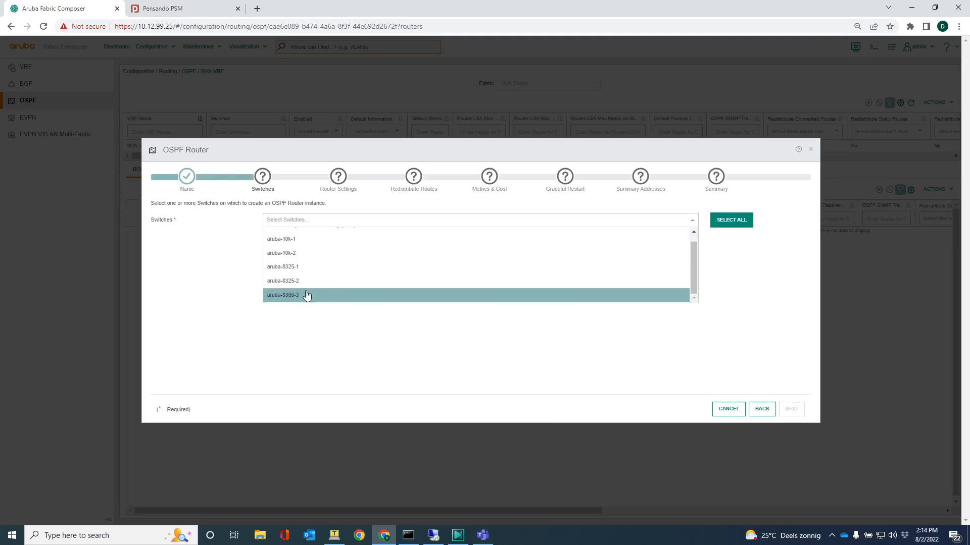
pyautogui.click(309, 293)
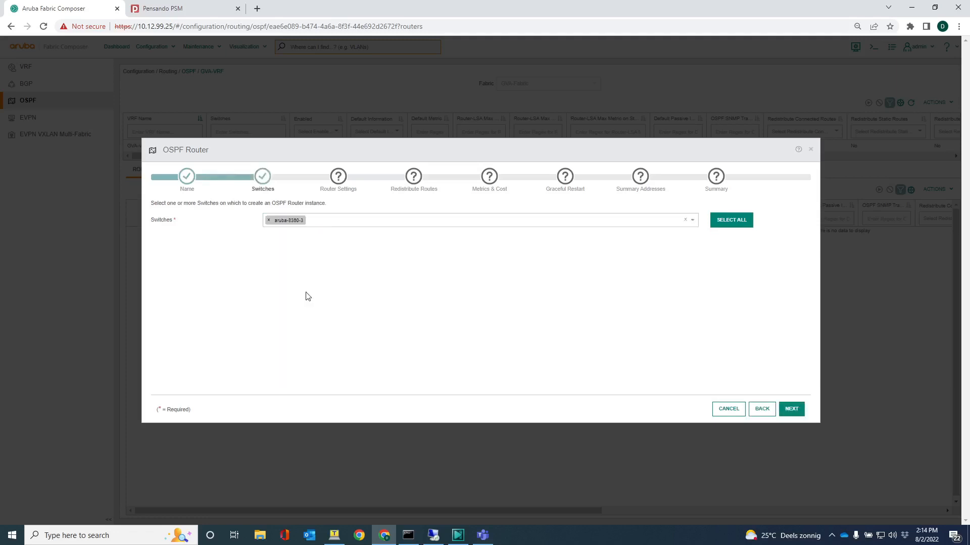
pyautogui.click(791, 409)
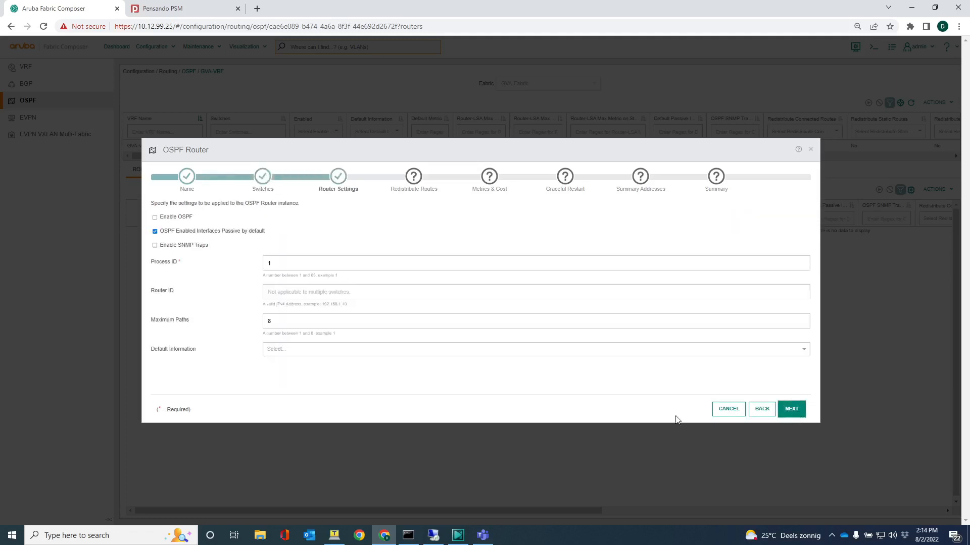
pyautogui.click(155, 218)
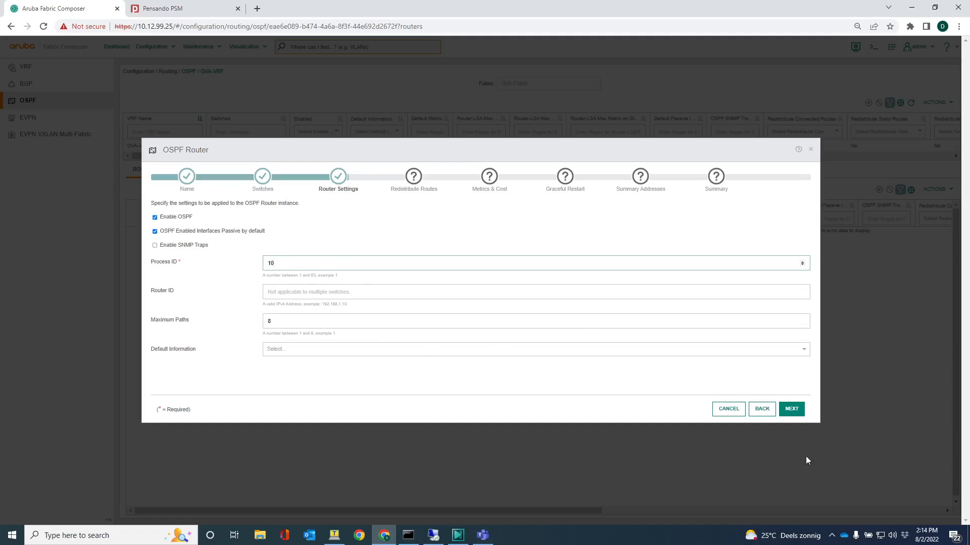
pyautogui.click(792, 410)
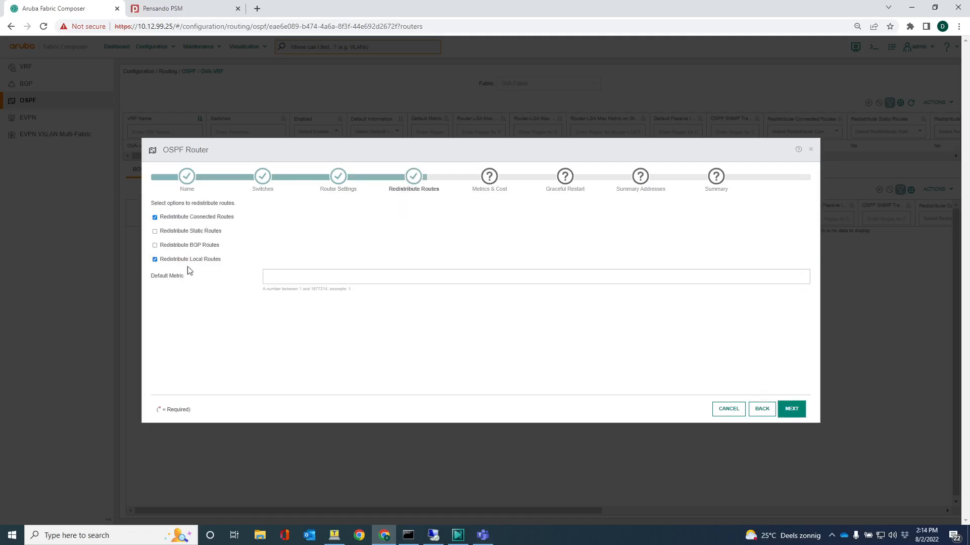
# Step: Keep connected and local route redistribution, leave the metrics, graceful restart and summary addresses at their defaults, and proceed to the summary
pyautogui.click(792, 413)
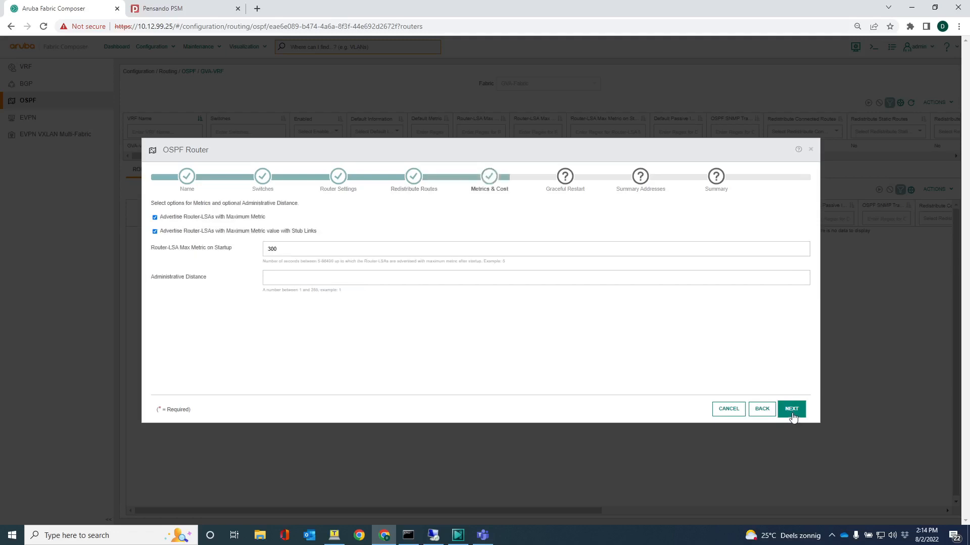
pyautogui.click(791, 413)
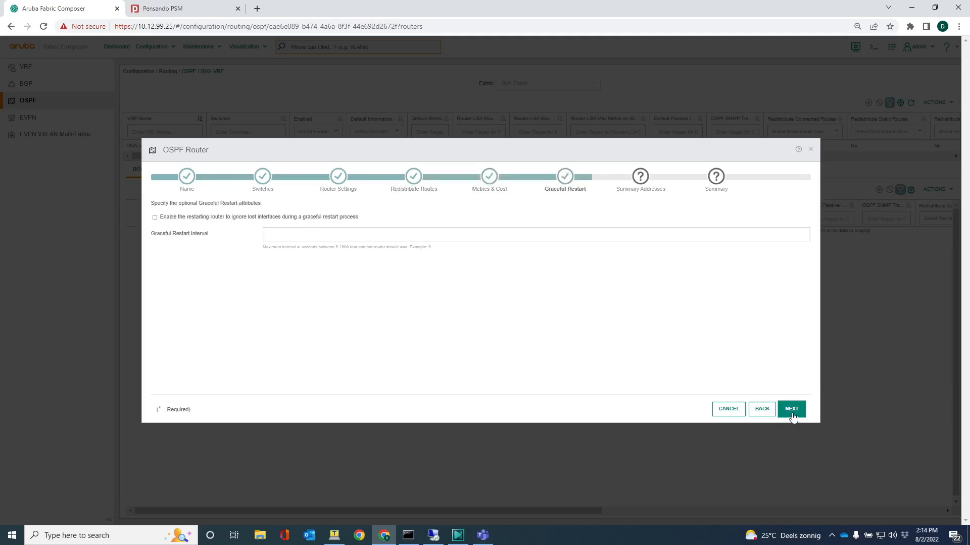
pyautogui.click(792, 413)
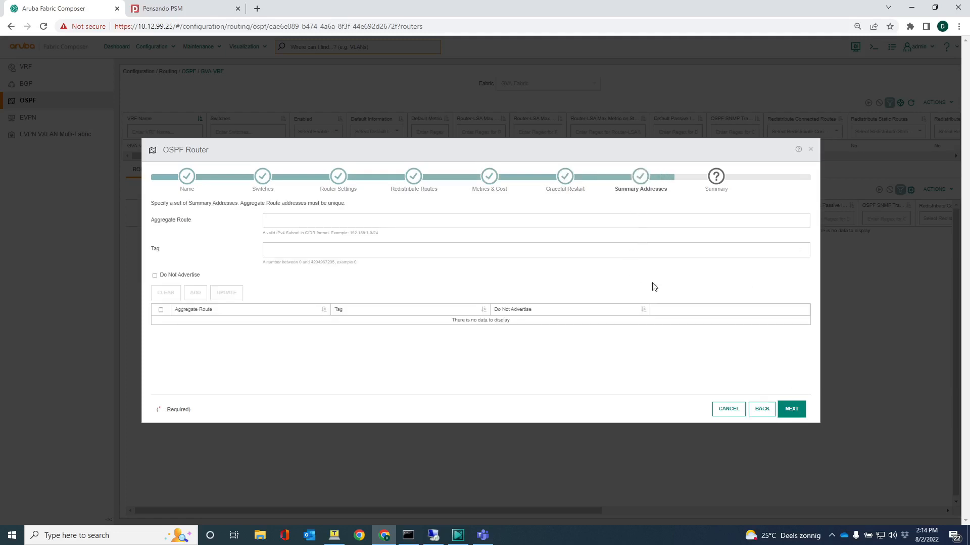
pyautogui.click(791, 413)
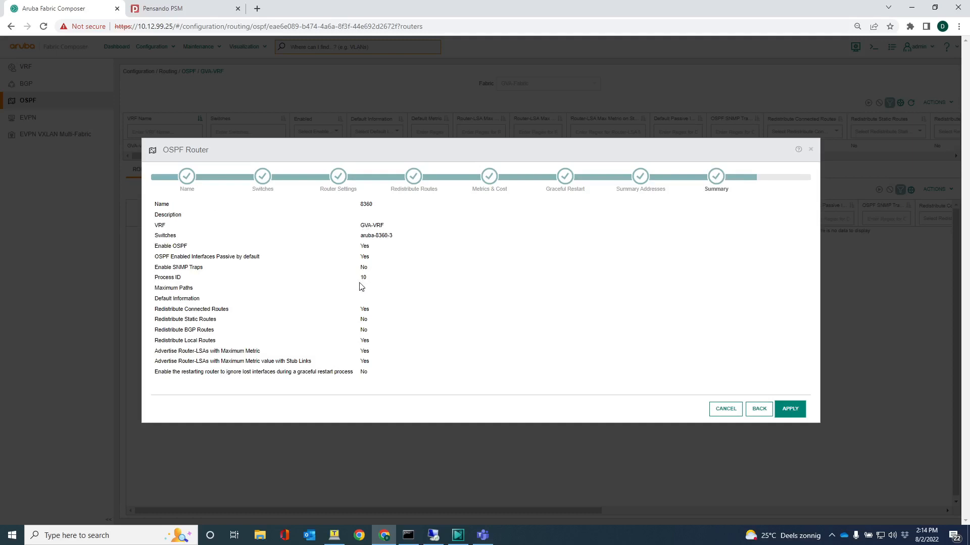
# Step: In Tera Term, display the switch's running OSPF configuration and examine the router ospf 1 section
pyautogui.click(334, 537)
pyautogui.write('show run ospf')
pyautogui.press('Return')
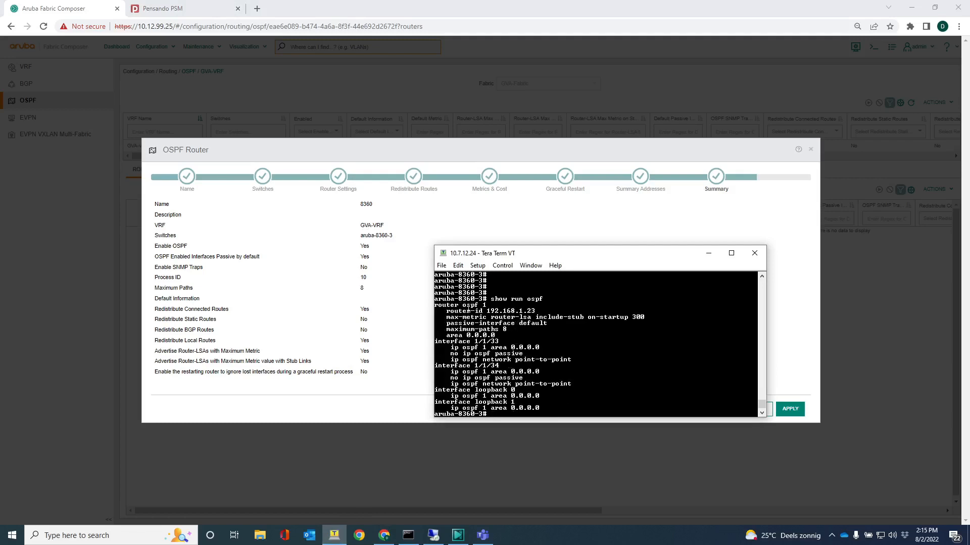
pyautogui.moveTo(497, 335); pyautogui.dragTo(435, 307)
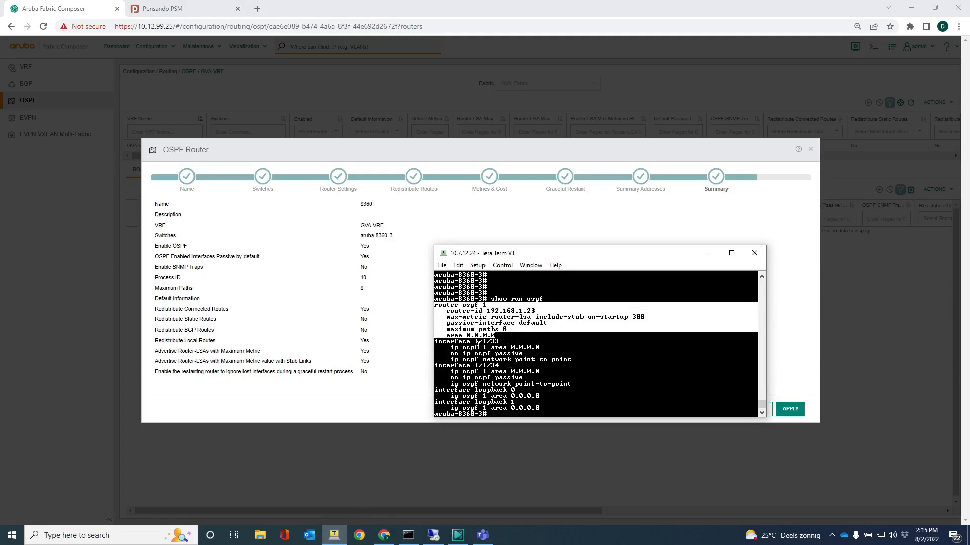
pyautogui.click(492, 378)
pyautogui.press('Return')
pyautogui.press('Return')
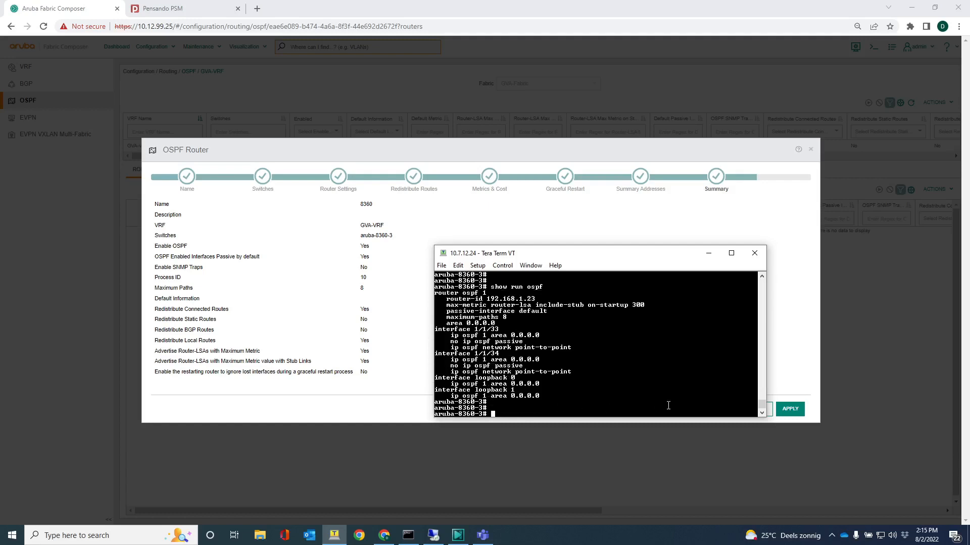
# Step: Apply the OSPF router, switch to Tera Term and display the switch's running OSPF configuration again
pyautogui.click(792, 409)
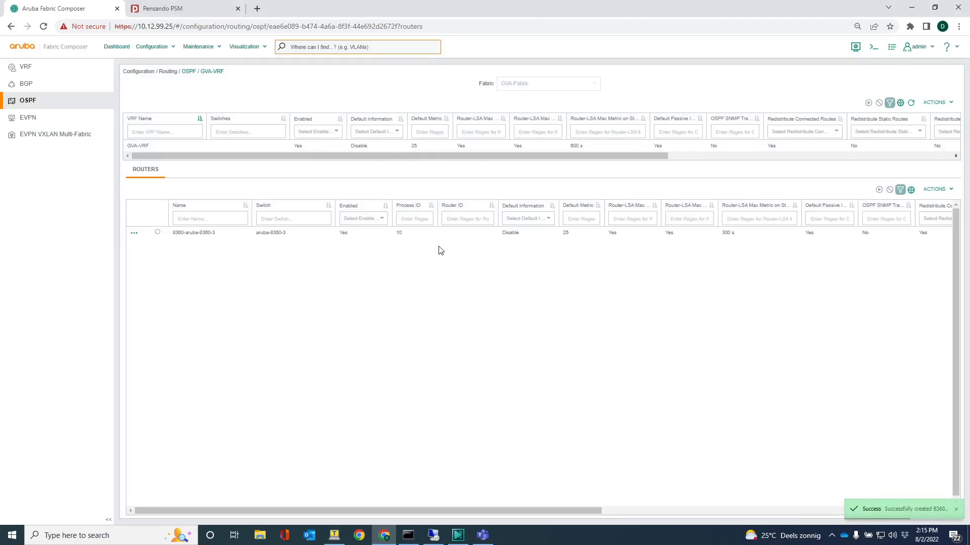
pyautogui.click(334, 536)
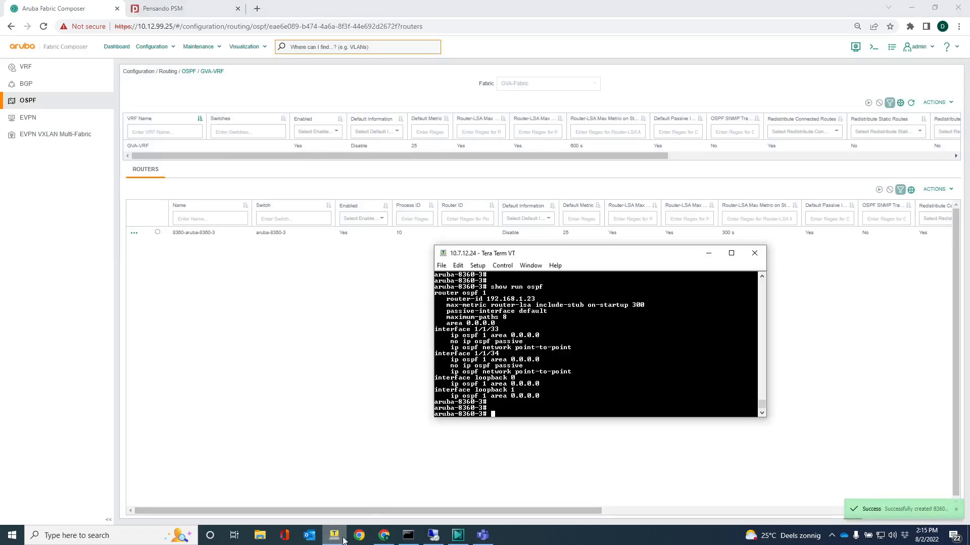
pyautogui.press('Up')
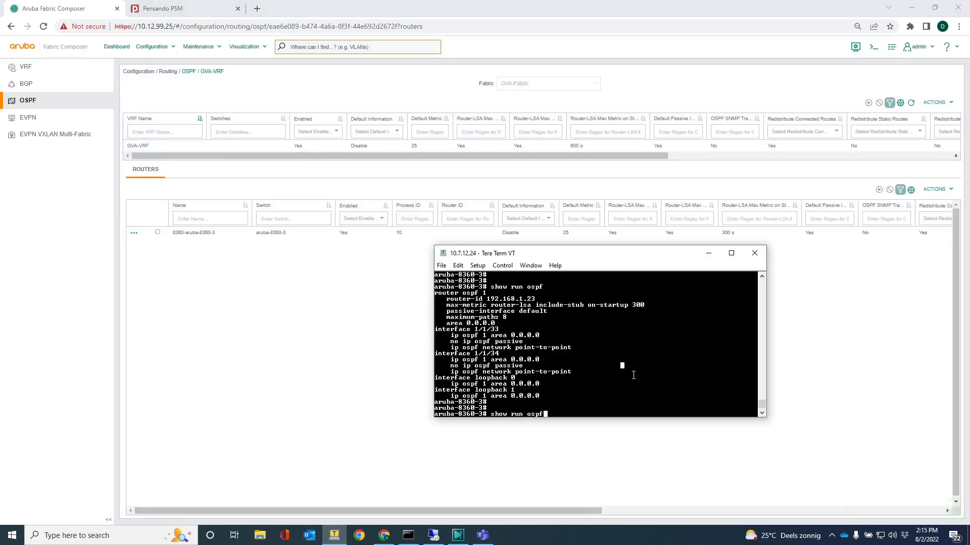
pyautogui.press('Return')
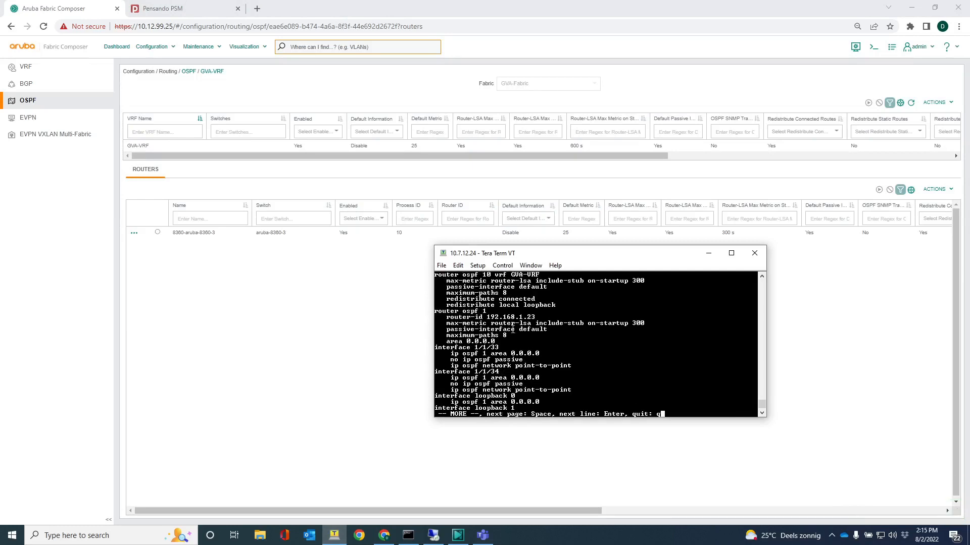
pyautogui.moveTo(559, 306); pyautogui.dragTo(435, 275)
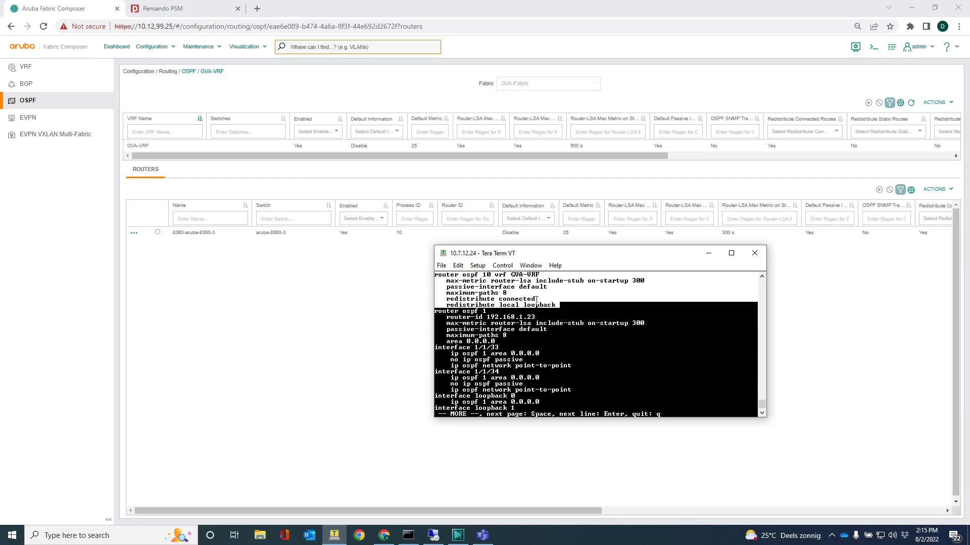
pyautogui.press('Return')
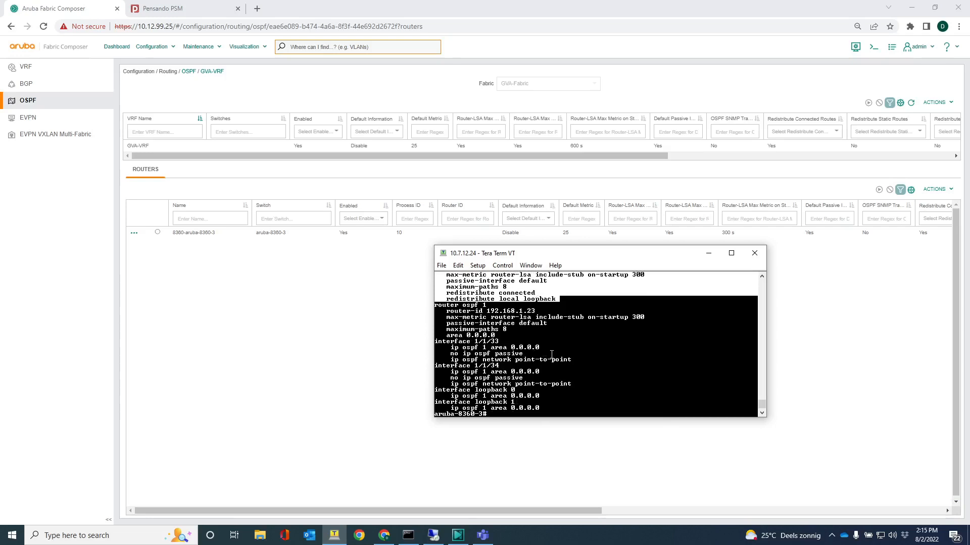
# Step: Compare the router ospf 10 vrf GVA-VRF section with the area line under router ospf 1
pyautogui.scroll(1, 551, 355)
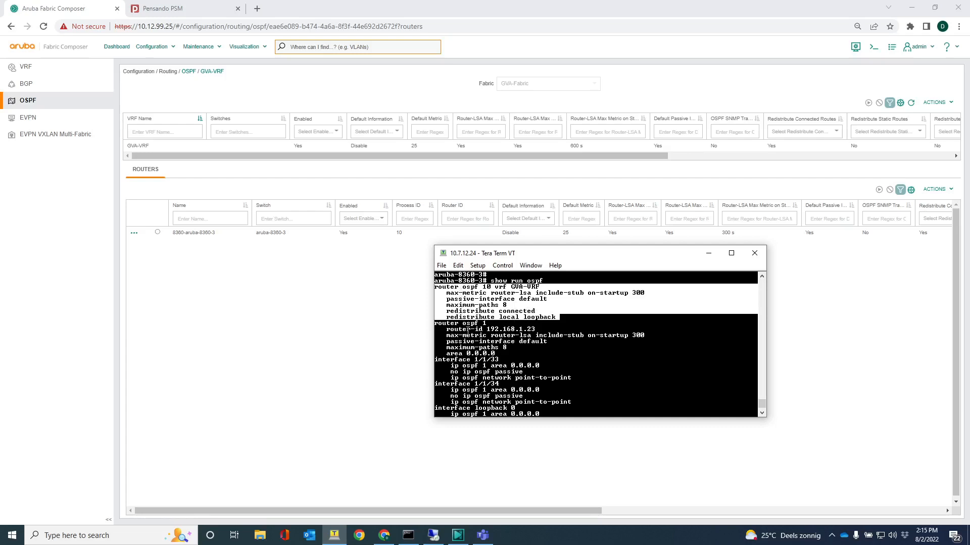
pyautogui.moveTo(500, 356); pyautogui.dragTo(449, 355)
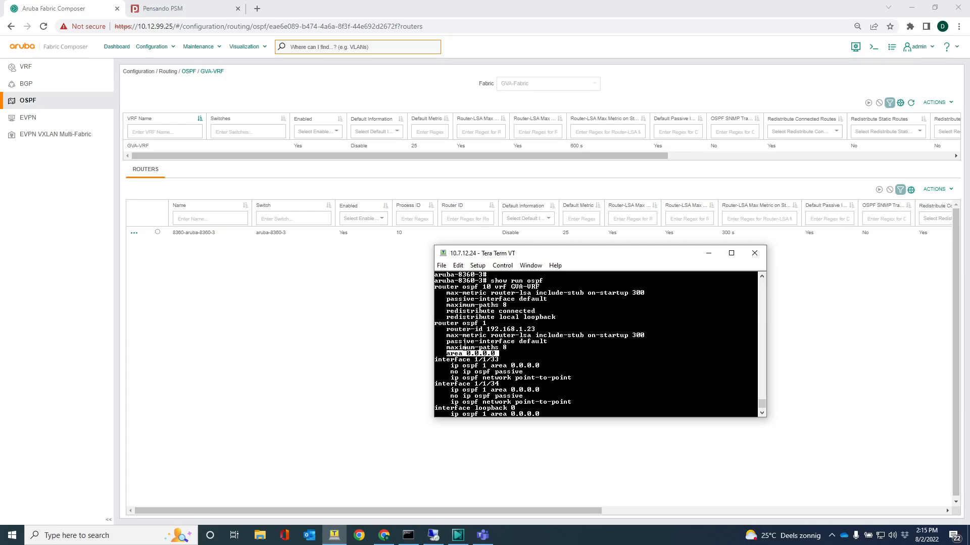
pyautogui.moveTo(556, 317); pyautogui.dragTo(437, 289)
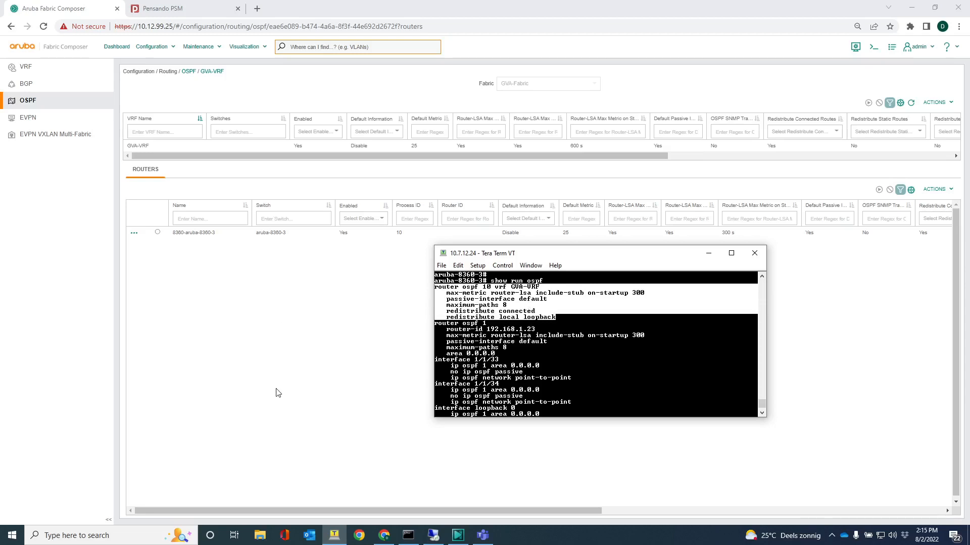
# Step: Back in Aruba Fabric Composer, open the areas of OSPF router 8360-aruba-8360-3 and start a new area named 8360 area 0
pyautogui.click(256, 380)
pyautogui.click(134, 233)
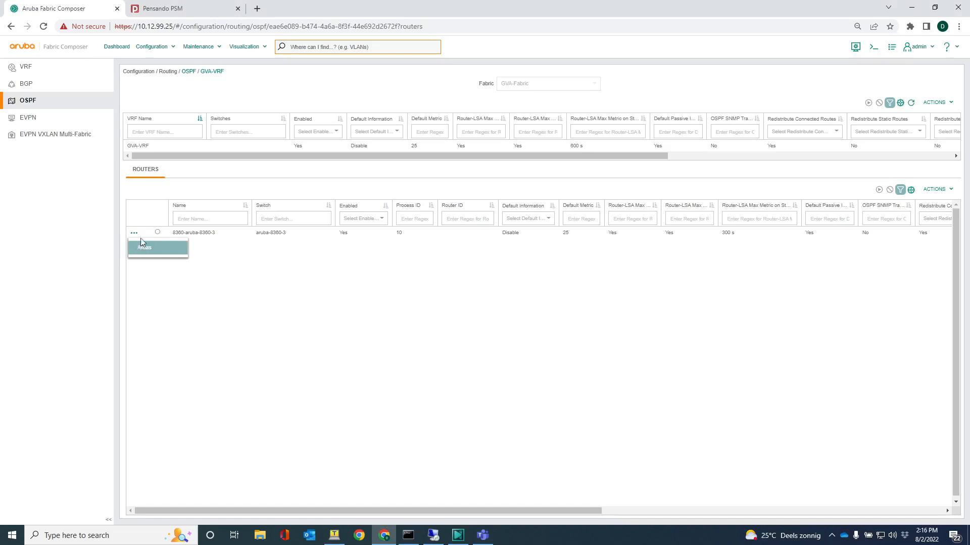
pyautogui.click(143, 250)
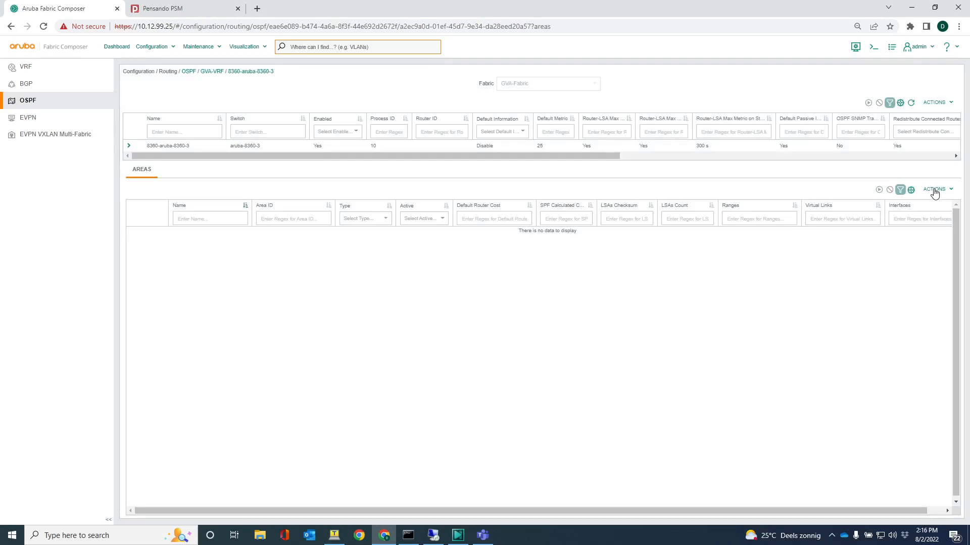
pyautogui.click(935, 193)
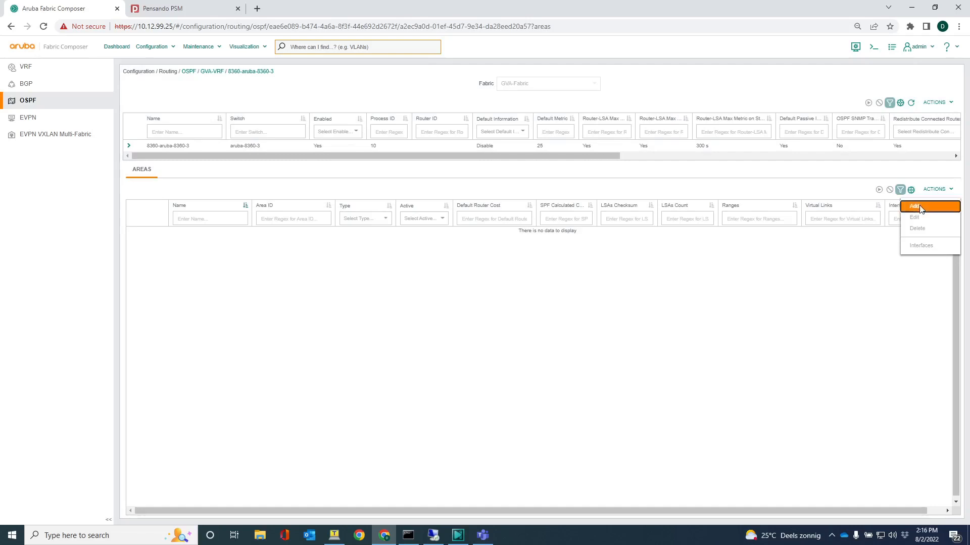
pyautogui.click(919, 205)
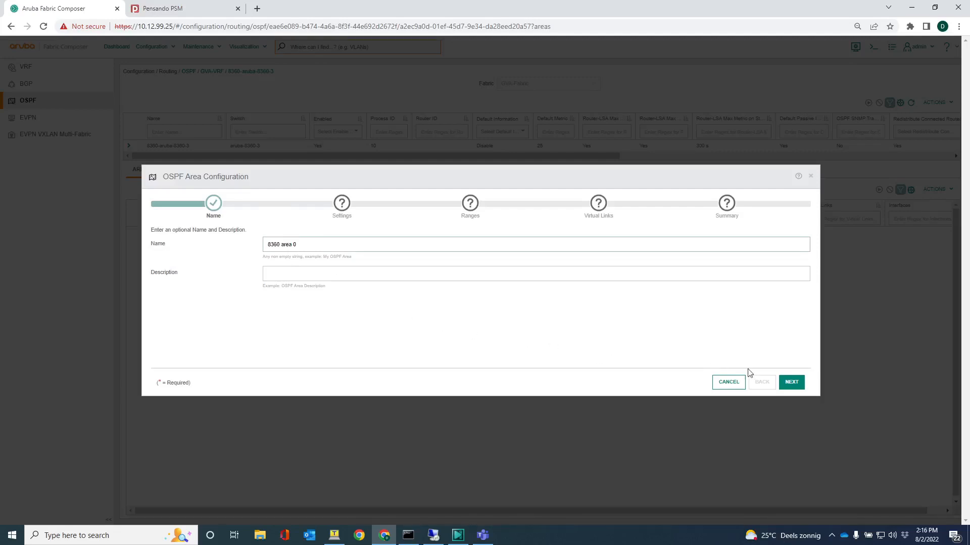
pyautogui.click(796, 384)
# Step: Set the area ID to 0.0.0.0, keep the Standard type, leave the ranges empty and apply the OSPF area
pyautogui.write('0')
pyautogui.press('BackSpace')
pyautogui.write('0..0')
pyautogui.write('.0.0.0')
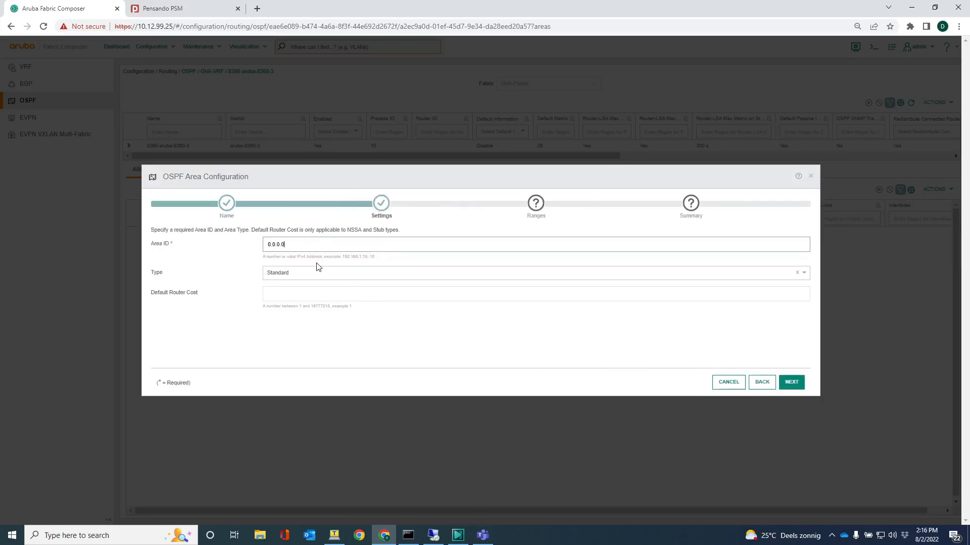
pyautogui.click(316, 273)
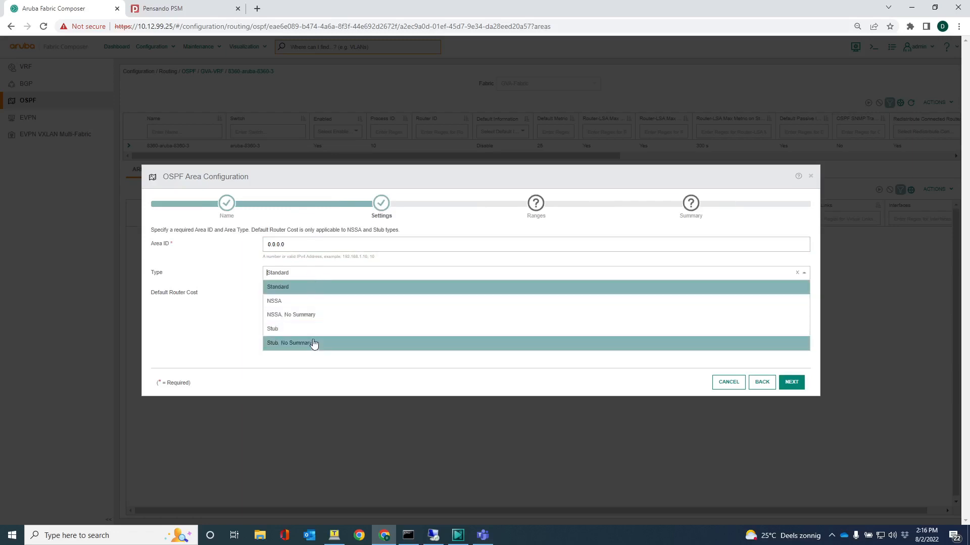
pyautogui.click(317, 291)
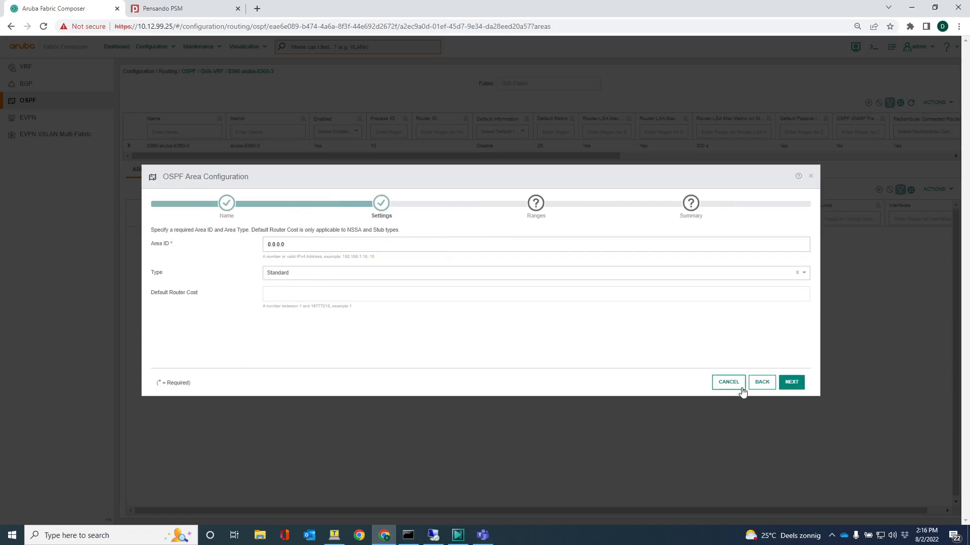
pyautogui.click(792, 387)
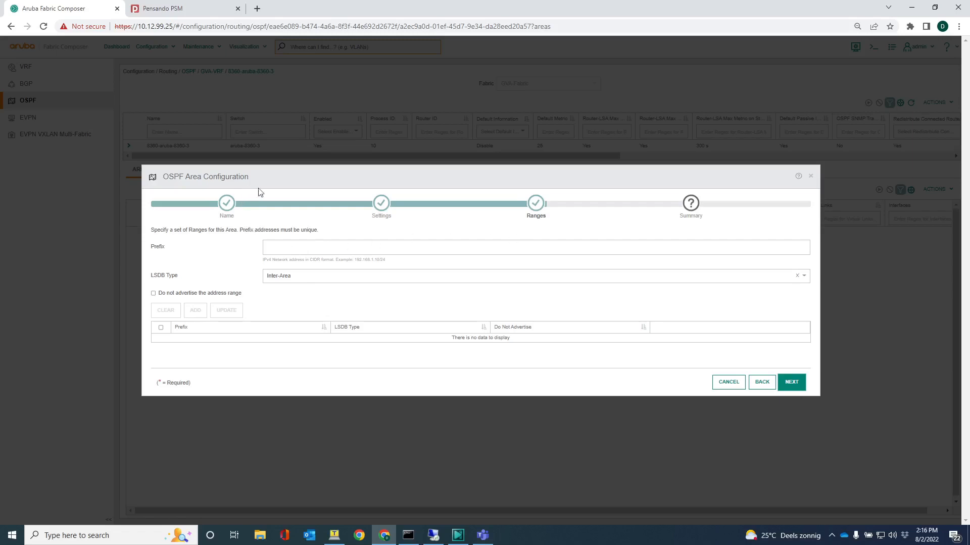
pyautogui.click(791, 383)
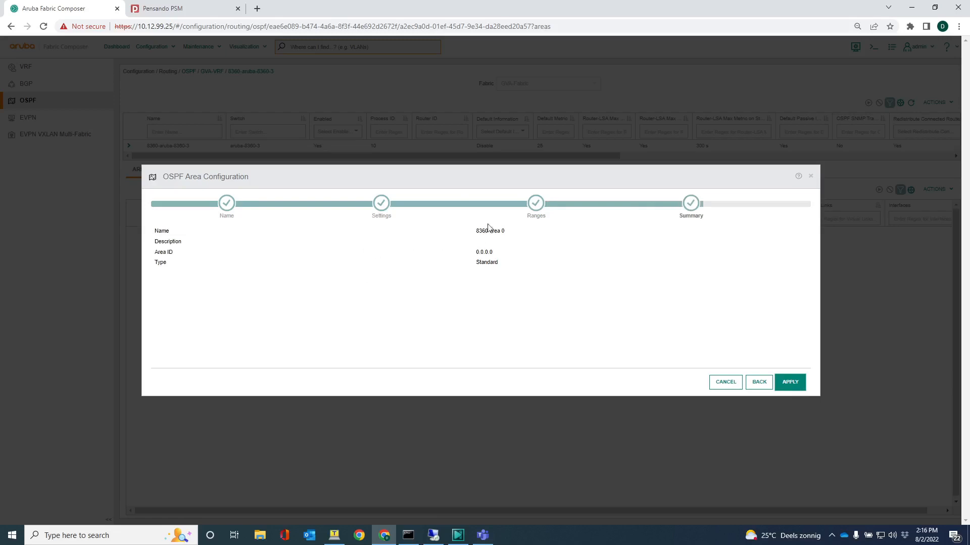
pyautogui.click(793, 384)
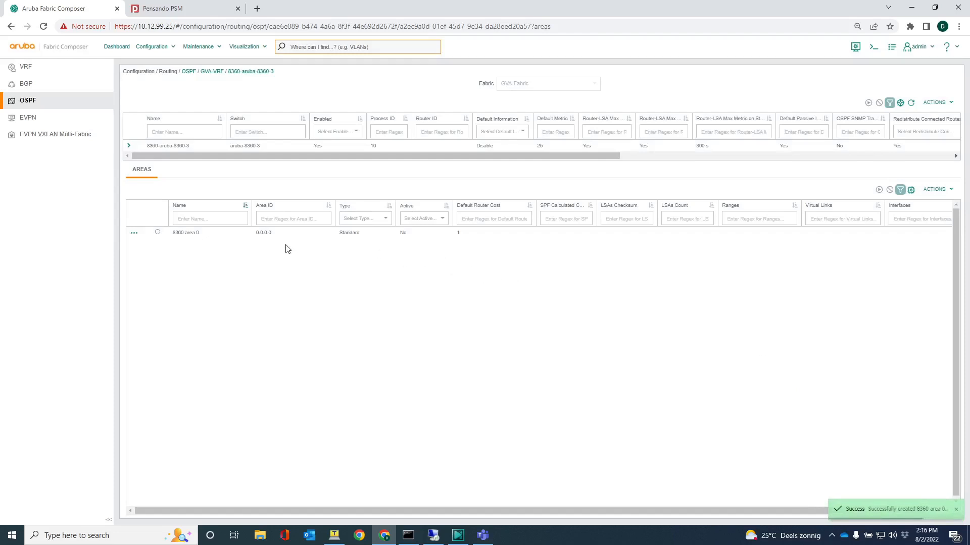
# Step: In Tera Term, redisplay the running OSPF configuration and examine the area line under router ospf 10 vrf GVA-VRF
pyautogui.click(336, 537)
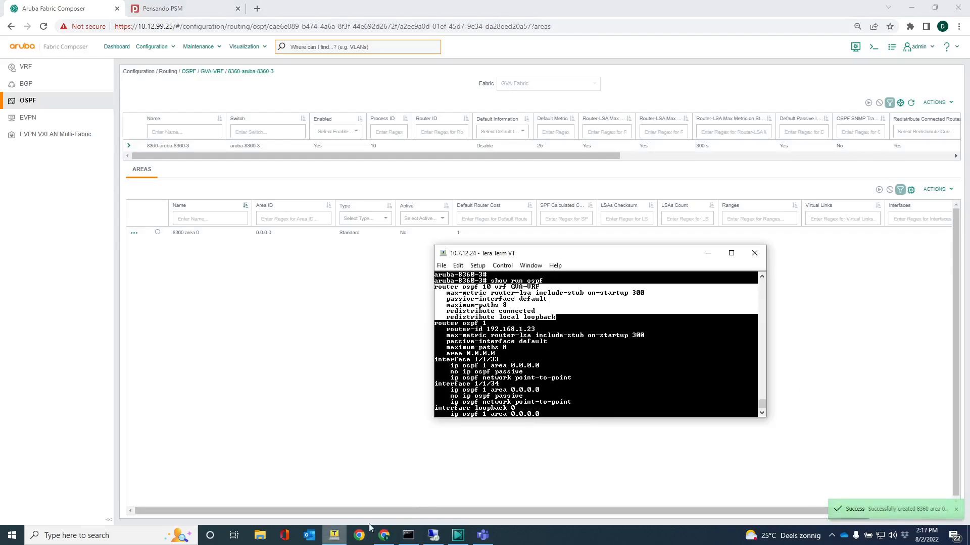
pyautogui.click(536, 373)
pyautogui.press('Return')
pyautogui.press('Return')
pyautogui.press('Return')
pyautogui.press('Return')
pyautogui.press('Return')
pyautogui.press('Return')
pyautogui.press('Up')
pyautogui.press('Return')
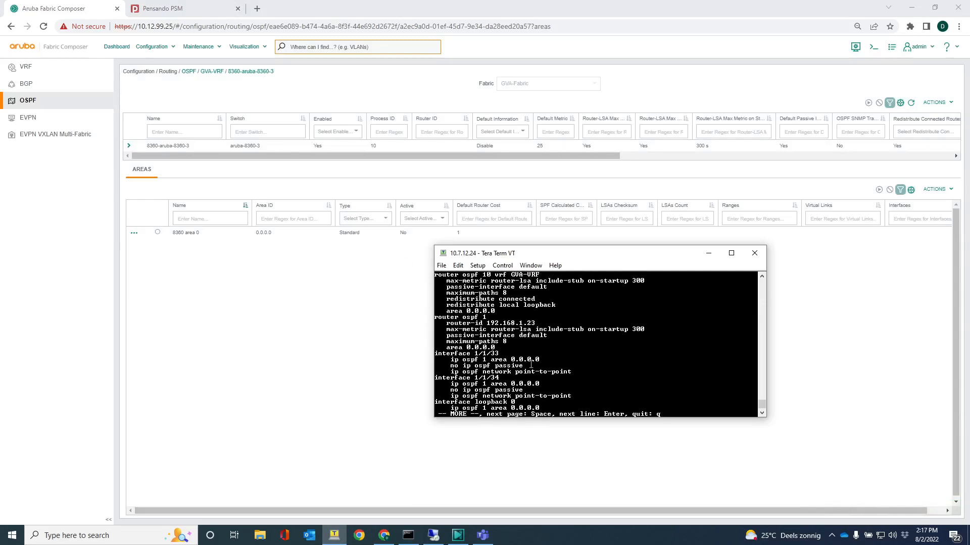
pyautogui.moveTo(499, 312); pyautogui.dragTo(438, 312)
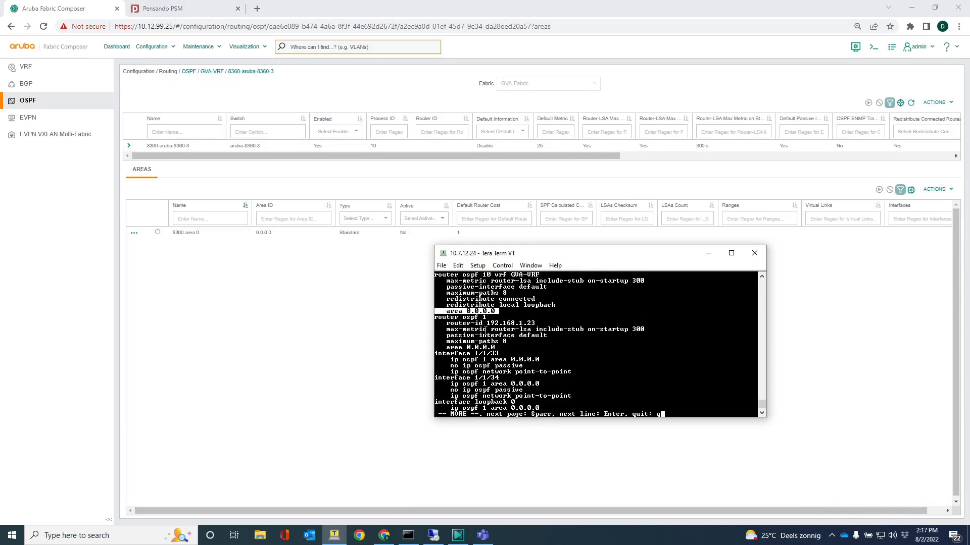
pyautogui.click(497, 343)
pyautogui.press('Return')
pyautogui.press('Return')
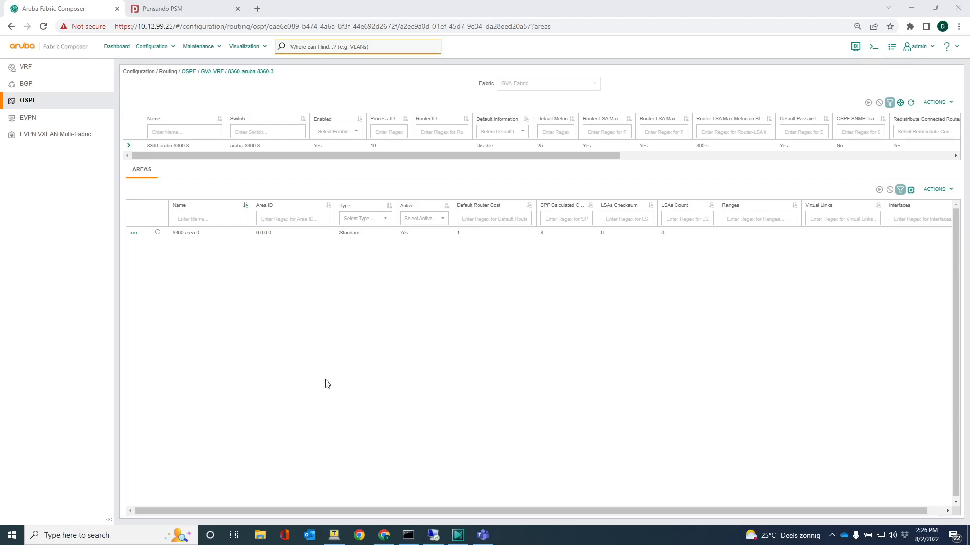
# Step: In Aruba Fabric Composer, open the interfaces of 8360 area 0 and start adding an OSPF IP interface
pyautogui.click(135, 235)
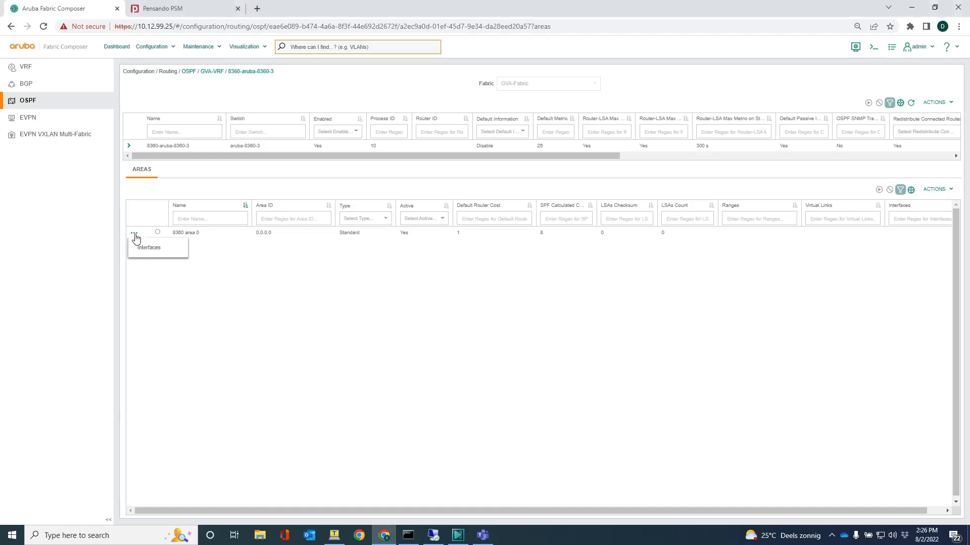
pyautogui.click(146, 250)
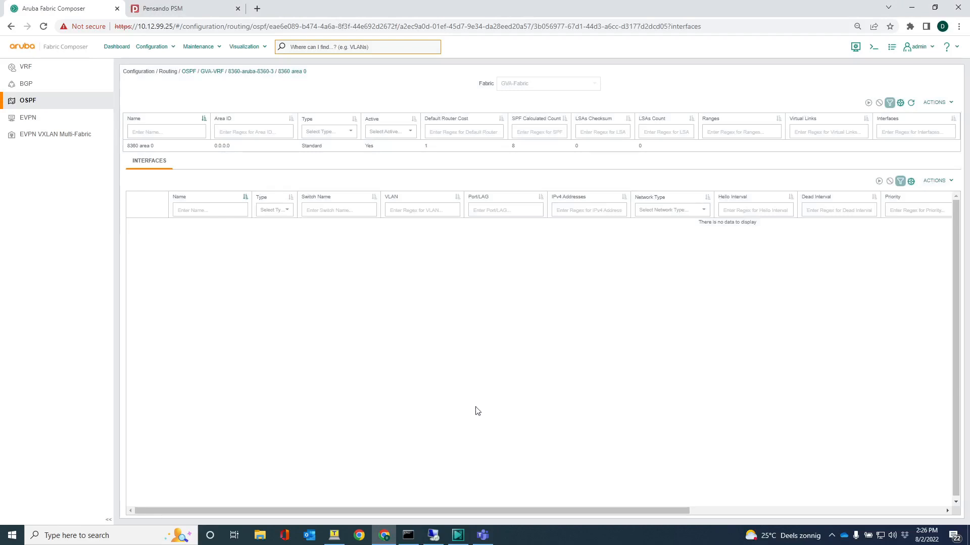
pyautogui.click(934, 184)
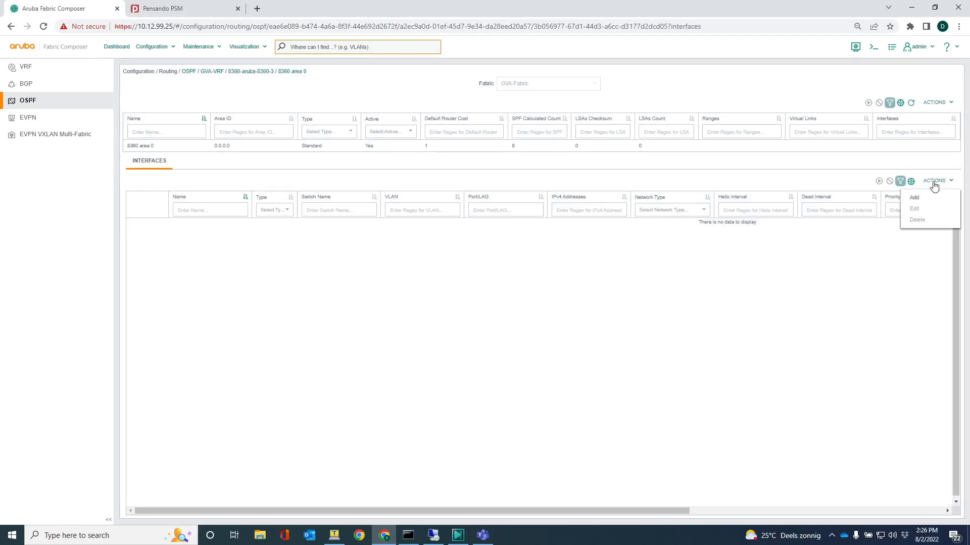
pyautogui.click(914, 197)
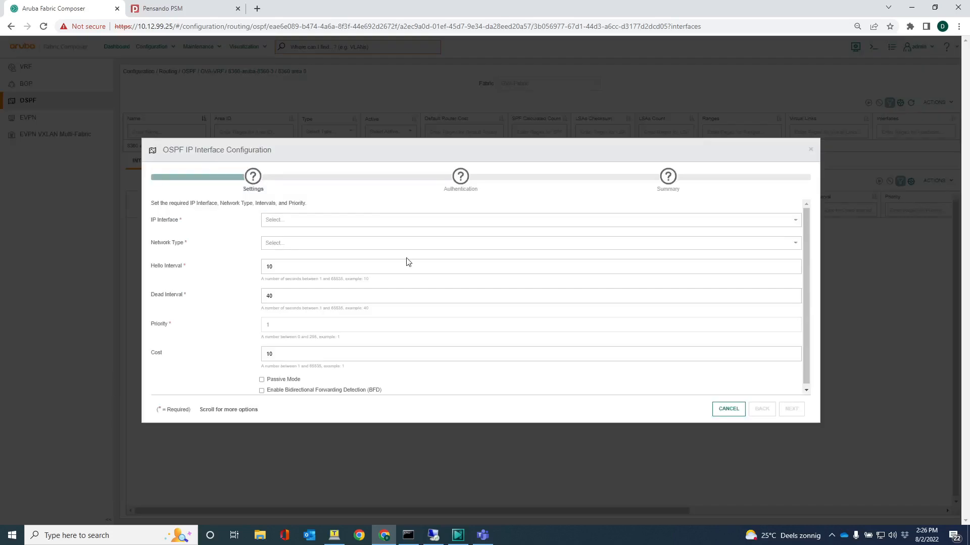
# Step: Choose IP interface to 8320 - 10.6.200.2/25 with network type Broadcast, keep default intervals and no authentication, and proceed to the summary
pyautogui.click(273, 222)
pyautogui.click(295, 239)
pyautogui.click(271, 242)
pyautogui.click(272, 258)
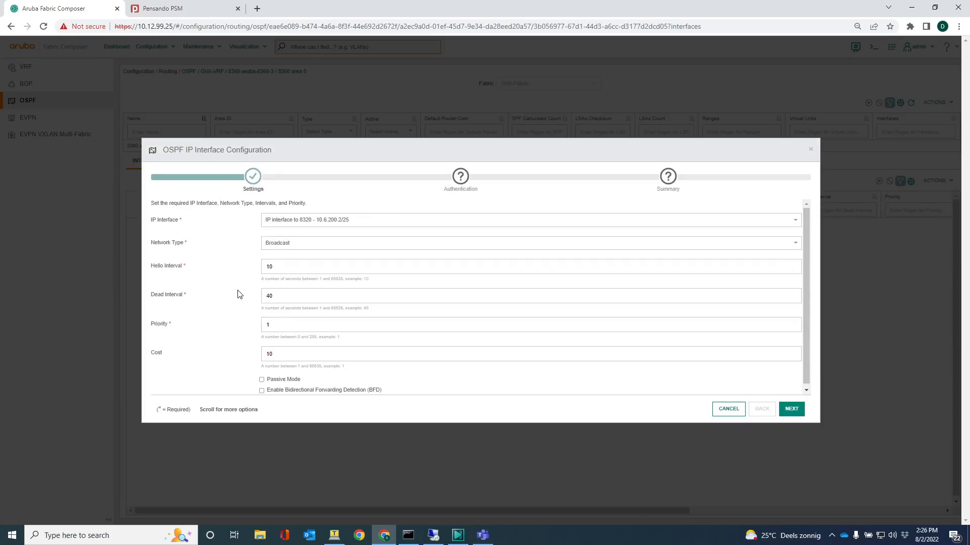
pyautogui.scroll(-1, 236, 295)
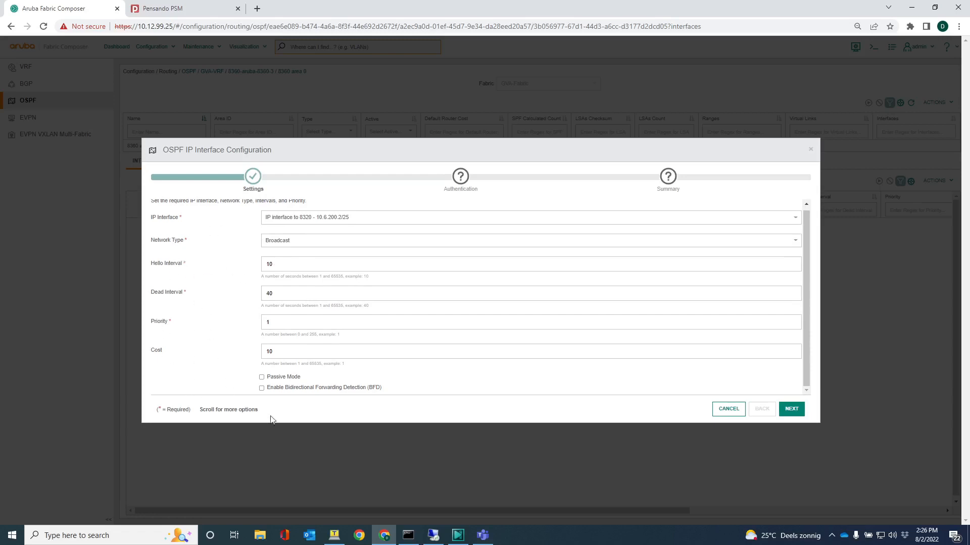
pyautogui.click(800, 414)
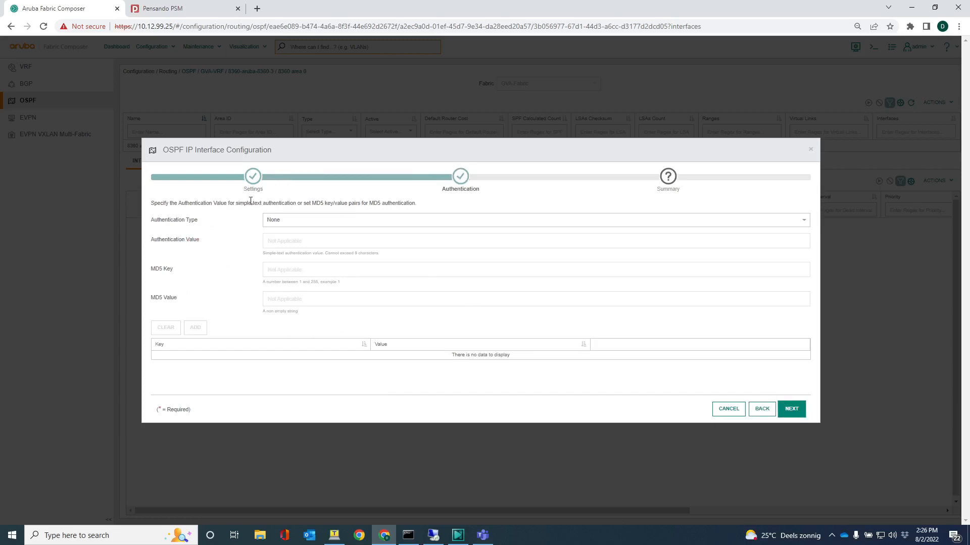
pyautogui.click(791, 409)
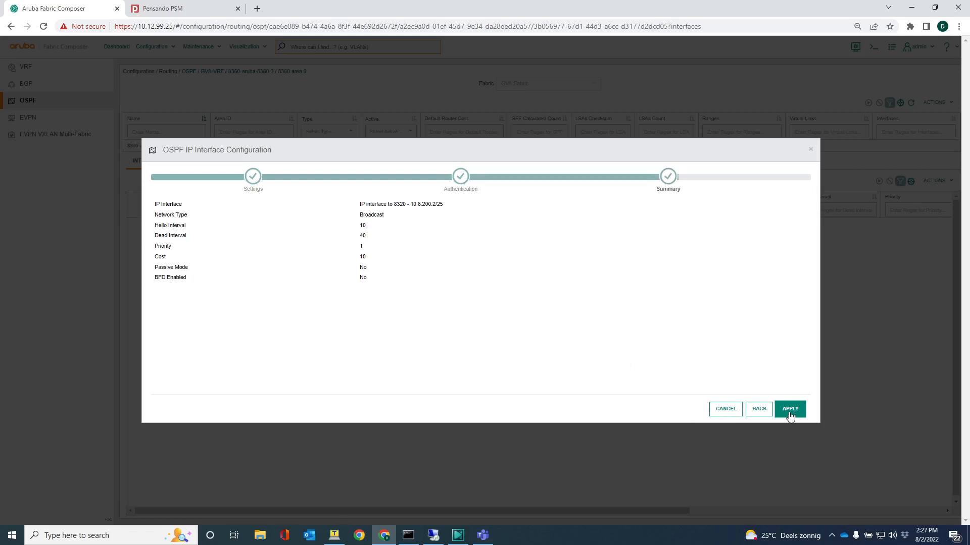
# Step: In Tera Term, display the running configuration of interface VLAN 1200 with show run int vlan 1200
pyautogui.click(334, 539)
pyautogui.moveTo(402, 360); pyautogui.dragTo(398, 365)
pyautogui.write('sho')
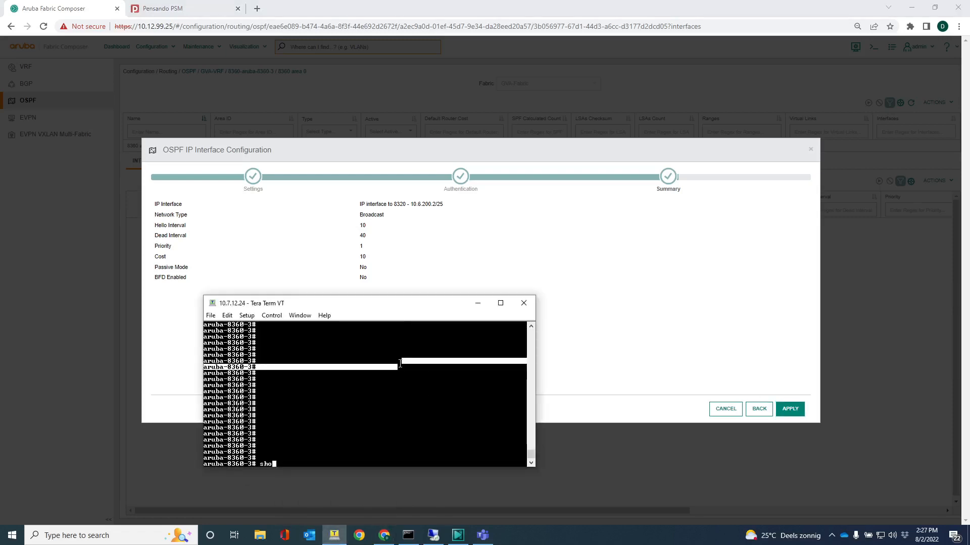
pyautogui.write('w run int vlan 1200')
pyautogui.press('Return')
pyautogui.press('Return')
pyautogui.press('Return')
pyautogui.press('Return')
pyautogui.press('Return')
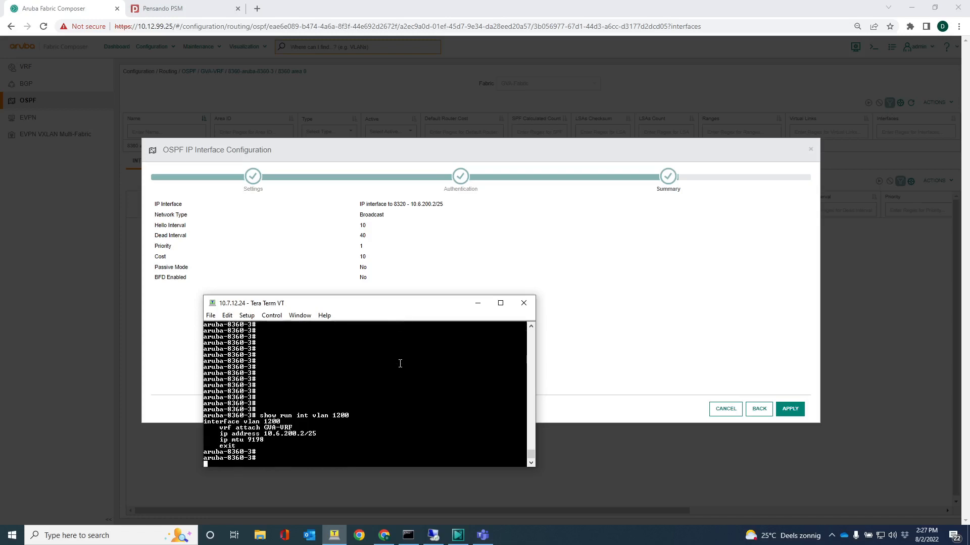
# Step: Apply the OSPF IP interface configuration and, in Tera Term, examine its OSPF lines by running show run int vlan 1200 again
pyautogui.click(796, 408)
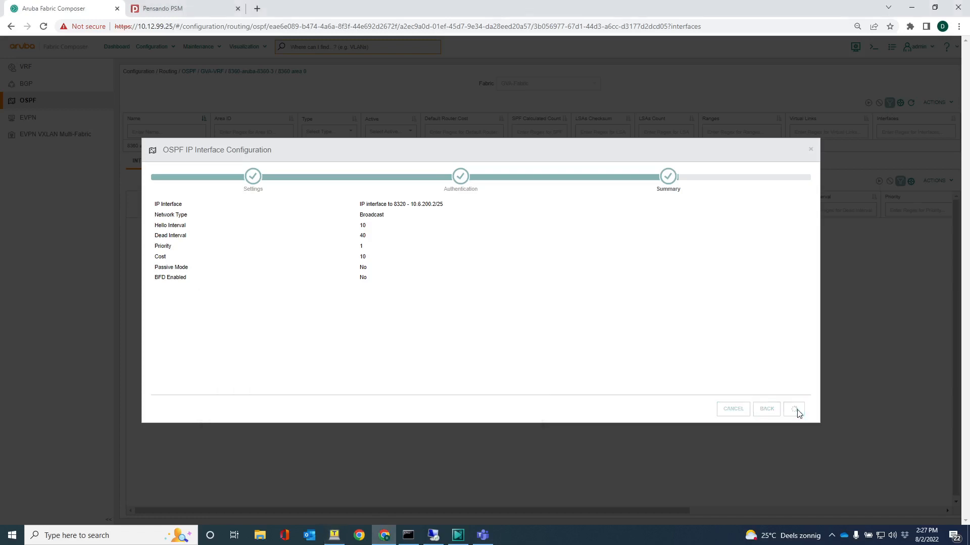
pyautogui.click(332, 539)
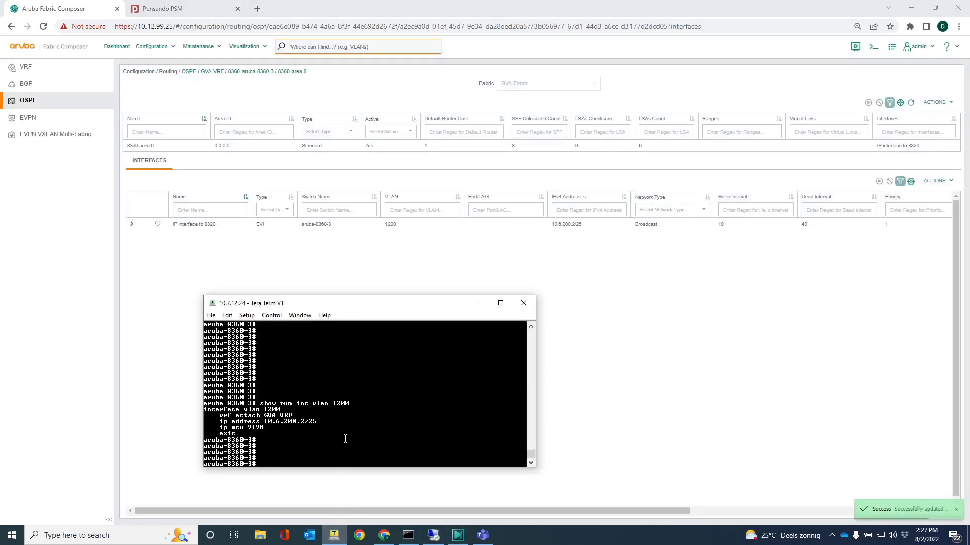
pyautogui.press('Up')
pyautogui.press('Return')
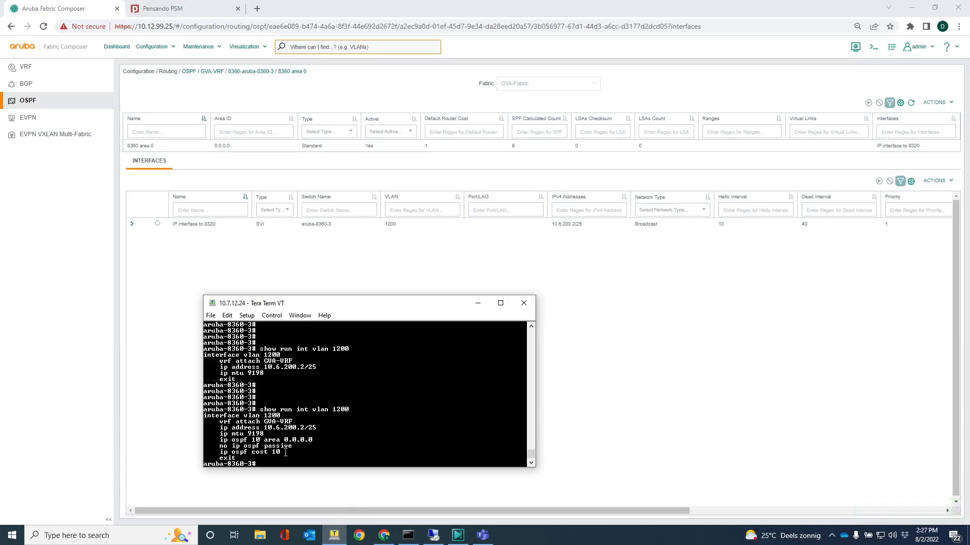
pyautogui.moveTo(285, 452); pyautogui.dragTo(196, 442)
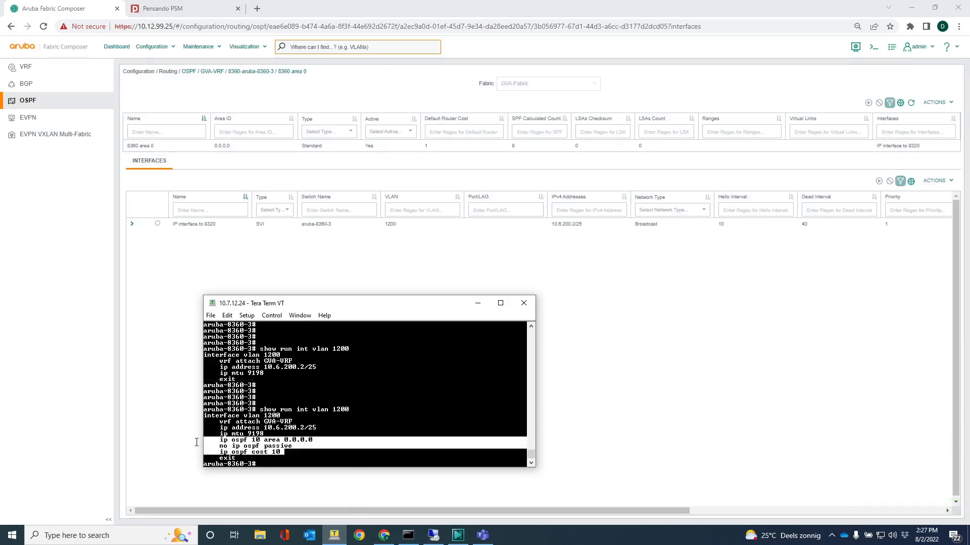
pyautogui.click(377, 455)
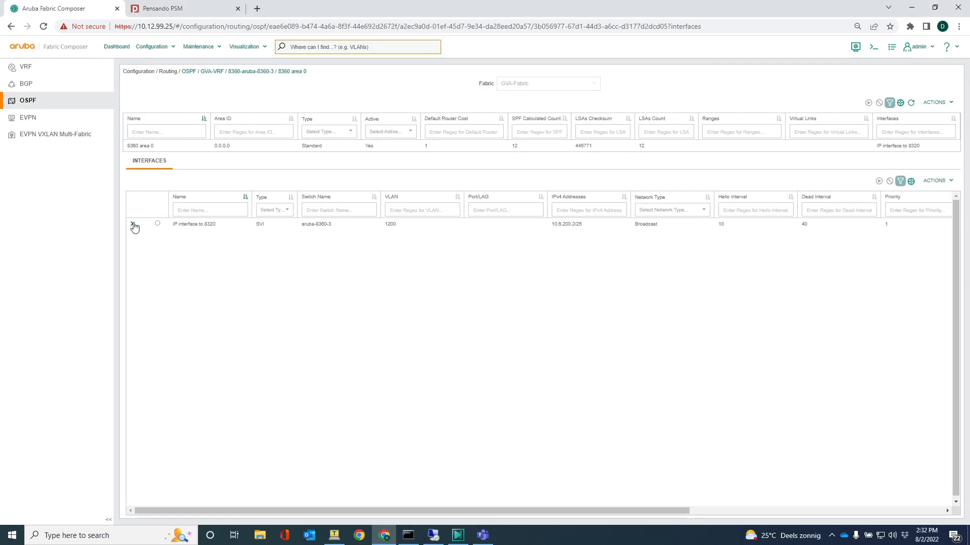
# Step: In Aruba Fabric Composer, expand the OSPF details of IP interface to 8320, and open the IP route tables of GVA-VRF
pyautogui.click(134, 225)
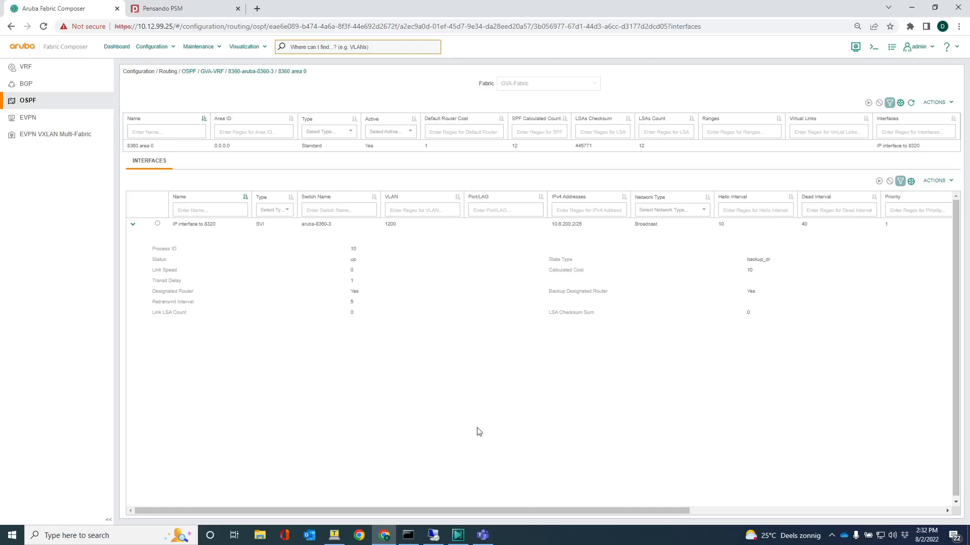
pyautogui.click(22, 68)
pyautogui.click(131, 158)
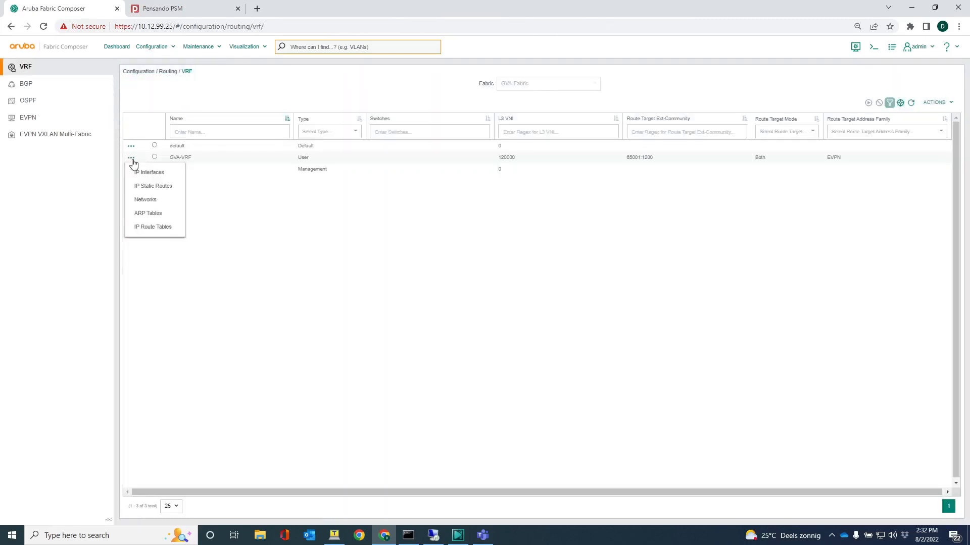
pyautogui.click(143, 227)
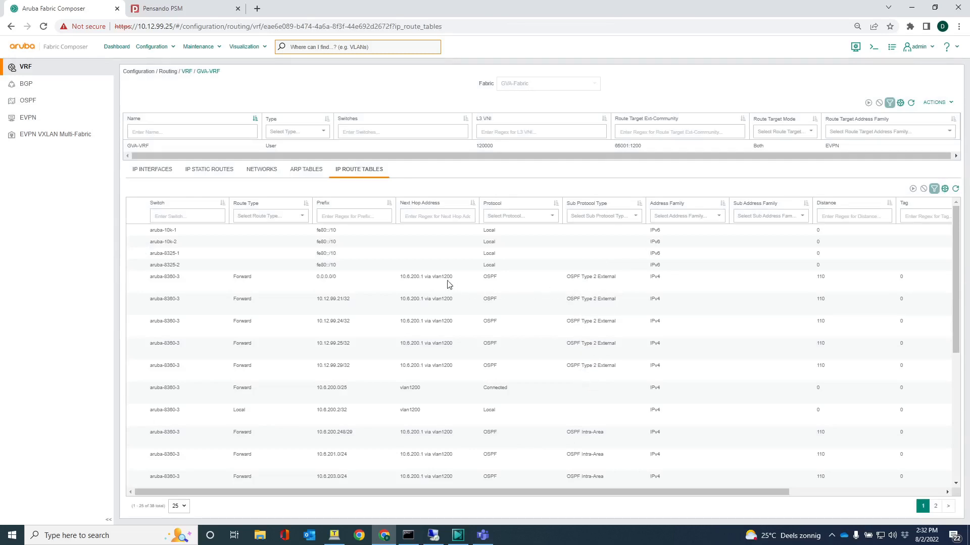
# Step: Filter the GVA-VRF IP route table by protocol OSPF and sub protocol type OSPF Type 2 External
pyautogui.click(552, 216)
pyautogui.click(511, 282)
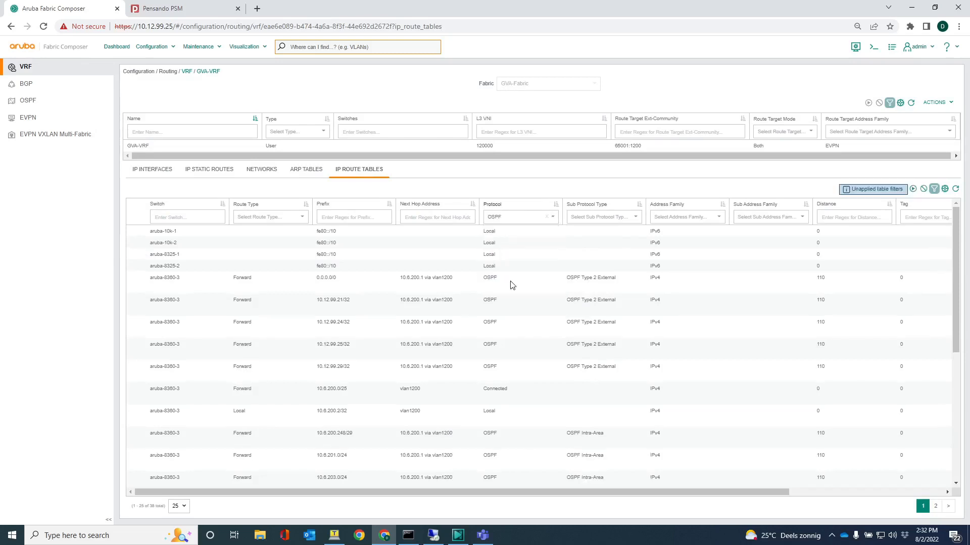
pyautogui.click(636, 218)
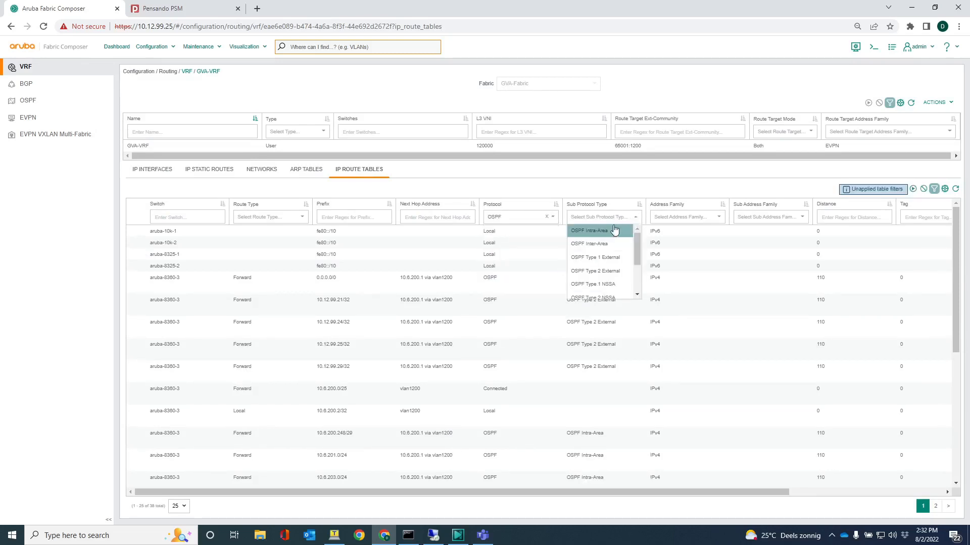
pyautogui.click(605, 271)
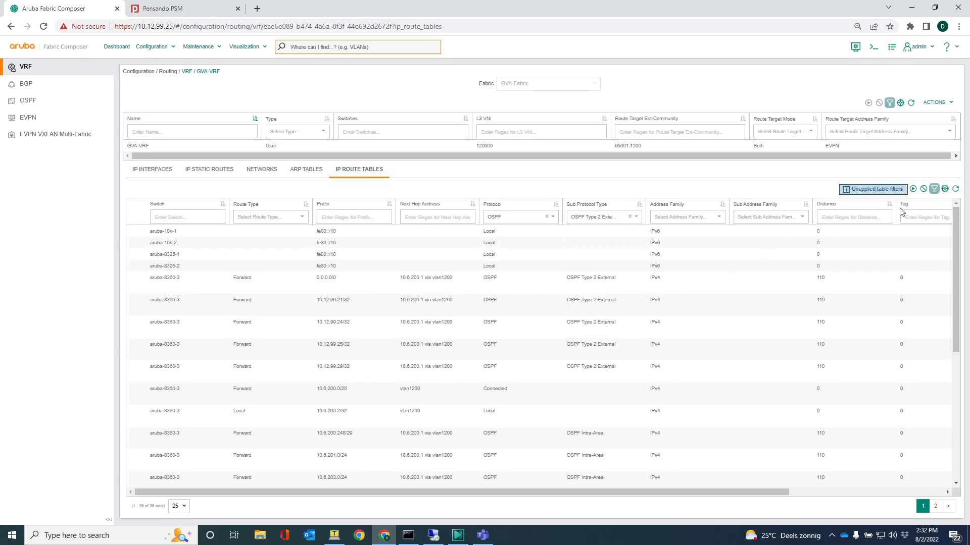
pyautogui.click(913, 189)
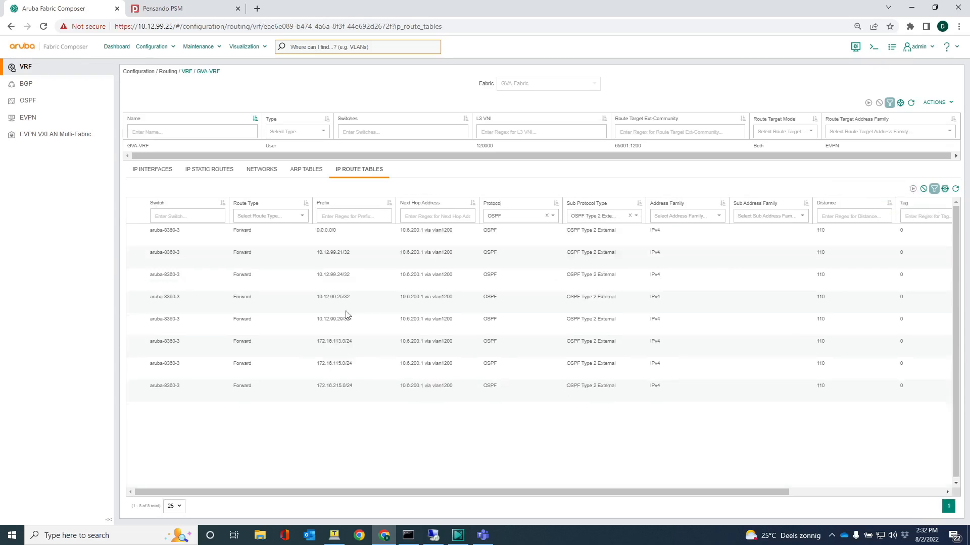